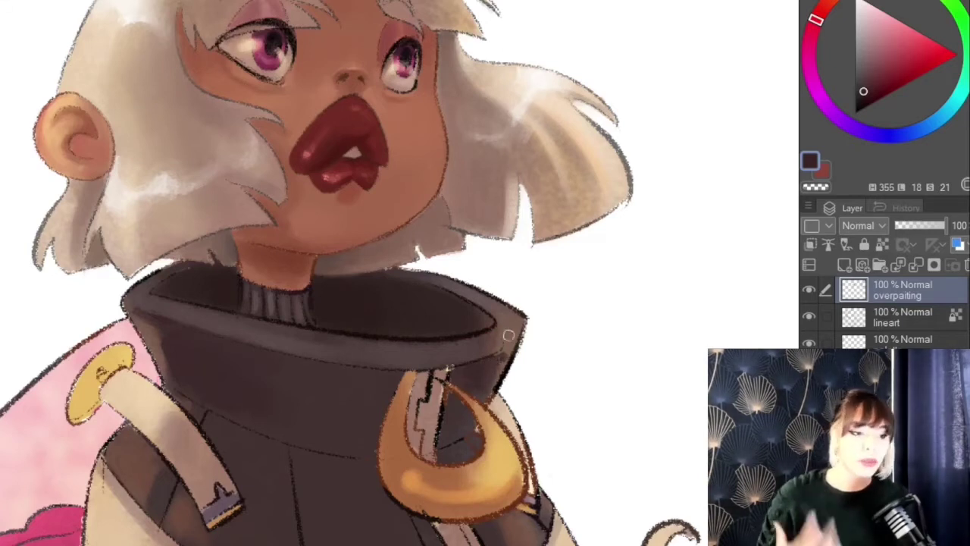
- Choose a darker reddish brown (H 355, L 14, S 37) and shade the underside of the folded collar
{"action": "scroll", "coordinate": [494, 270], "scroll_direction": "down", "scroll_amount": 5}
{"action": "scroll", "coordinate": [307, 299], "scroll_direction": "up", "scroll_amount": 3}
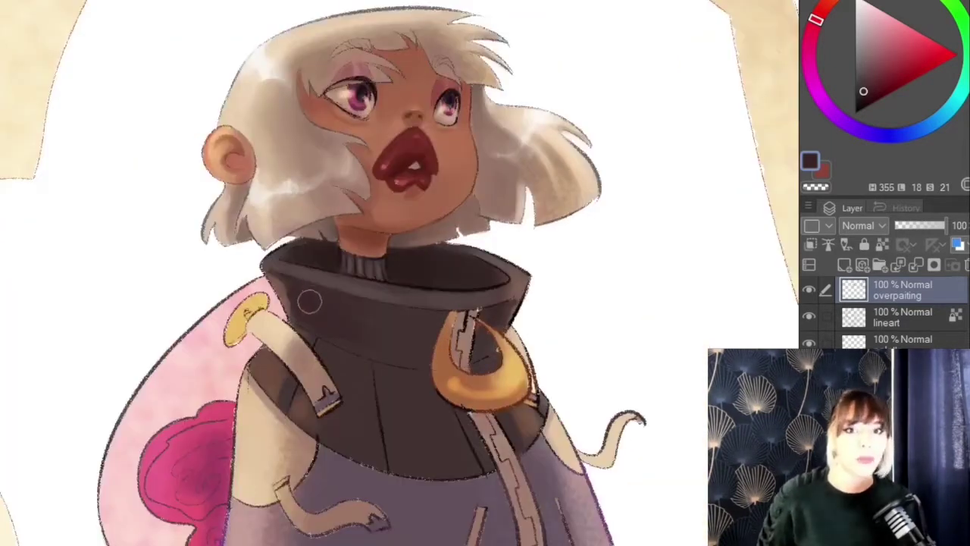
{"action": "left_click", "coordinate": [865, 96]}
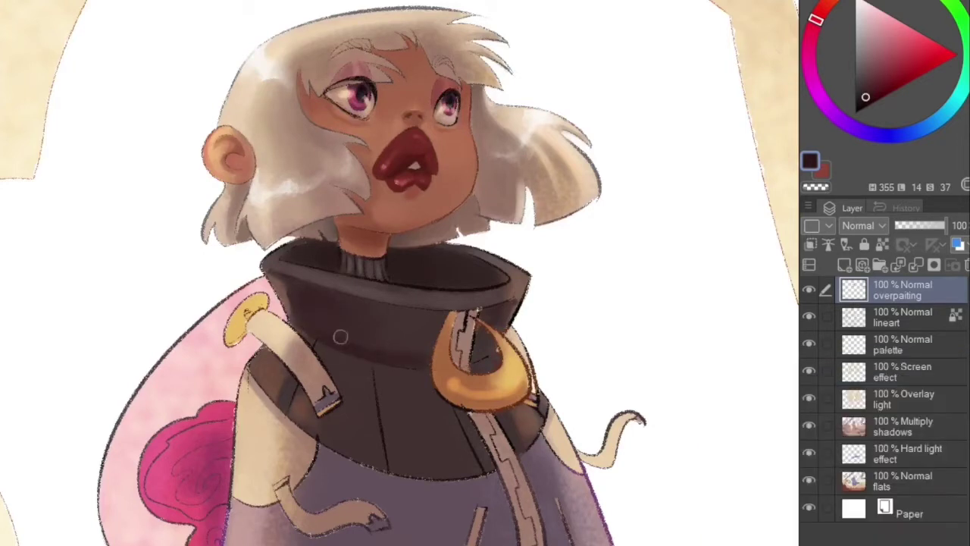
{"action": "scroll", "coordinate": [477, 340], "scroll_direction": "up", "scroll_amount": 1}
{"action": "scroll", "coordinate": [483, 363], "scroll_direction": "down", "scroll_amount": 4}
{"action": "scroll", "coordinate": [417, 262], "scroll_direction": "up", "scroll_amount": 4}
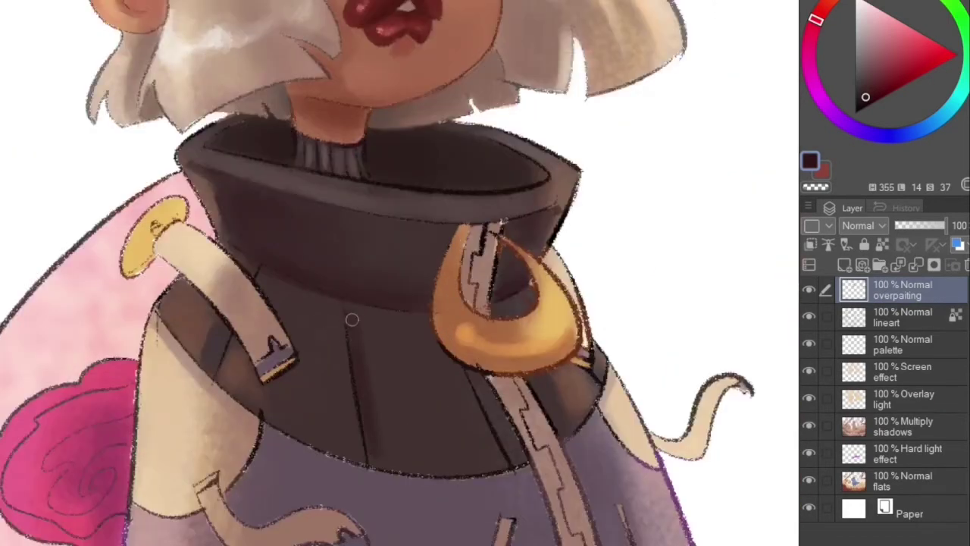
- Paint dark brown shadows along the fold lines of the lower collar, beside the shoulder strap and inside the gold ring
{"action": "scroll", "coordinate": [224, 331], "scroll_direction": "down", "scroll_amount": 2}
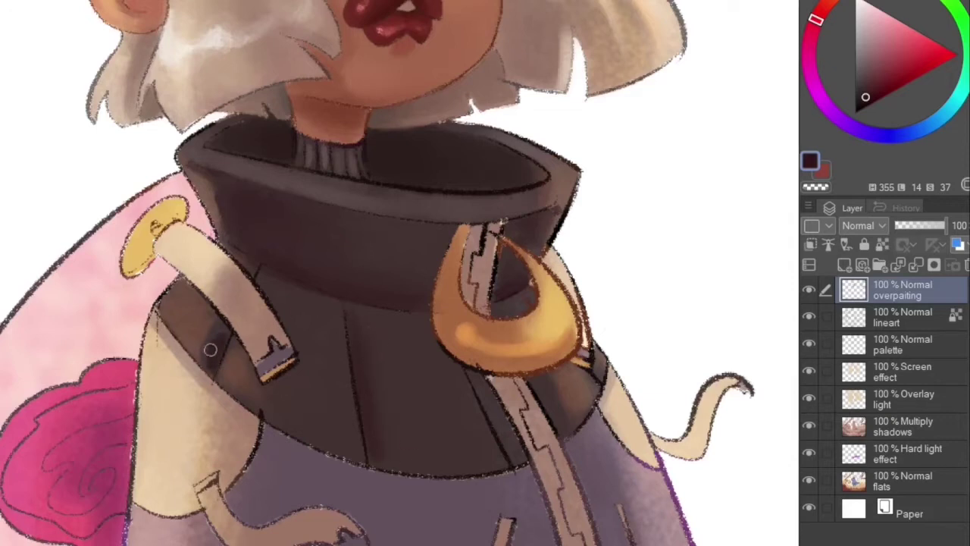
{"action": "scroll", "coordinate": [253, 265], "scroll_direction": "up", "scroll_amount": 2}
{"action": "scroll", "coordinate": [275, 259], "scroll_direction": "down", "scroll_amount": 2}
{"action": "scroll", "coordinate": [260, 256], "scroll_direction": "up", "scroll_amount": 2}
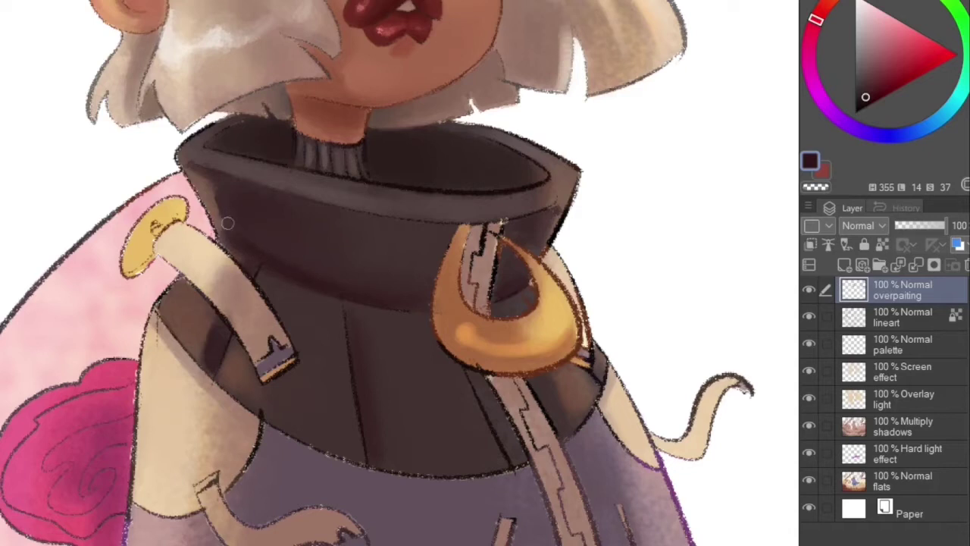
{"action": "scroll", "coordinate": [446, 402], "scroll_direction": "down", "scroll_amount": 2}
{"action": "scroll", "coordinate": [469, 372], "scroll_direction": "up", "scroll_amount": 2}
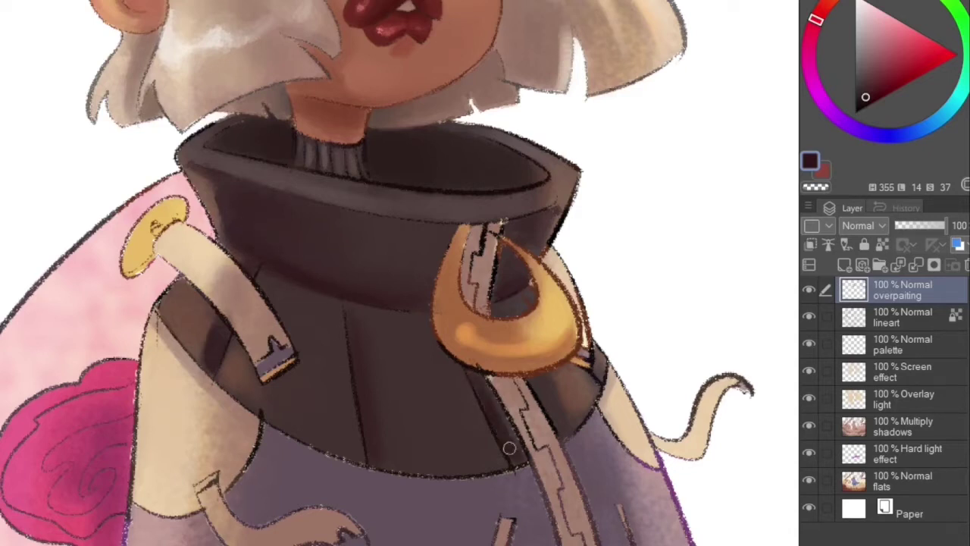
{"action": "left_click_drag", "start_coordinate": [527, 297], "coordinate": [532, 305]}
{"action": "scroll", "coordinate": [425, 363], "scroll_direction": "down", "scroll_amount": 2}
{"action": "scroll", "coordinate": [380, 341], "scroll_direction": "up", "scroll_amount": 2}
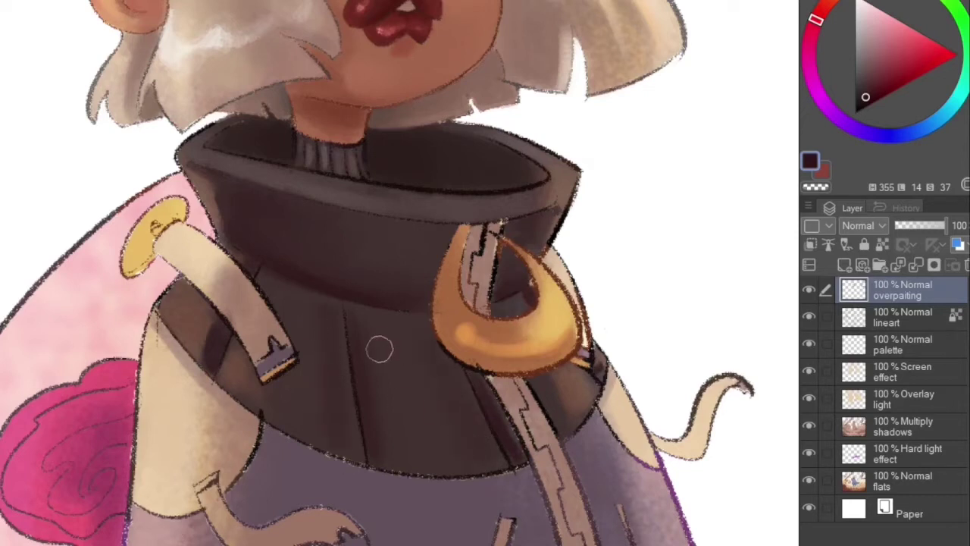
- Sample the brown of the shoulder piece, adjust it to H 19, L 44, S 15 and lighten the lower collar's panels
{"action": "left_click", "coordinate": [194, 309], "text": "alt"}
{"action": "left_click_drag", "start_coordinate": [880, 64], "coordinate": [868, 60]}
{"action": "scroll", "coordinate": [391, 342], "scroll_direction": "down", "scroll_amount": 2}
{"action": "scroll", "coordinate": [302, 343], "scroll_direction": "up", "scroll_amount": 2}
{"action": "scroll", "coordinate": [302, 342], "scroll_direction": "down", "scroll_amount": 2}
{"action": "scroll", "coordinate": [560, 403], "scroll_direction": "up", "scroll_amount": 2}
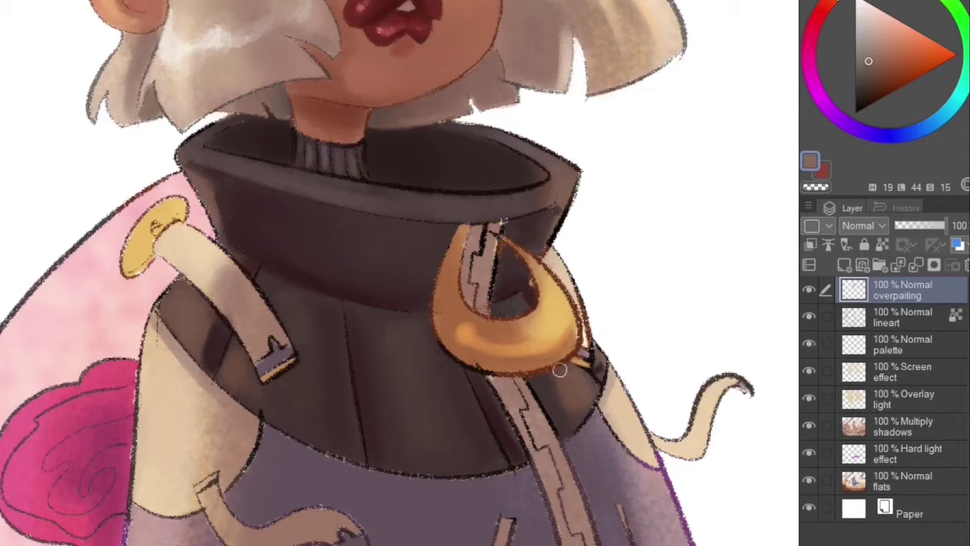
- Brush the same lighter brown onto the collar's rim and shoulder piece, and cover the black outline along the collar's right side
{"action": "scroll", "coordinate": [213, 147], "scroll_direction": "down", "scroll_amount": 2}
{"action": "scroll", "coordinate": [302, 177], "scroll_direction": "up", "scroll_amount": 2}
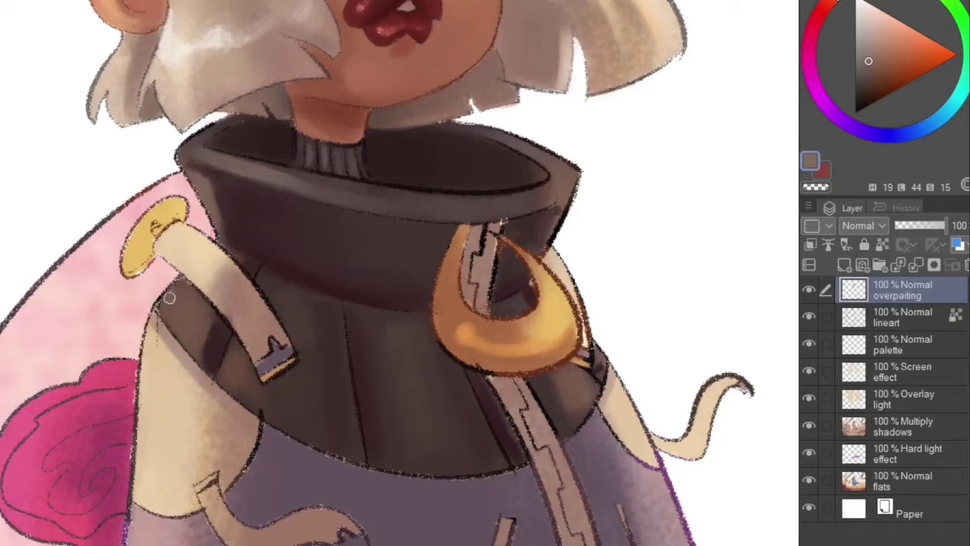
{"action": "scroll", "coordinate": [554, 203], "scroll_direction": "down", "scroll_amount": 2}
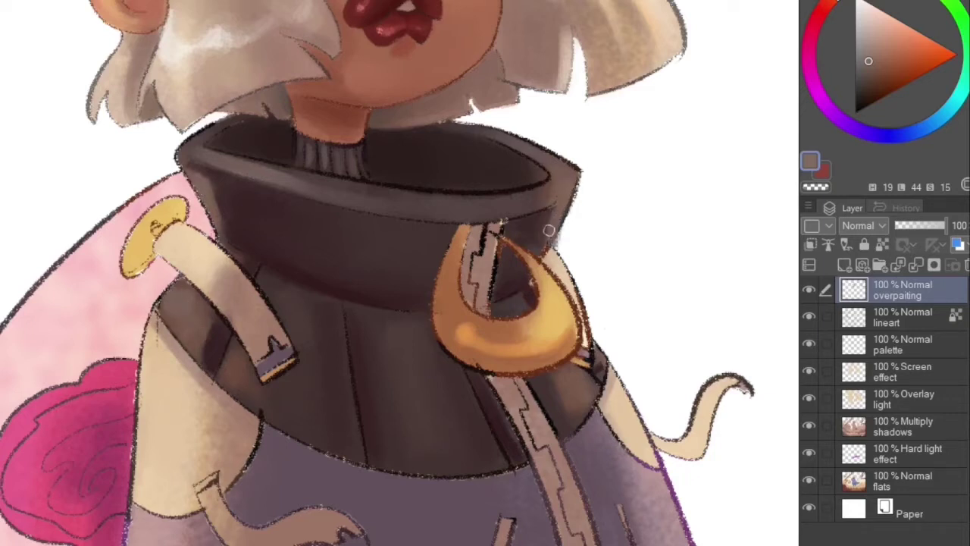
{"action": "scroll", "coordinate": [564, 172], "scroll_direction": "up", "scroll_amount": 2}
- Compare the whole figure with the overpaiting layer hidden and shown
{"action": "scroll", "coordinate": [564, 172], "scroll_direction": "down", "scroll_amount": 3}
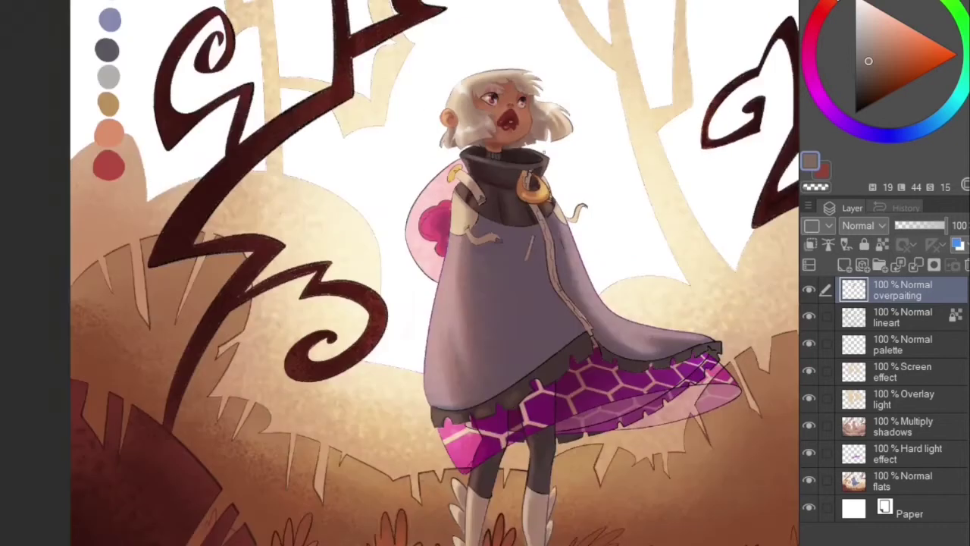
{"action": "scroll", "coordinate": [563, 172], "scroll_direction": "up", "scroll_amount": 1}
{"action": "left_click", "coordinate": [809, 289]}
{"action": "left_click", "coordinate": [813, 288]}
{"action": "scroll", "coordinate": [235, 298], "scroll_direction": "up", "scroll_amount": 5}
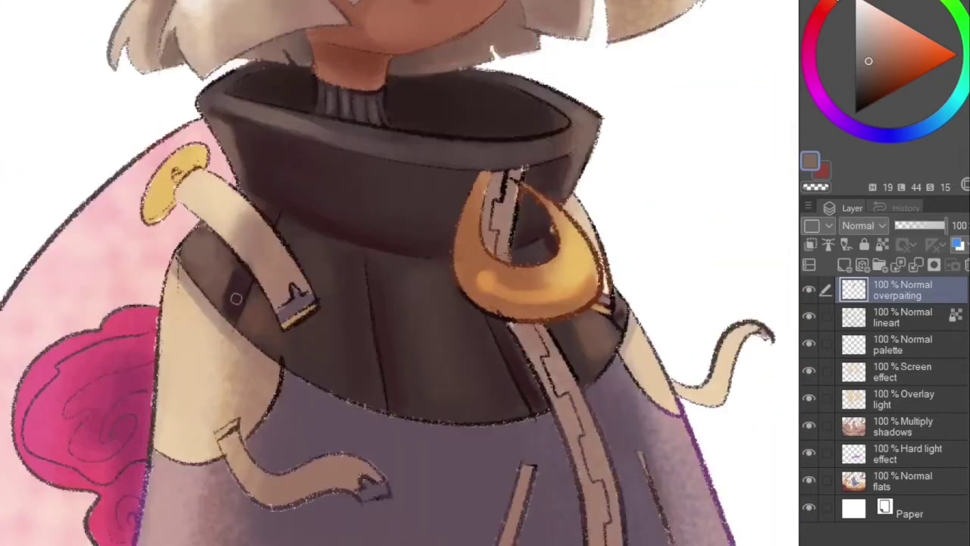
- Sample dark browns from the collar and paint over the black outline along the lower collar's hem and shoulder edges
{"action": "left_click", "coordinate": [235, 298], "text": "alt"}
{"action": "left_click_drag", "start_coordinate": [182, 257], "coordinate": [219, 302]}
{"action": "left_click_drag", "start_coordinate": [244, 336], "coordinate": [278, 356]}
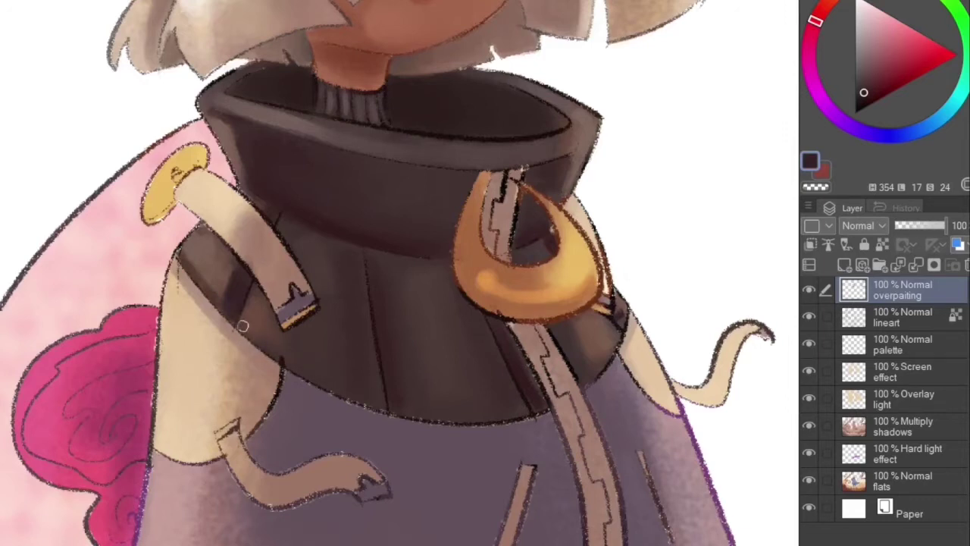
{"action": "left_click_drag", "start_coordinate": [425, 407], "coordinate": [468, 411]}
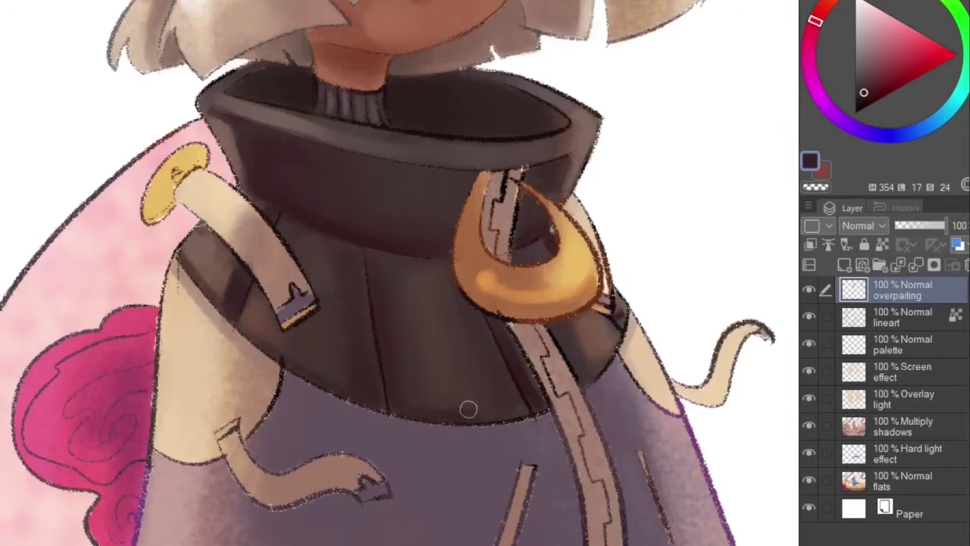
{"action": "left_click_drag", "start_coordinate": [590, 373], "coordinate": [612, 358]}
{"action": "left_click", "coordinate": [595, 353], "text": "alt"}
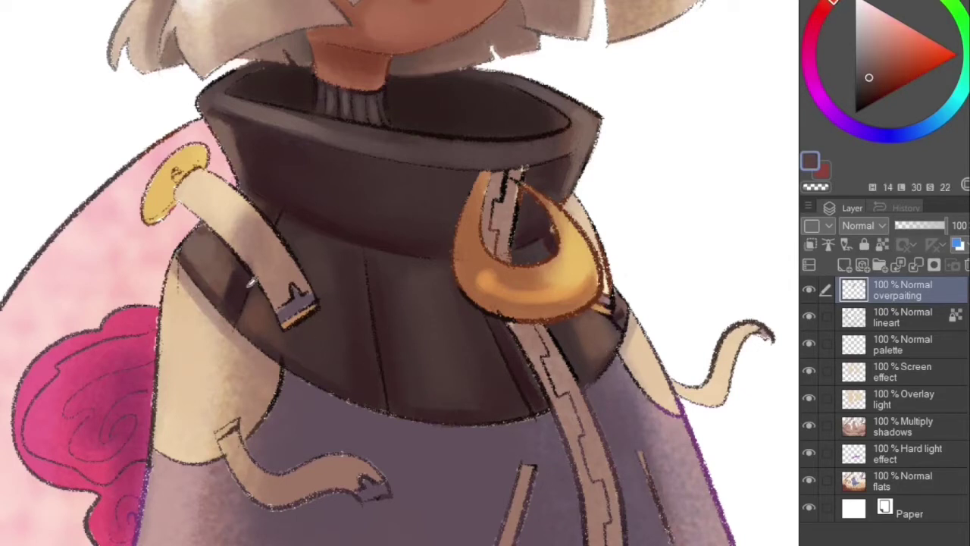
{"action": "left_click", "coordinate": [252, 282], "text": "alt"}
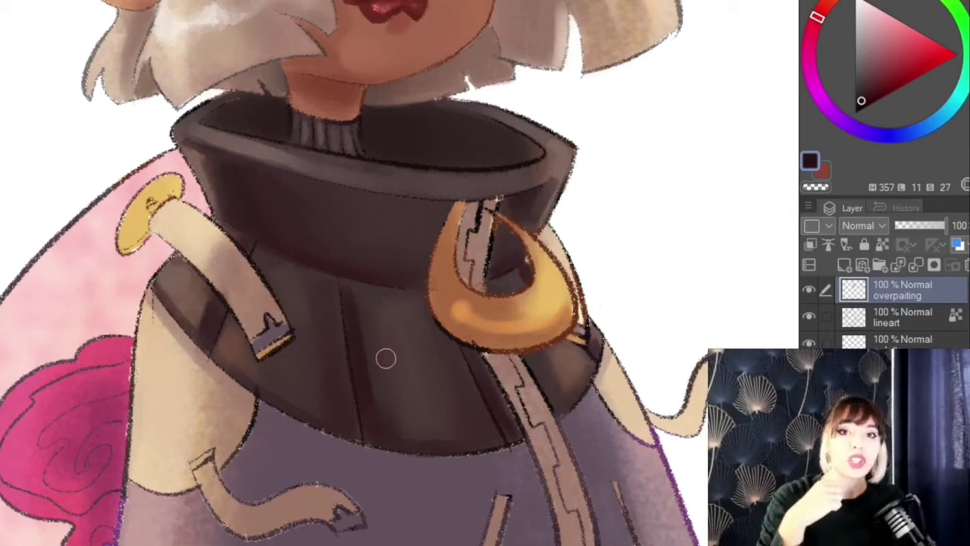
- Sample the collar's inner colour, darken it to H 7, L 8, S 23 and deepen the shadow inside the collar opening
{"action": "left_click", "coordinate": [380, 124], "text": "alt"}
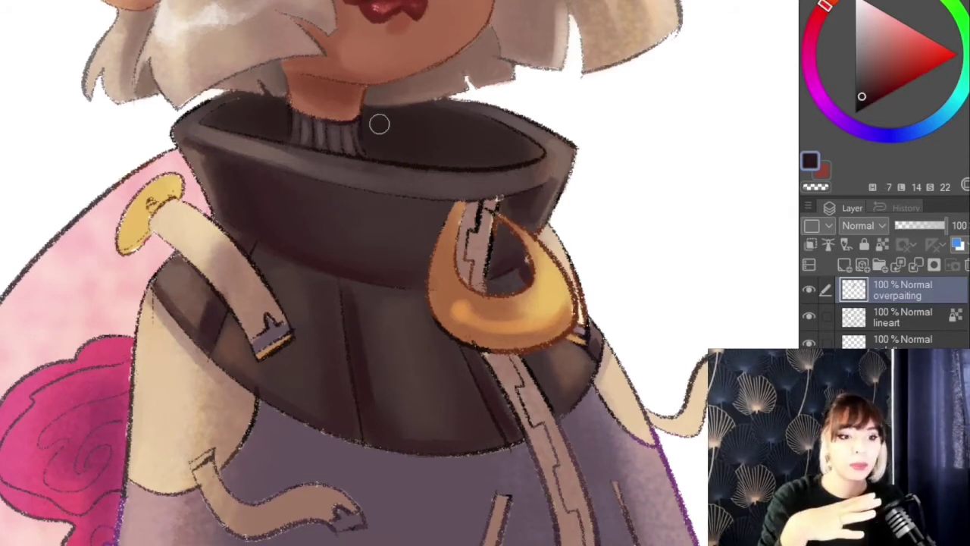
{"action": "left_click", "coordinate": [859, 103]}
{"action": "left_click_drag", "start_coordinate": [287, 126], "coordinate": [260, 102]}
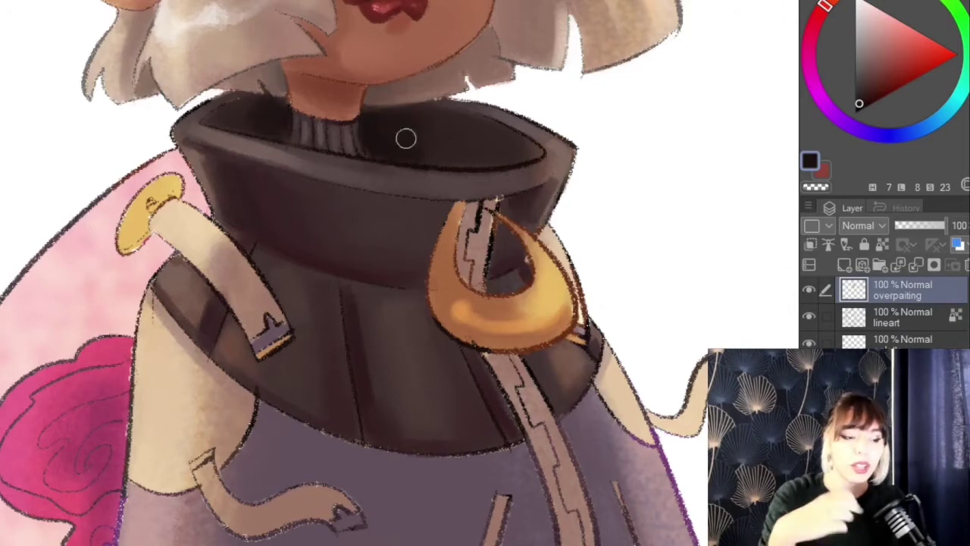
- Check the repainted collar against the original by hiding and showing the overpaiting layer
{"action": "scroll", "coordinate": [442, 101], "scroll_direction": "down", "scroll_amount": 5}
{"action": "scroll", "coordinate": [447, 15], "scroll_direction": "up", "scroll_amount": 3}
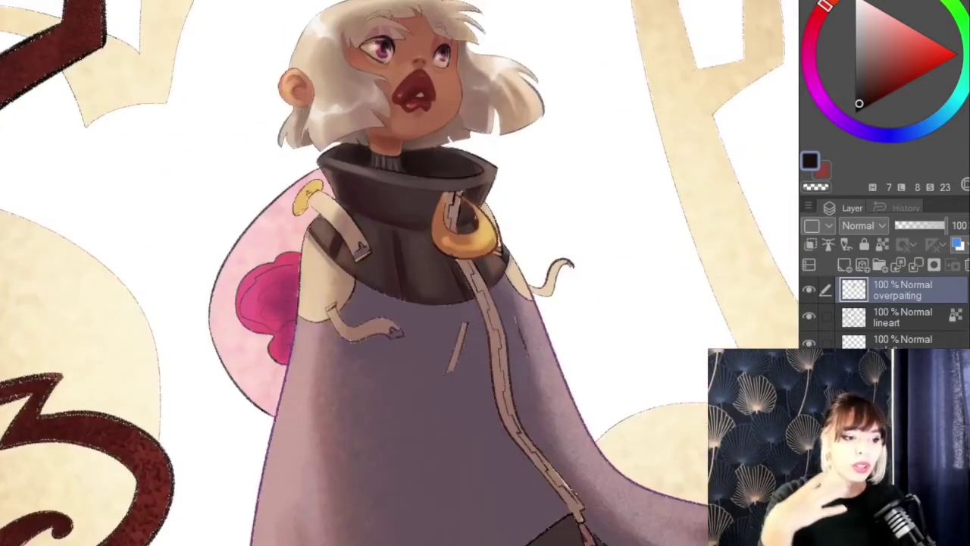
{"action": "left_click", "coordinate": [810, 288]}
{"action": "left_click", "coordinate": [810, 287]}
{"action": "scroll", "coordinate": [417, 8], "scroll_direction": "up", "scroll_amount": 3}
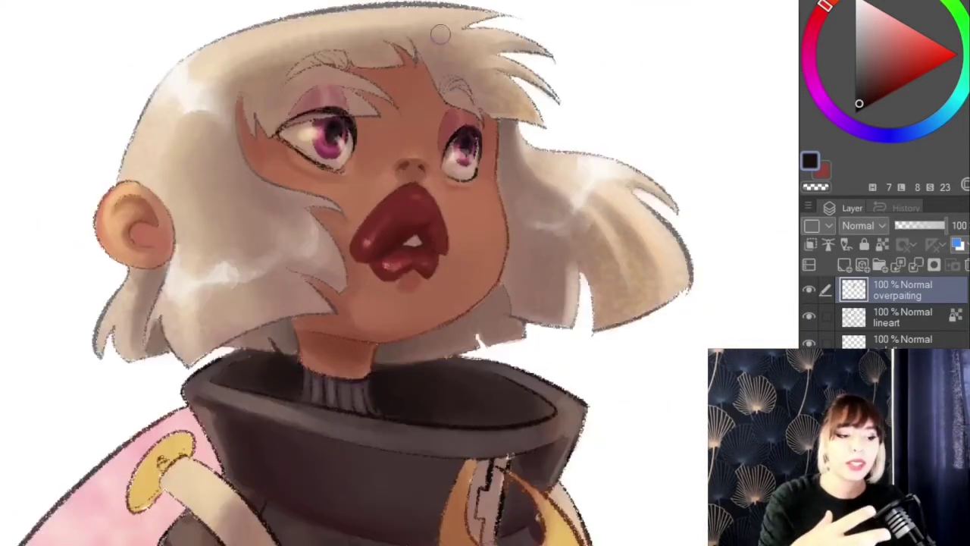
{"action": "scroll", "coordinate": [431, 34], "scroll_direction": "down", "scroll_amount": 3}
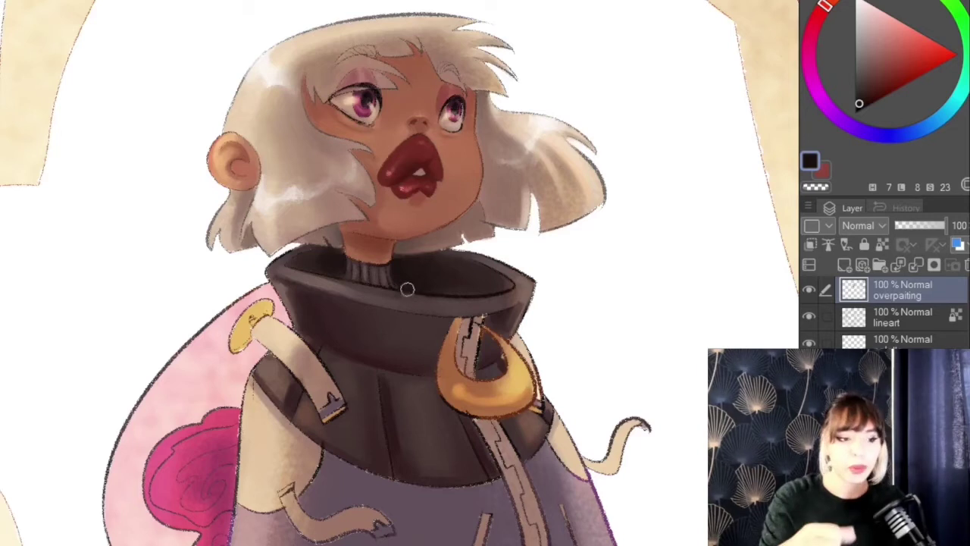
- Sample a light tone from the zipper area, adjust it to H 6, L 45, S 10 and paint soft highlights on the lower collar's front panel
{"action": "scroll", "coordinate": [402, 307], "scroll_direction": "down", "scroll_amount": 2}
{"action": "scroll", "coordinate": [458, 365], "scroll_direction": "up", "scroll_amount": 4}
{"action": "left_click", "coordinate": [471, 346], "text": "alt"}
{"action": "left_click_drag", "start_coordinate": [871, 63], "coordinate": [863, 60]}
{"action": "mouse_move", "coordinate": [446, 399]}
{"action": "left_mouse_down"}
{"action": "mouse_move", "coordinate": [453, 372]}
{"action": "mouse_move", "coordinate": [436, 352]}
{"action": "mouse_move", "coordinate": [448, 397]}
{"action": "mouse_move", "coordinate": [444, 340]}
{"action": "mouse_move", "coordinate": [433, 345]}
{"action": "mouse_move", "coordinate": [440, 387]}
{"action": "mouse_move", "coordinate": [466, 406]}
{"action": "mouse_move", "coordinate": [462, 364]}
{"action": "mouse_move", "coordinate": [484, 375]}
{"action": "mouse_move", "coordinate": [443, 368]}
{"action": "mouse_move", "coordinate": [439, 386]}
{"action": "mouse_move", "coordinate": [424, 333]}
{"action": "left_mouse_up"}
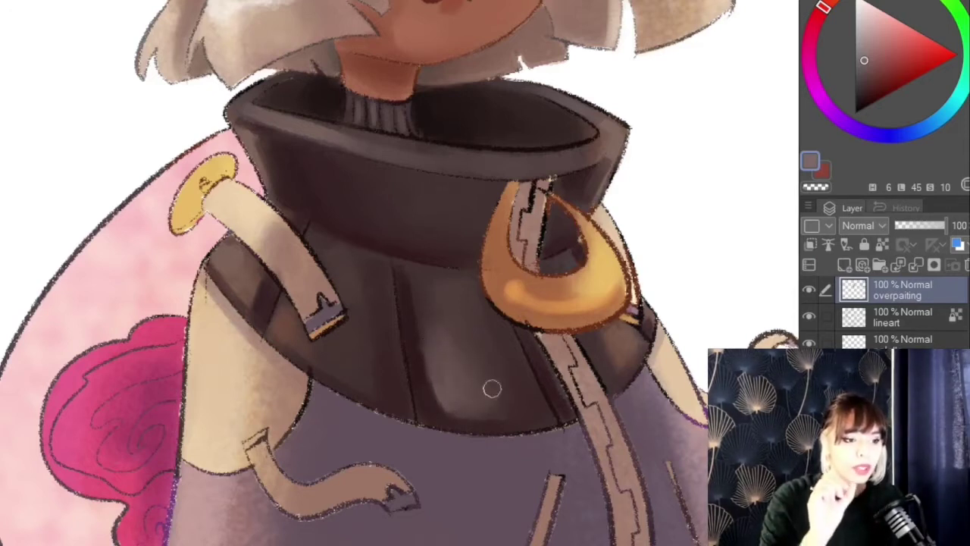
{"action": "mouse_move", "coordinate": [464, 304]}
{"action": "left_mouse_down"}
{"action": "mouse_move", "coordinate": [460, 282]}
{"action": "mouse_move", "coordinate": [482, 308]}
{"action": "mouse_move", "coordinate": [456, 293]}
{"action": "mouse_move", "coordinate": [463, 285]}
{"action": "mouse_move", "coordinate": [457, 299]}
{"action": "mouse_move", "coordinate": [485, 322]}
{"action": "mouse_move", "coordinate": [464, 242]}
{"action": "left_mouse_up"}
- Intensify the front panel's highlight with a lighter grey (H 6, L 62, S 9) and blend its edges with sampled collar tones
{"action": "scroll", "coordinate": [464, 243], "scroll_direction": "up", "scroll_amount": 2}
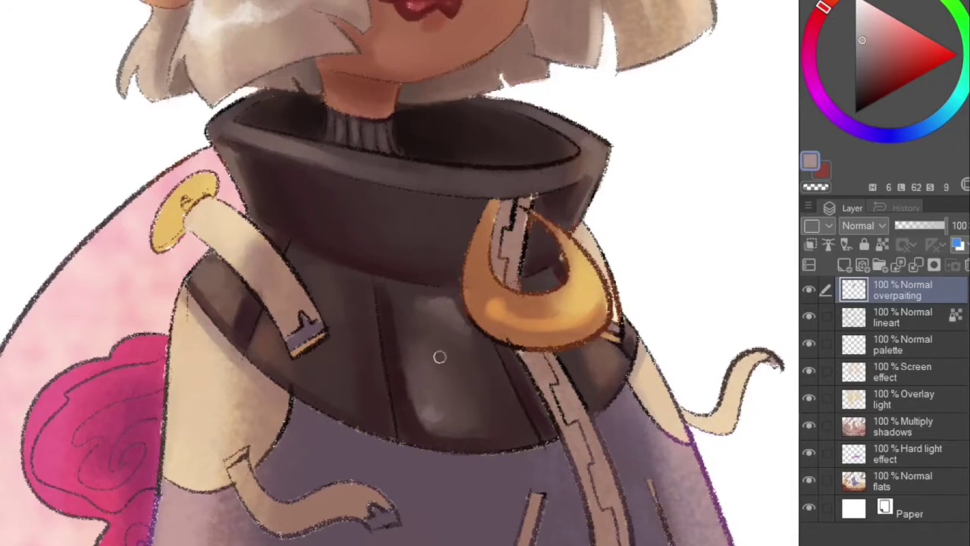
{"action": "left_click_drag", "start_coordinate": [426, 410], "coordinate": [433, 377]}
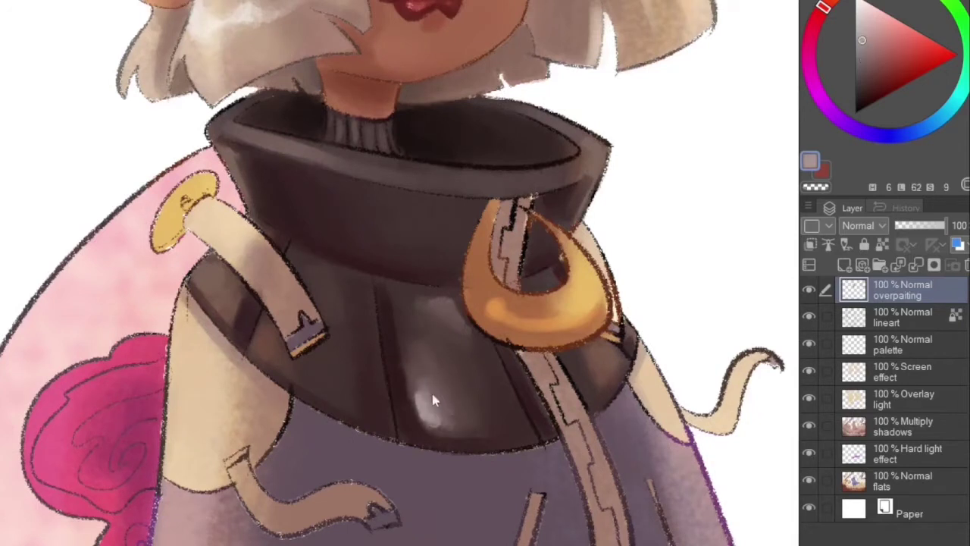
{"action": "mouse_move", "coordinate": [421, 415]}
{"action": "left_mouse_down"}
{"action": "mouse_move", "coordinate": [400, 322]}
{"action": "mouse_move", "coordinate": [430, 427]}
{"action": "mouse_move", "coordinate": [458, 429]}
{"action": "left_mouse_up"}
{"action": "mouse_move", "coordinate": [424, 357]}
{"action": "left_mouse_down"}
{"action": "mouse_move", "coordinate": [439, 409]}
{"action": "mouse_move", "coordinate": [426, 340]}
{"action": "left_mouse_up"}
{"action": "scroll", "coordinate": [427, 339], "scroll_direction": "up", "scroll_amount": 2}
{"action": "left_click", "coordinate": [397, 321], "text": "alt"}
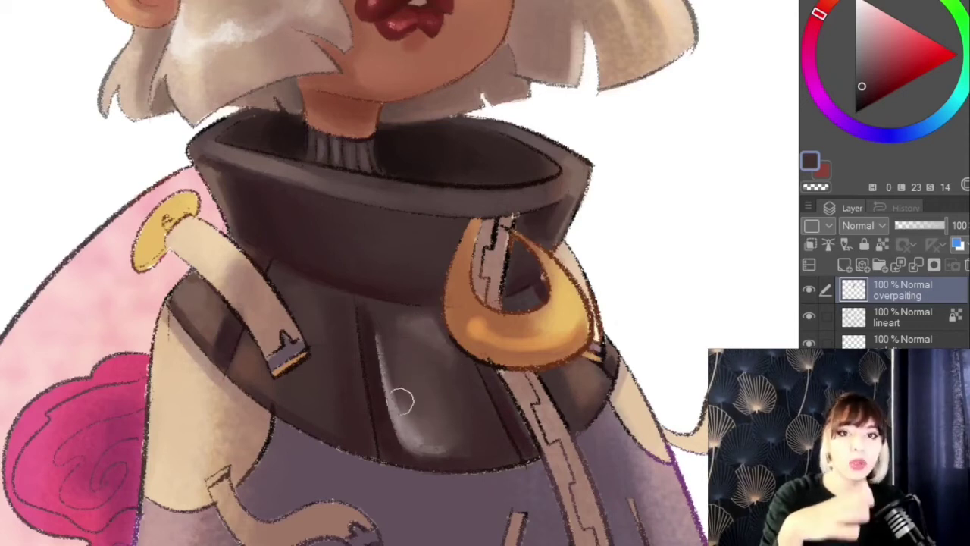
{"action": "left_click", "coordinate": [409, 356], "text": "alt"}
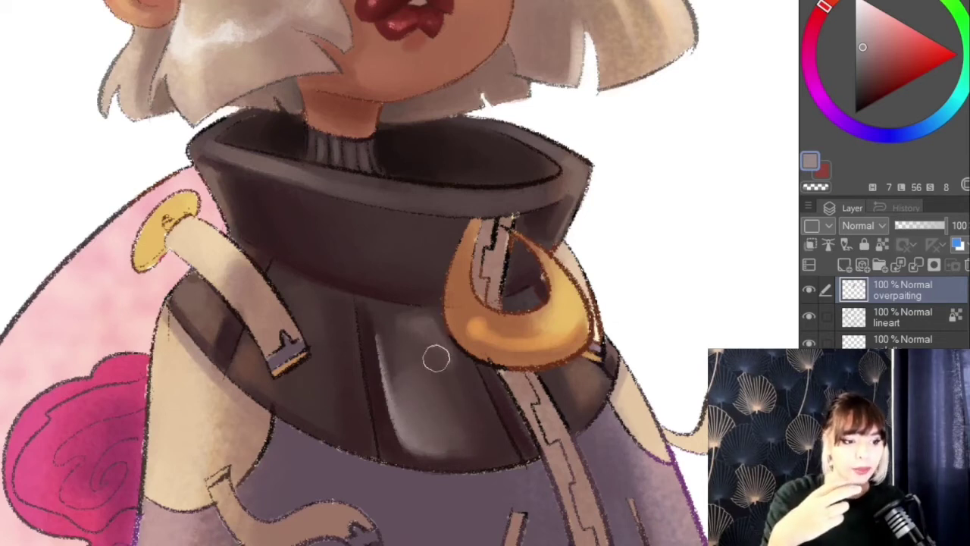
- Paint greyish highlights on the collar panel beside the shoulder strap's end and along its lower hem
{"action": "scroll", "coordinate": [383, 341], "scroll_direction": "down", "scroll_amount": 3}
{"action": "scroll", "coordinate": [367, 338], "scroll_direction": "up", "scroll_amount": 3}
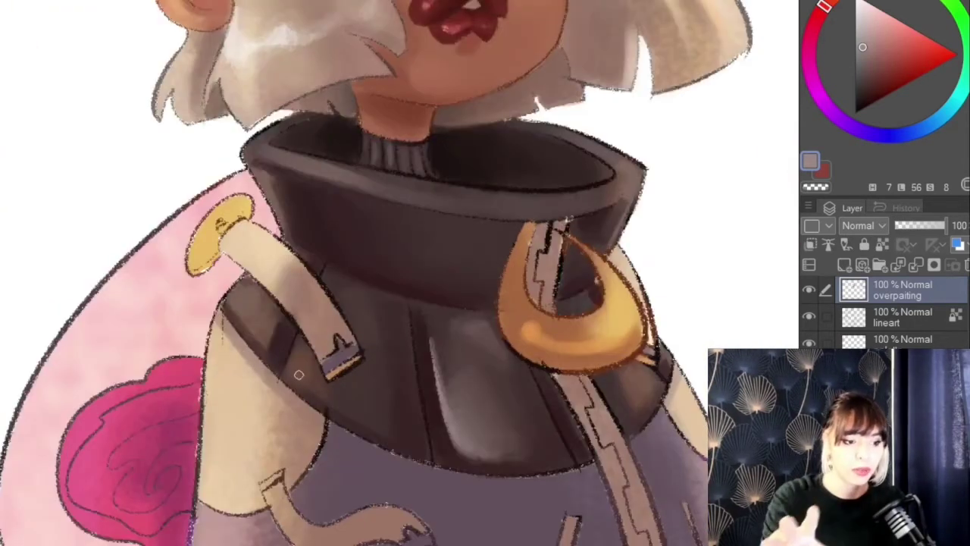
{"action": "left_click_drag", "start_coordinate": [305, 379], "coordinate": [306, 360]}
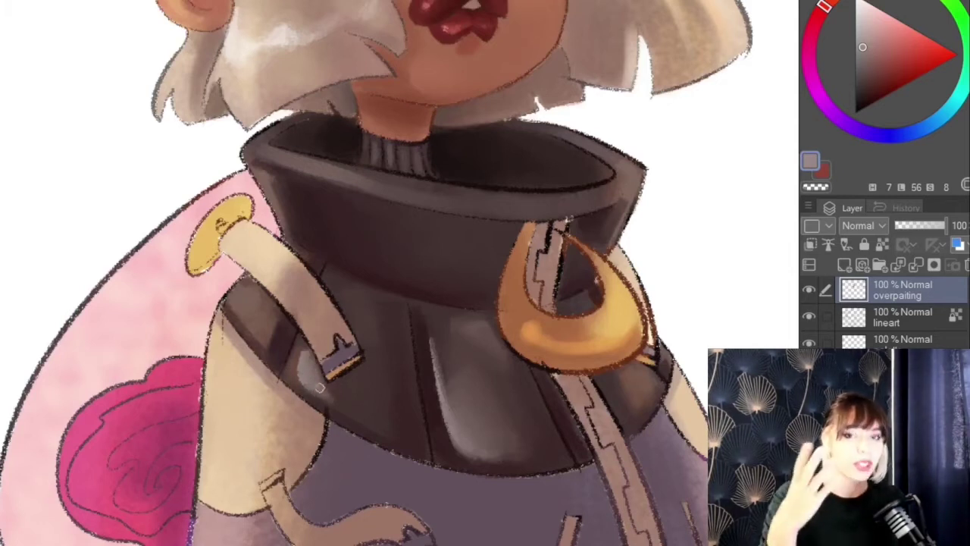
{"action": "left_click_drag", "start_coordinate": [324, 395], "coordinate": [370, 419]}
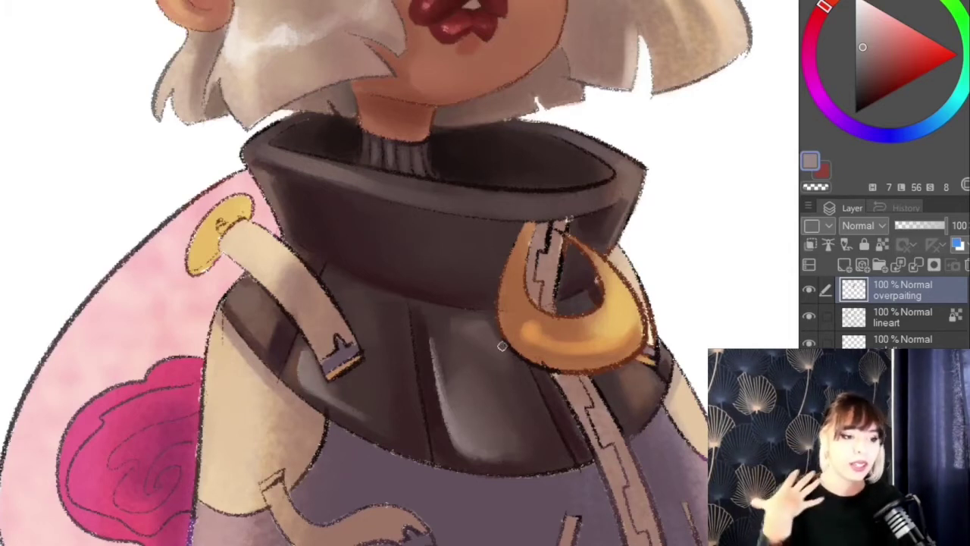
{"action": "scroll", "coordinate": [471, 366], "scroll_direction": "down", "scroll_amount": 3}
{"action": "scroll", "coordinate": [407, 298], "scroll_direction": "up", "scroll_amount": 3}
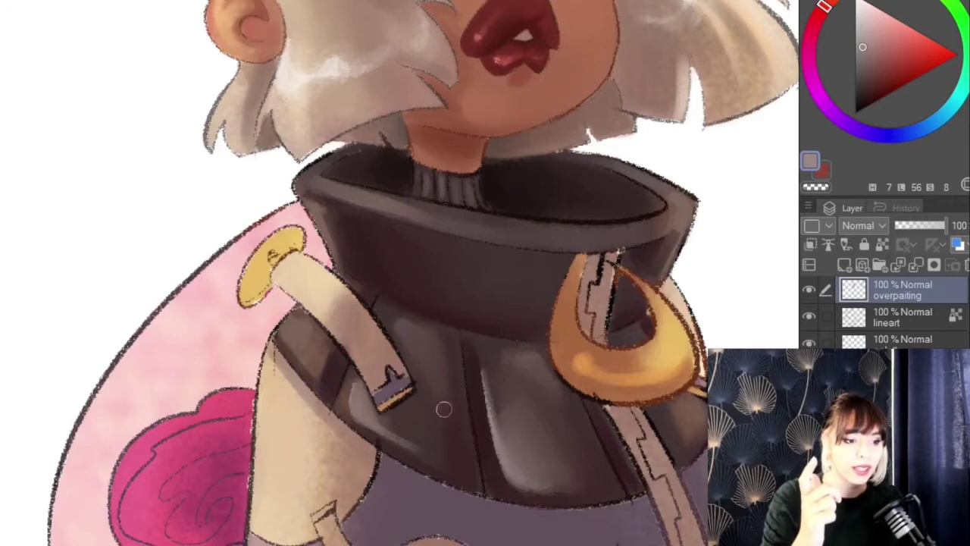
- Lighten the colour to H 7, L 70, S 11 and add highlights to the shoulder piece and the folded collar's left edge
{"action": "left_click", "coordinate": [862, 30]}
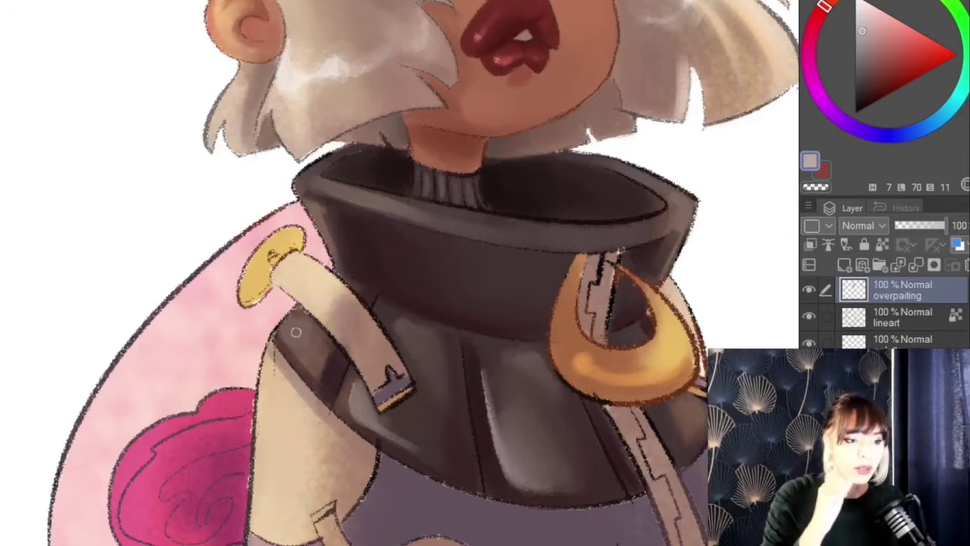
{"action": "mouse_move", "coordinate": [288, 327]}
{"action": "left_mouse_down"}
{"action": "mouse_move", "coordinate": [286, 343]}
{"action": "mouse_move", "coordinate": [304, 360]}
{"action": "left_mouse_up"}
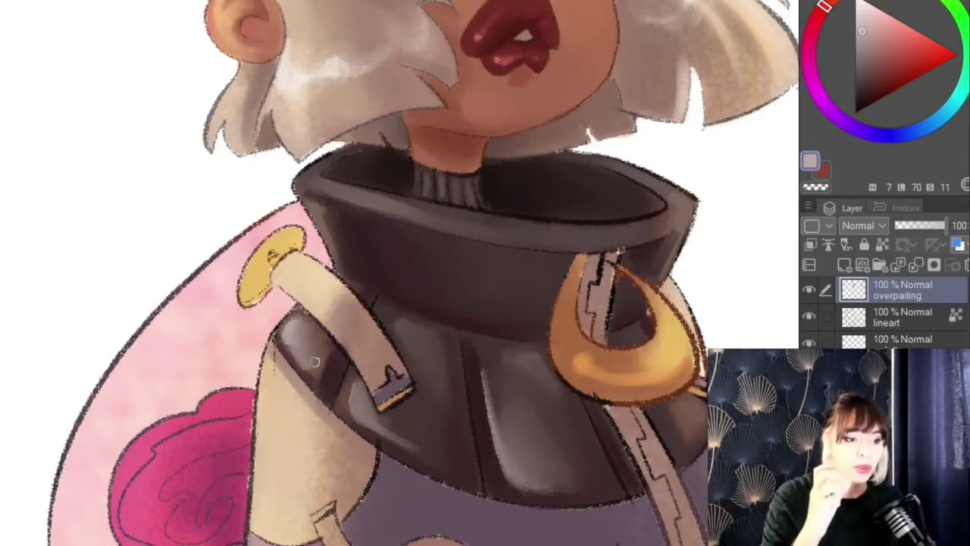
{"action": "scroll", "coordinate": [312, 322], "scroll_direction": "down", "scroll_amount": 2}
{"action": "scroll", "coordinate": [304, 269], "scroll_direction": "up", "scroll_amount": 3}
{"action": "mouse_move", "coordinate": [310, 244]}
{"action": "left_mouse_down"}
{"action": "mouse_move", "coordinate": [295, 201]}
{"action": "mouse_move", "coordinate": [286, 209]}
{"action": "mouse_move", "coordinate": [296, 189]}
{"action": "mouse_move", "coordinate": [304, 227]}
{"action": "mouse_move", "coordinate": [299, 207]}
{"action": "mouse_move", "coordinate": [314, 212]}
{"action": "mouse_move", "coordinate": [304, 192]}
{"action": "mouse_move", "coordinate": [322, 253]}
{"action": "mouse_move", "coordinate": [301, 246]}
{"action": "mouse_move", "coordinate": [336, 295]}
{"action": "left_mouse_up"}
{"action": "left_click_drag", "start_coordinate": [313, 217], "coordinate": [336, 299]}
{"action": "left_click_drag", "start_coordinate": [297, 199], "coordinate": [306, 182]}
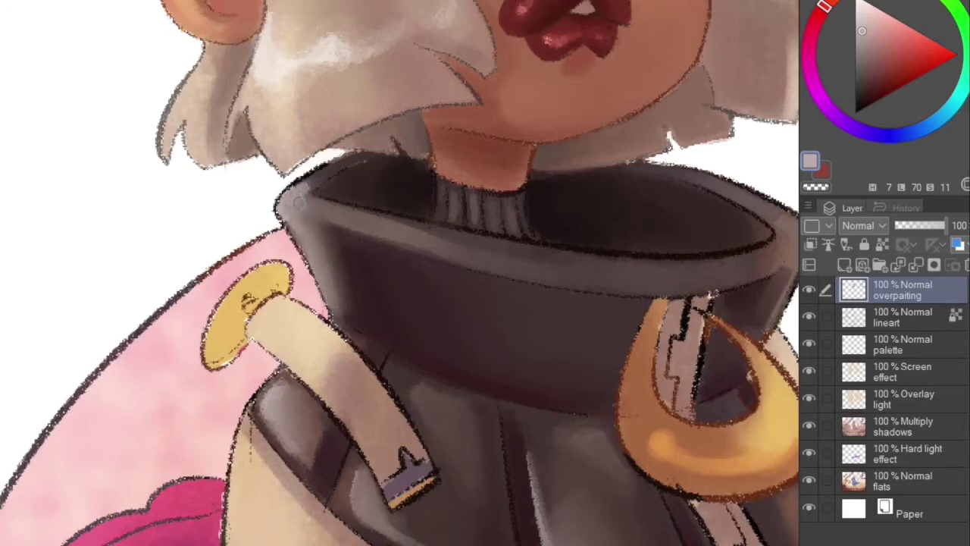
- Brighten the colour to H 7, L 83, S 17 and accent the left corner and side edge of the folded collar
{"action": "left_click", "coordinate": [861, 16]}
{"action": "left_click_drag", "start_coordinate": [294, 216], "coordinate": [332, 294]}
{"action": "left_click_drag", "start_coordinate": [290, 218], "coordinate": [300, 201]}
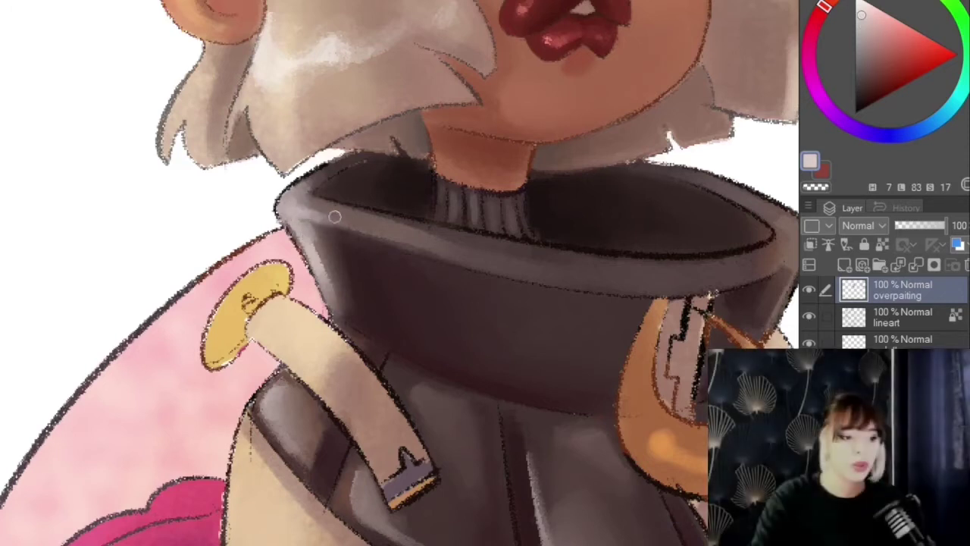
{"action": "scroll", "coordinate": [318, 208], "scroll_direction": "down", "scroll_amount": 4}
{"action": "scroll", "coordinate": [321, 262], "scroll_direction": "up", "scroll_amount": 3}
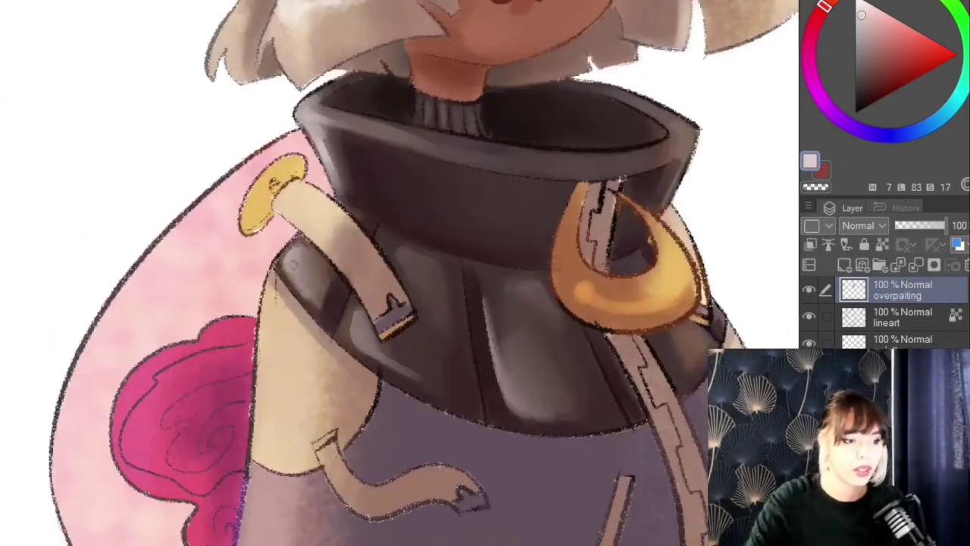
- Add a bright highlight to the collar panel beside the lower end of the golden crescent clasp
{"action": "key", "text": "ctrl+0"}
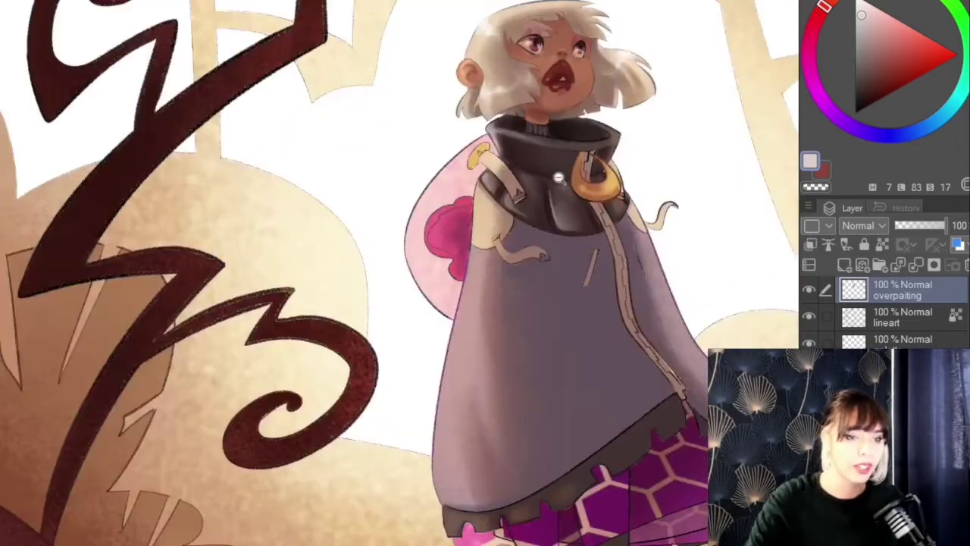
{"action": "scroll", "coordinate": [530, 288], "scroll_direction": "up", "scroll_amount": 6}
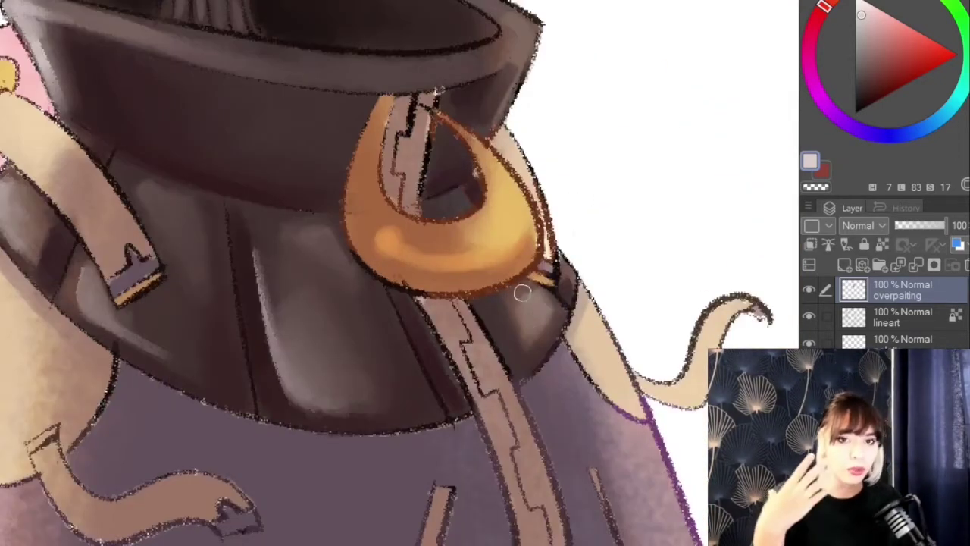
{"action": "left_click_drag", "start_coordinate": [541, 288], "coordinate": [548, 312]}
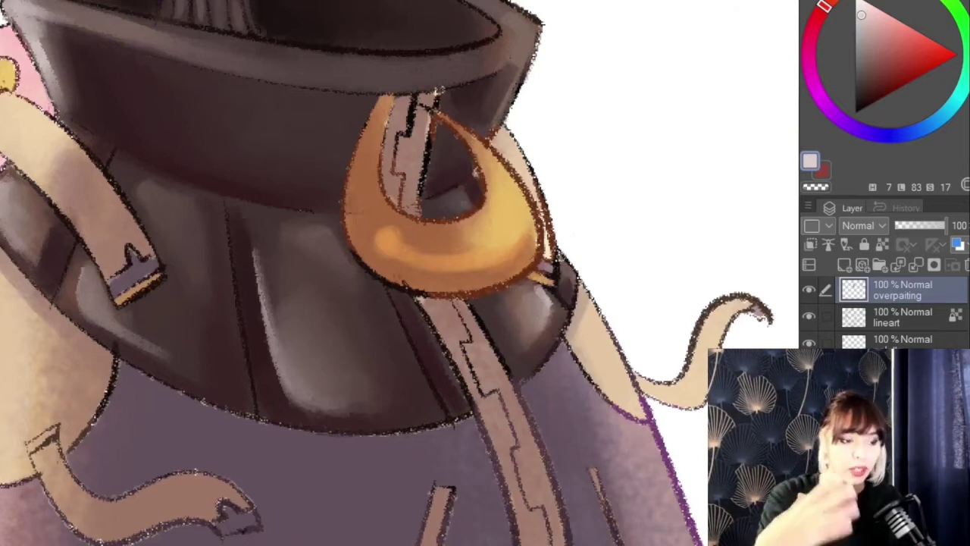
{"action": "scroll", "coordinate": [511, 295], "scroll_direction": "down", "scroll_amount": 3}
{"action": "scroll", "coordinate": [513, 147], "scroll_direction": "up", "scroll_amount": 3}
- Paint light highlights along the folded collar's right side edge and its right back rim
{"action": "mouse_move", "coordinate": [532, 148]}
{"action": "left_mouse_down"}
{"action": "mouse_move", "coordinate": [517, 227]}
{"action": "mouse_move", "coordinate": [512, 220]}
{"action": "mouse_move", "coordinate": [497, 237]}
{"action": "left_mouse_up"}
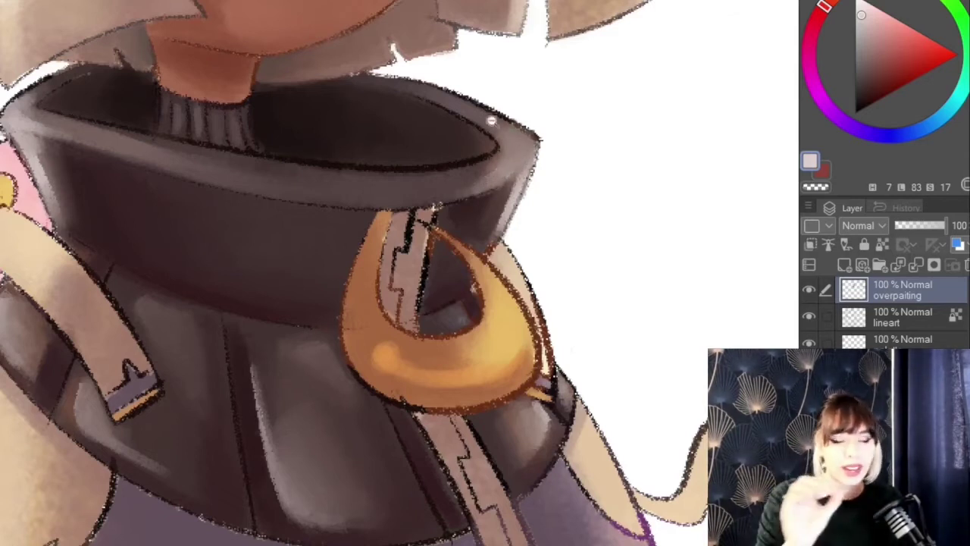
{"action": "scroll", "coordinate": [496, 132], "scroll_direction": "down", "scroll_amount": 5}
{"action": "scroll", "coordinate": [486, 114], "scroll_direction": "up", "scroll_amount": 5}
{"action": "mouse_move", "coordinate": [455, 88]}
{"action": "left_mouse_down"}
{"action": "mouse_move", "coordinate": [542, 140]}
{"action": "mouse_move", "coordinate": [531, 151]}
{"action": "left_mouse_up"}
{"action": "left_click_drag", "start_coordinate": [493, 102], "coordinate": [528, 148]}
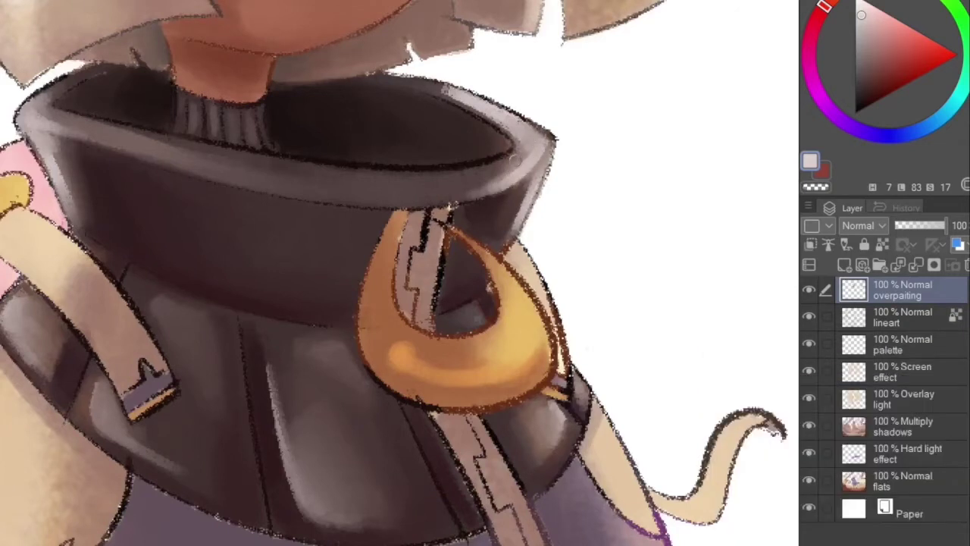
- Sample a dark collar tone (H 357, L 16, S 23) and touch up the folded rim above the golden clasp
{"action": "scroll", "coordinate": [468, 123], "scroll_direction": "down", "scroll_amount": 6}
{"action": "scroll", "coordinate": [466, 136], "scroll_direction": "up", "scroll_amount": 5}
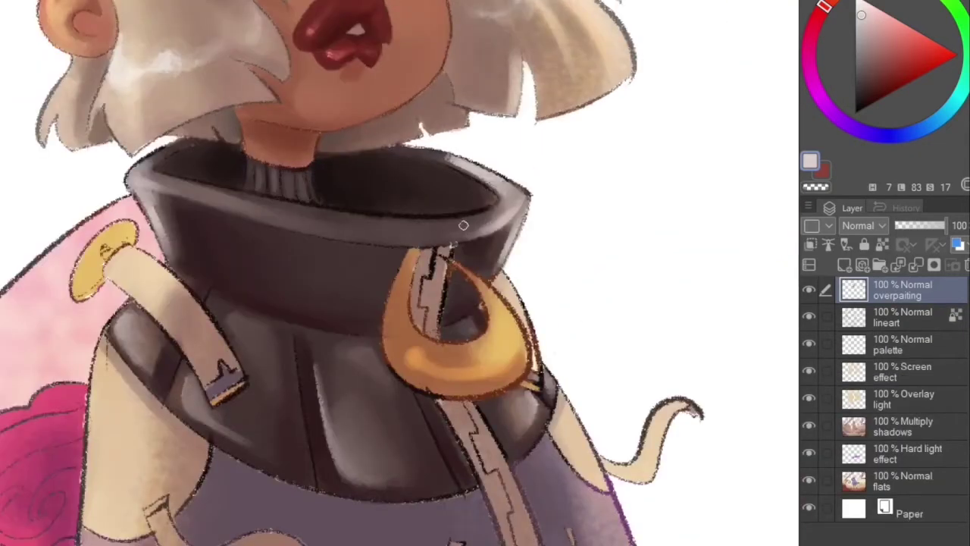
{"action": "scroll", "coordinate": [417, 236], "scroll_direction": "down", "scroll_amount": 5}
{"action": "scroll", "coordinate": [504, 190], "scroll_direction": "up", "scroll_amount": 6}
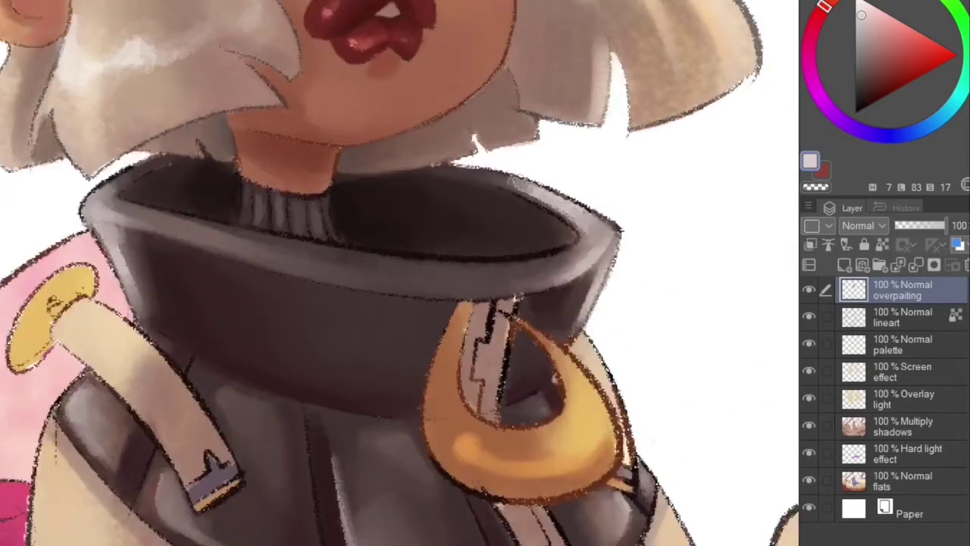
{"action": "left_click", "coordinate": [177, 328], "text": "alt"}
{"action": "mouse_move", "coordinate": [432, 268]}
{"action": "left_mouse_down"}
{"action": "mouse_move", "coordinate": [472, 272]}
{"action": "mouse_move", "coordinate": [464, 272]}
{"action": "left_mouse_up"}
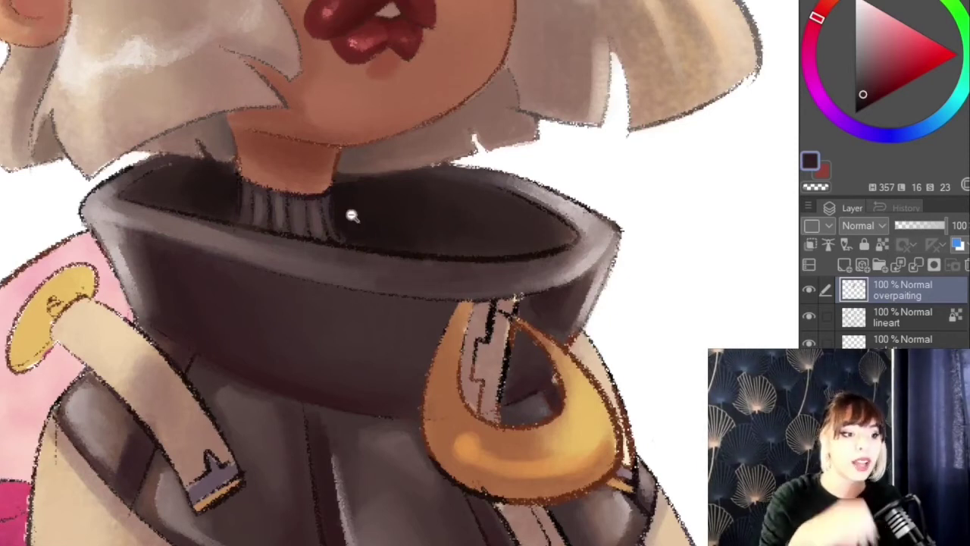
{"action": "scroll", "coordinate": [379, 236], "scroll_direction": "down", "scroll_amount": 4}
{"action": "scroll", "coordinate": [393, 418], "scroll_direction": "up", "scroll_amount": 1}
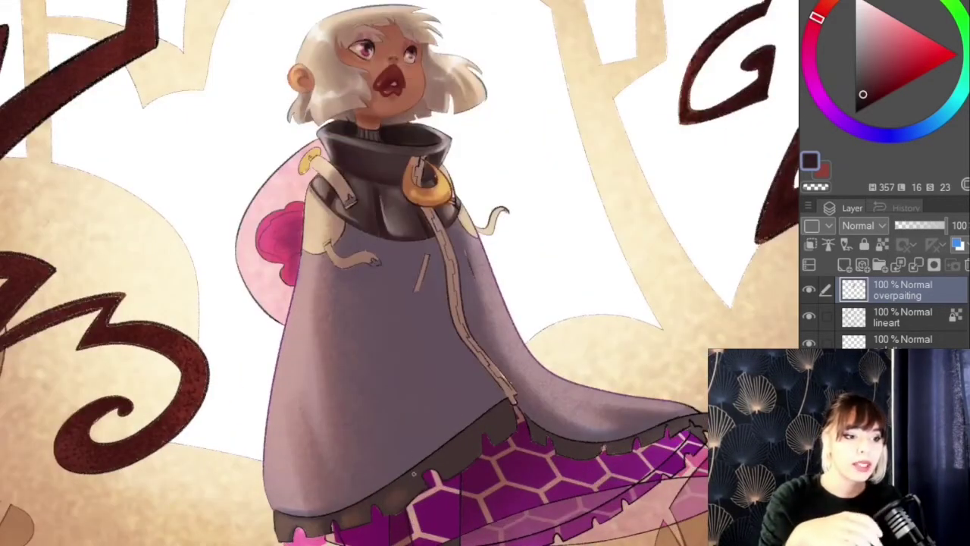
- Sample a muted brown (H 18, L 42, S 18) and paint shadow on the bend of the shoulder strap
{"action": "scroll", "coordinate": [325, 151], "scroll_direction": "up", "scroll_amount": 3}
{"action": "left_click", "coordinate": [358, 244], "text": "alt"}
{"action": "left_click", "coordinate": [299, 273], "text": "alt"}
{"action": "scroll", "coordinate": [350, 246], "scroll_direction": "up", "scroll_amount": 1}
{"action": "left_click_drag", "start_coordinate": [358, 248], "coordinate": [356, 222]}
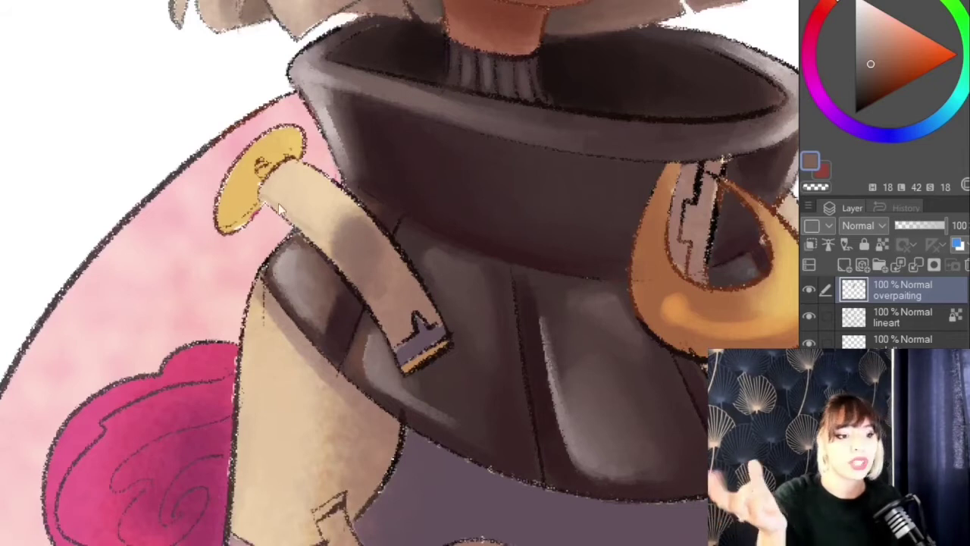
{"action": "left_click_drag", "start_coordinate": [359, 244], "coordinate": [371, 252]}
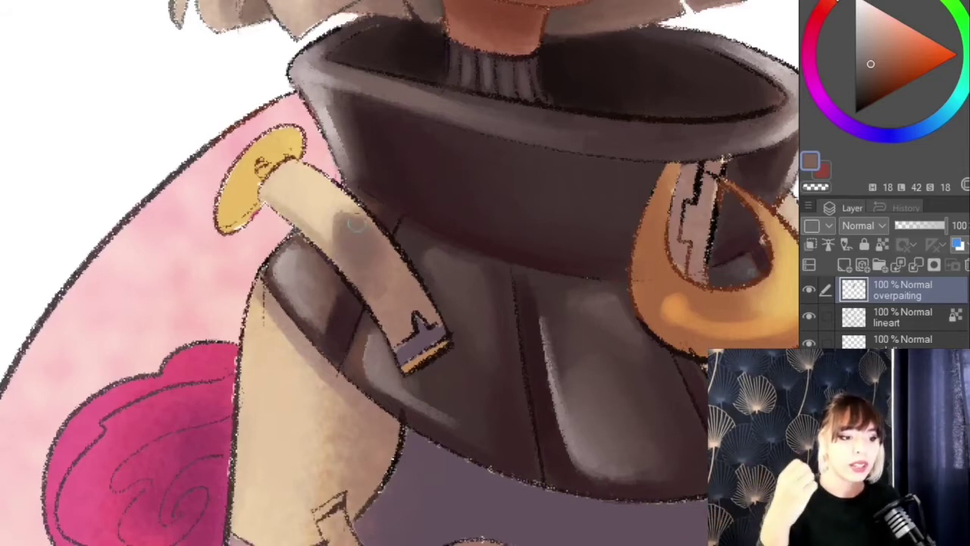
{"action": "scroll", "coordinate": [345, 241], "scroll_direction": "down", "scroll_amount": 2}
{"action": "scroll", "coordinate": [311, 220], "scroll_direction": "up", "scroll_amount": 1}
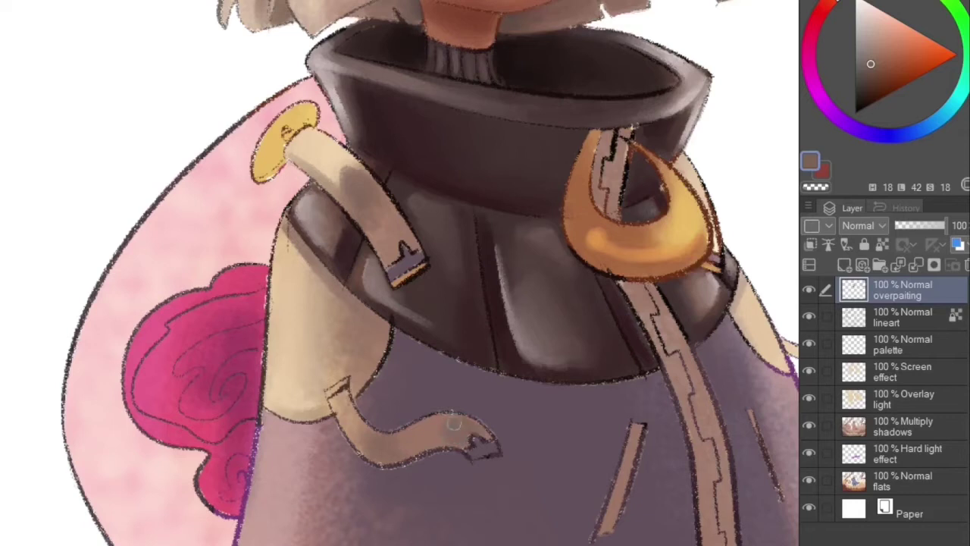
- Pick a light cream (H 34, L 90, S 65) and add highlights to the shoulder strap and both cream sleeves
{"action": "left_click", "coordinate": [327, 144], "text": "alt"}
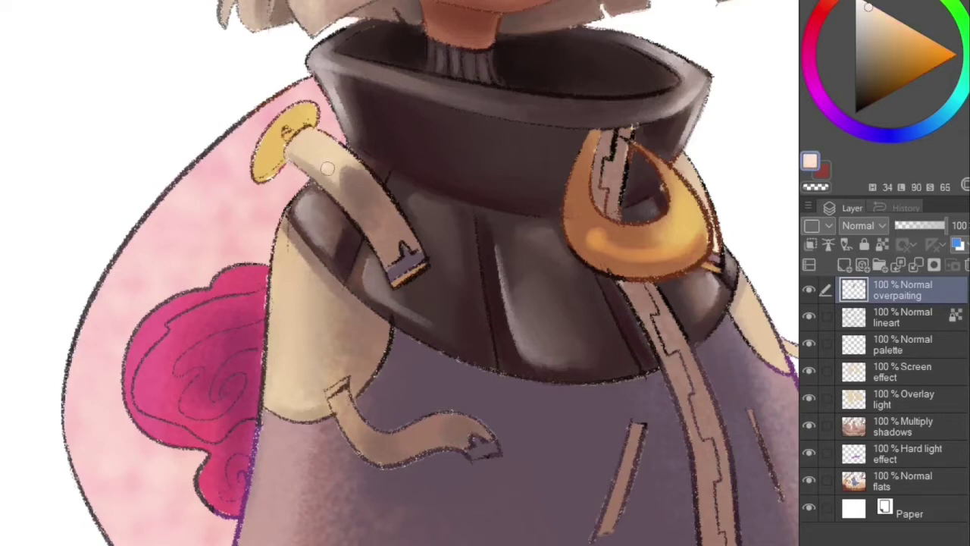
{"action": "mouse_move", "coordinate": [282, 242]}
{"action": "left_mouse_down"}
{"action": "mouse_move", "coordinate": [286, 282]}
{"action": "mouse_move", "coordinate": [277, 266]}
{"action": "left_mouse_up"}
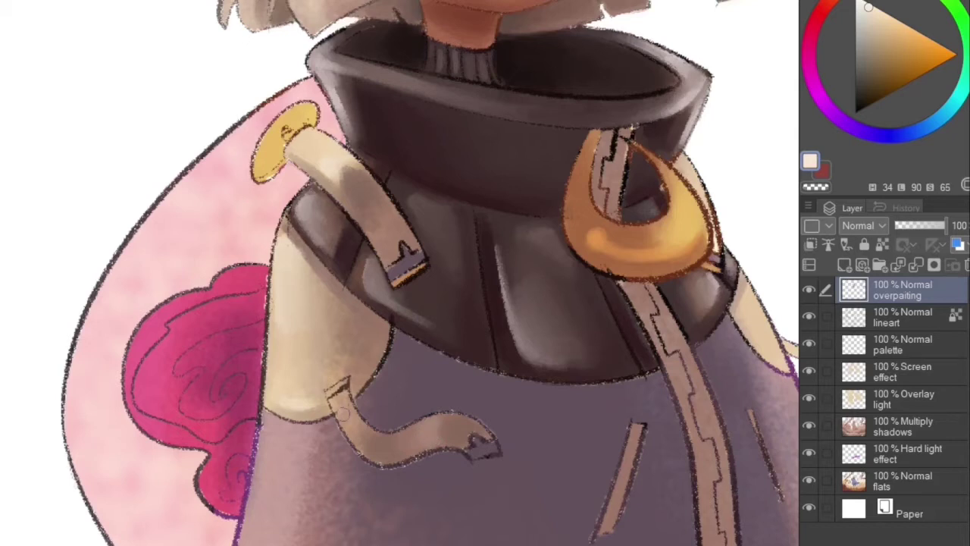
{"action": "scroll", "coordinate": [331, 348], "scroll_direction": "down", "scroll_amount": 3}
{"action": "scroll", "coordinate": [333, 506], "scroll_direction": "up", "scroll_amount": 4}
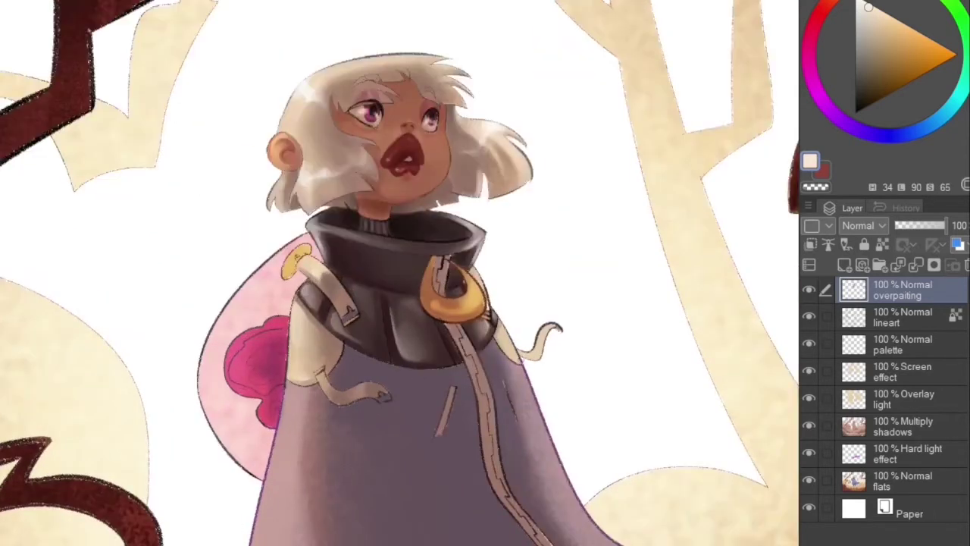
{"action": "mouse_move", "coordinate": [478, 307]}
{"action": "left_mouse_down"}
{"action": "mouse_move", "coordinate": [507, 353]}
{"action": "mouse_move", "coordinate": [512, 383]}
{"action": "left_mouse_up"}
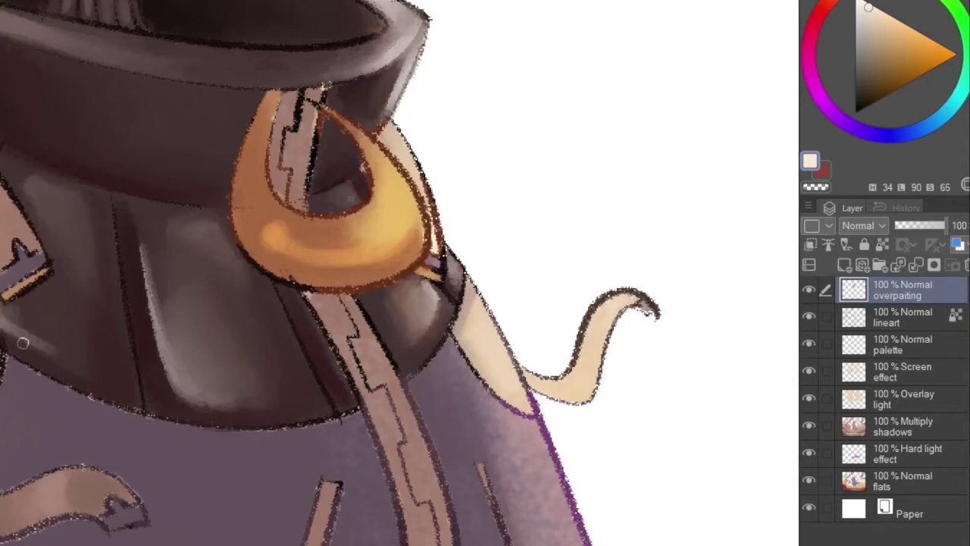
- Sample a brown from the central strap (H 17, L 49, S 18) and shade the curled ribbon and right sleeve
{"action": "left_click", "coordinate": [333, 312], "text": "alt"}
{"action": "left_click_drag", "start_coordinate": [537, 384], "coordinate": [584, 395]}
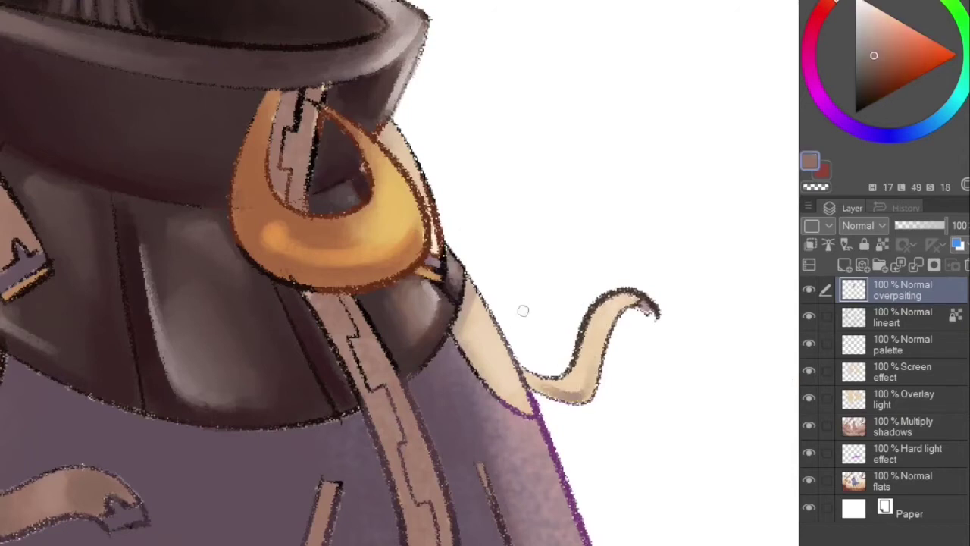
{"action": "left_click_drag", "start_coordinate": [468, 349], "coordinate": [522, 403]}
{"action": "scroll", "coordinate": [463, 296], "scroll_direction": "down", "scroll_amount": 4}
{"action": "scroll", "coordinate": [471, 291], "scroll_direction": "up", "scroll_amount": 4}
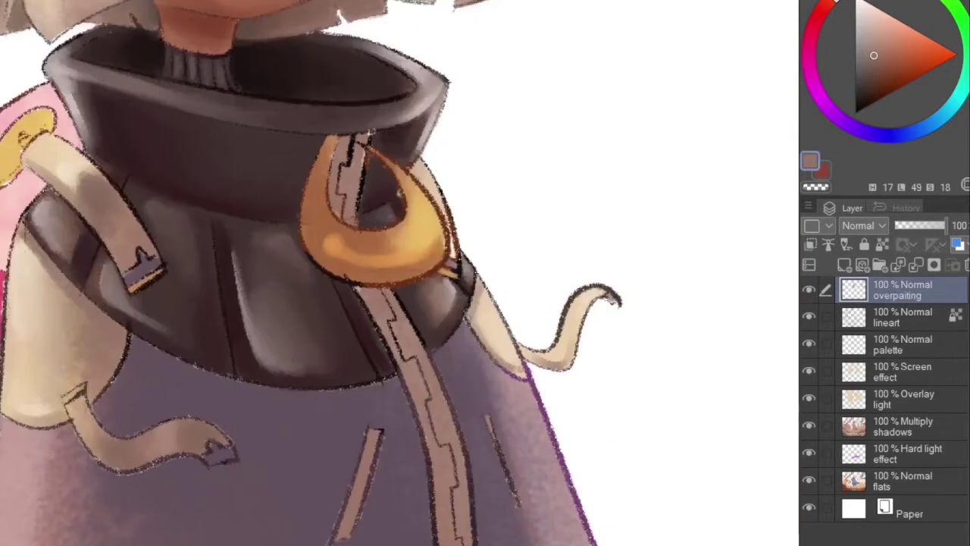
{"action": "scroll", "coordinate": [449, 296], "scroll_direction": "down", "scroll_amount": 5}
{"action": "scroll", "coordinate": [471, 278], "scroll_direction": "up", "scroll_amount": 6}
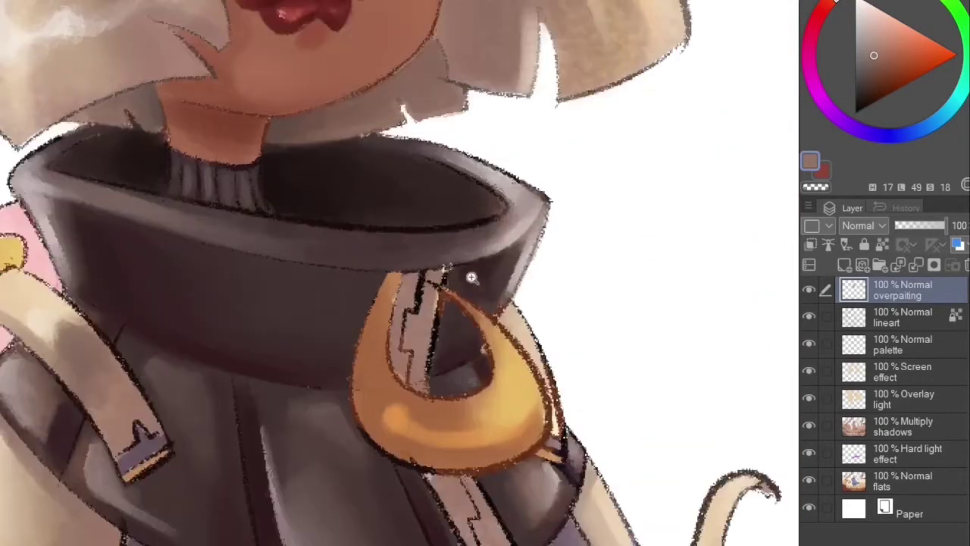
- On the lineart layer, recolour the sleeve outline beside the golden clasp with a mid grey (H 17, L 46, S 2)
{"action": "left_click", "coordinate": [909, 322]}
{"action": "left_click", "coordinate": [418, 305], "text": "alt"}
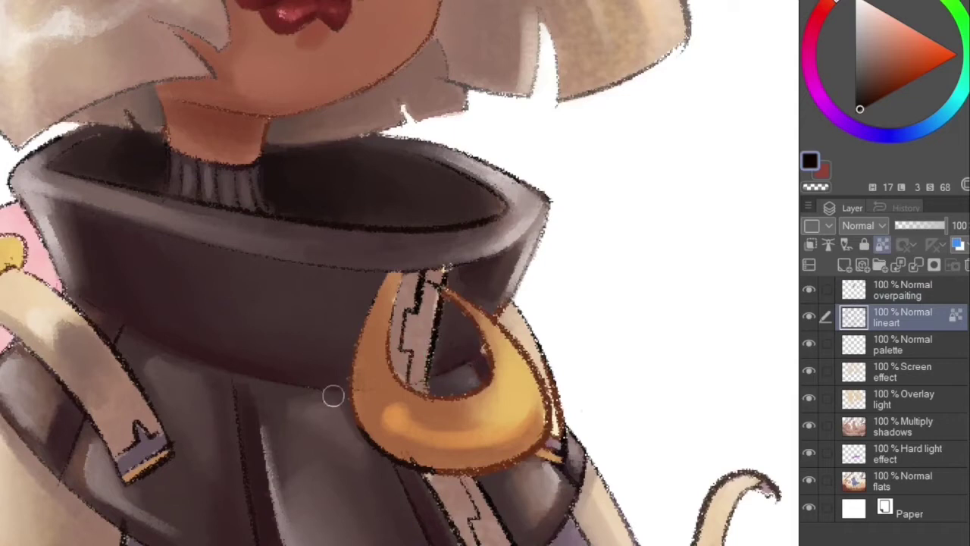
{"action": "left_click_drag", "start_coordinate": [544, 340], "coordinate": [566, 421]}
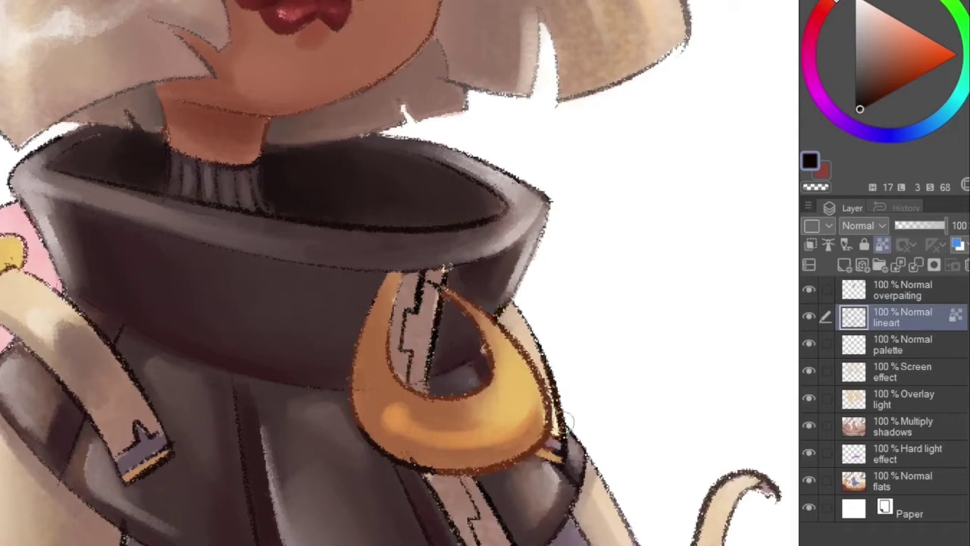
{"action": "left_click", "coordinate": [858, 61]}
{"action": "left_click_drag", "start_coordinate": [540, 341], "coordinate": [568, 437]}
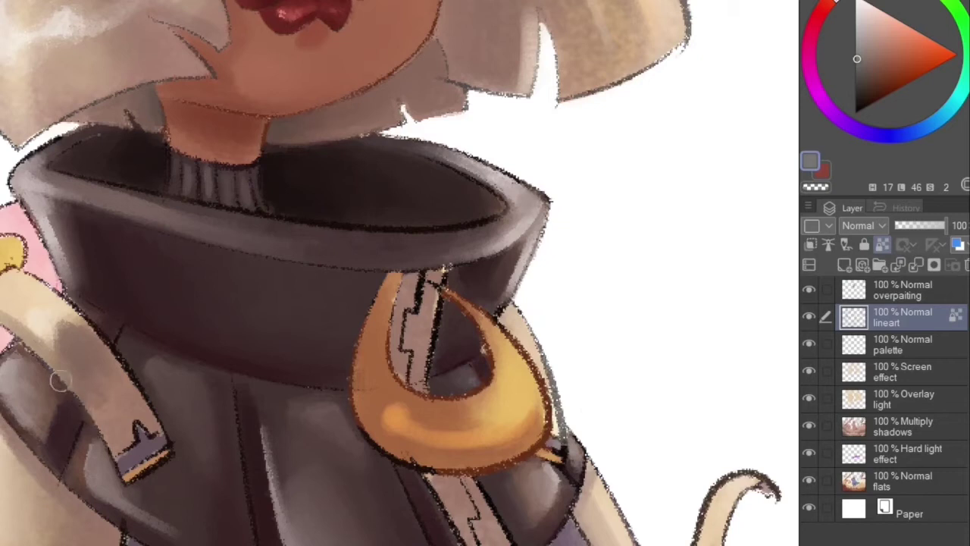
- Change the colour to an orange-brown (H 25, L 34, S 58) and recolour the golden clasp's outline
{"action": "left_click", "coordinate": [856, 81]}
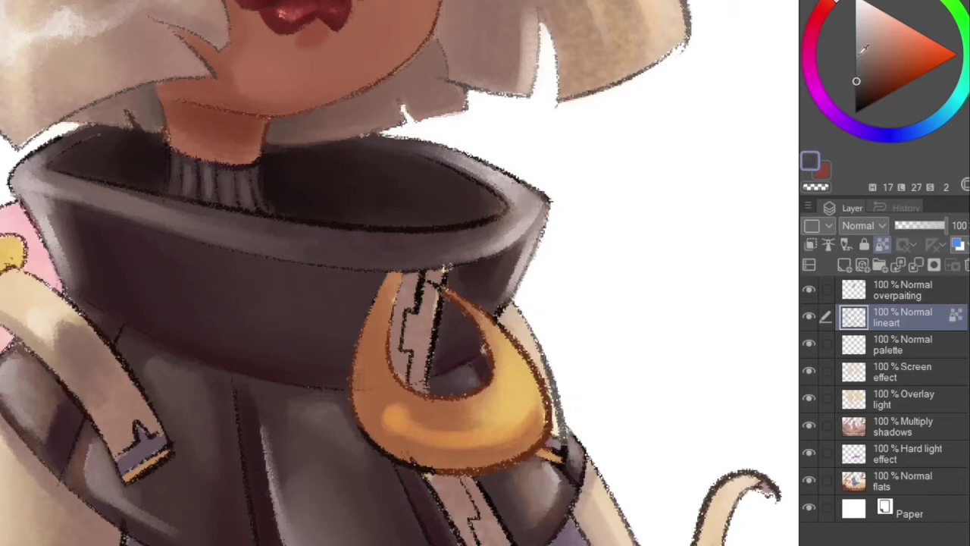
{"action": "left_click", "coordinate": [843, 3]}
{"action": "left_click", "coordinate": [913, 52]}
{"action": "mouse_move", "coordinate": [447, 327]}
{"action": "left_mouse_down"}
{"action": "mouse_move", "coordinate": [500, 317]}
{"action": "mouse_move", "coordinate": [492, 278]}
{"action": "mouse_move", "coordinate": [481, 341]}
{"action": "mouse_move", "coordinate": [466, 310]}
{"action": "left_mouse_up"}
{"action": "key", "text": "ctrl+z"}
{"action": "left_click", "coordinate": [895, 73]}
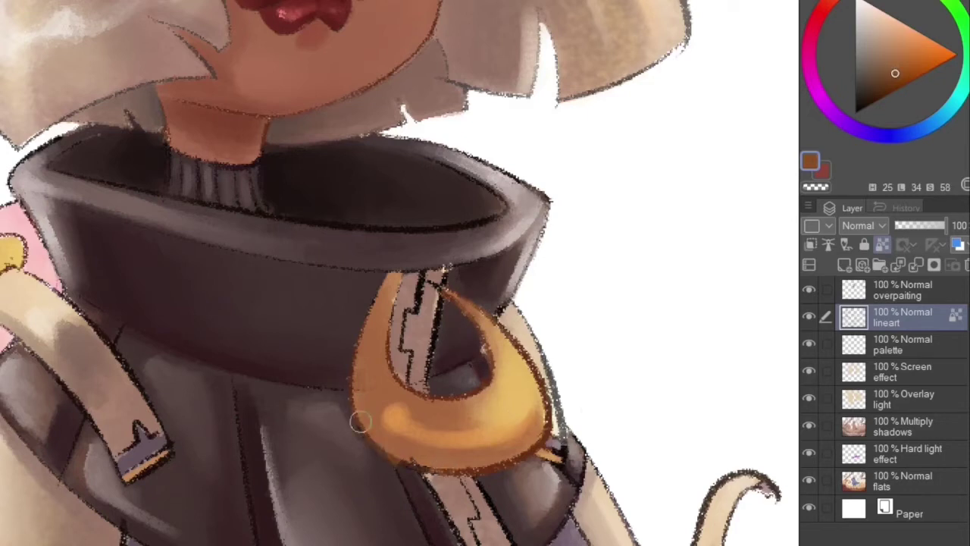
{"action": "scroll", "coordinate": [464, 325], "scroll_direction": "down", "scroll_amount": 4}
{"action": "scroll", "coordinate": [537, 342], "scroll_direction": "up", "scroll_amount": 3}
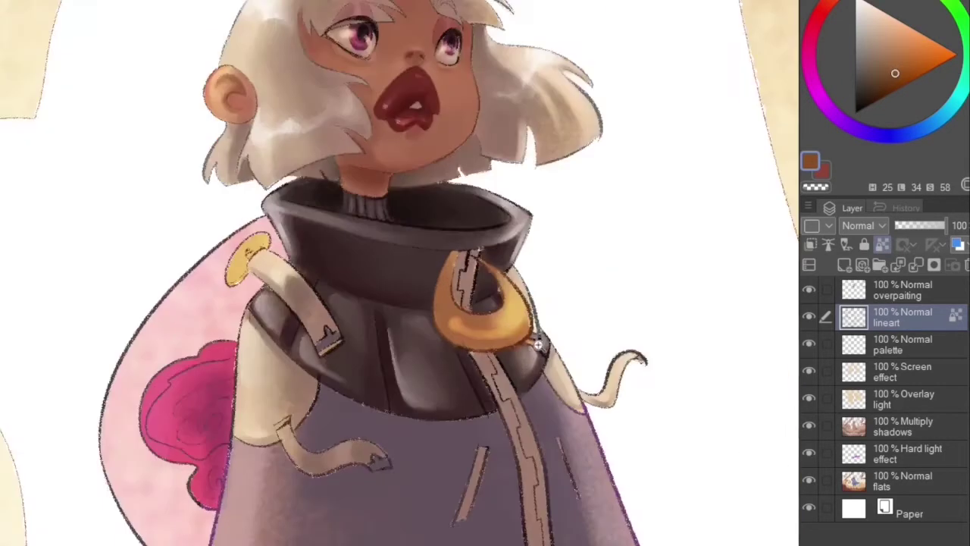
{"action": "scroll", "coordinate": [558, 361], "scroll_direction": "down", "scroll_amount": 5}
{"action": "scroll", "coordinate": [358, 212], "scroll_direction": "up", "scroll_amount": 5}
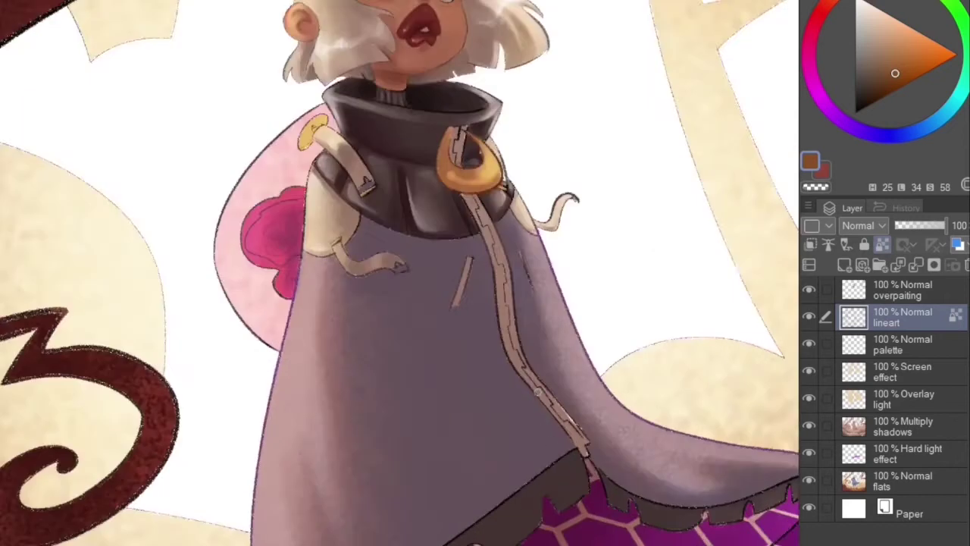
- Sample a cream tone (H 34, L 82, S 52) and paint light patches down the long central strap on the overpaiting layer
{"action": "left_click", "coordinate": [61, 193], "text": "alt"}
{"action": "left_click", "coordinate": [902, 298]}
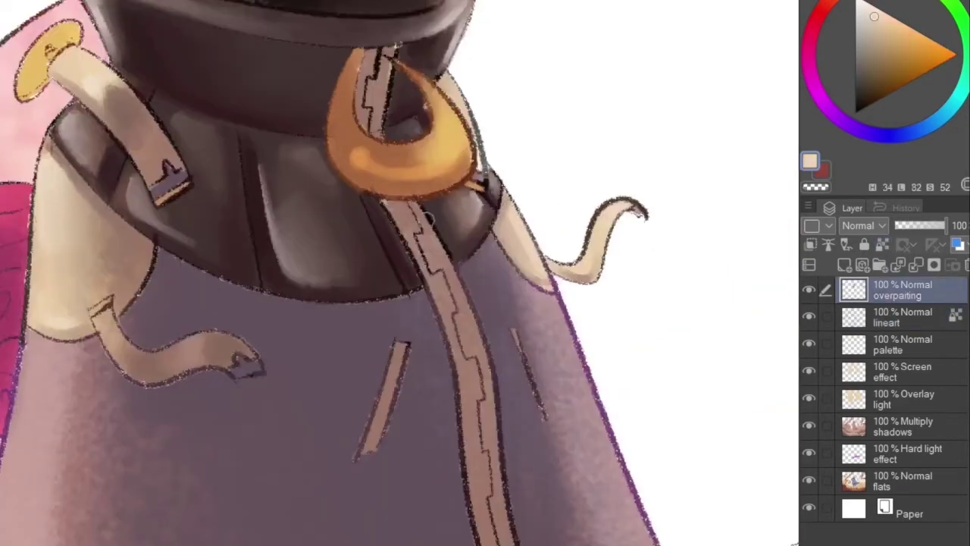
{"action": "left_click_drag", "start_coordinate": [375, 92], "coordinate": [379, 94]}
{"action": "left_click_drag", "start_coordinate": [437, 284], "coordinate": [470, 339]}
{"action": "scroll", "coordinate": [440, 276], "scroll_direction": "down", "scroll_amount": 5}
{"action": "scroll", "coordinate": [452, 322], "scroll_direction": "up", "scroll_amount": 5}
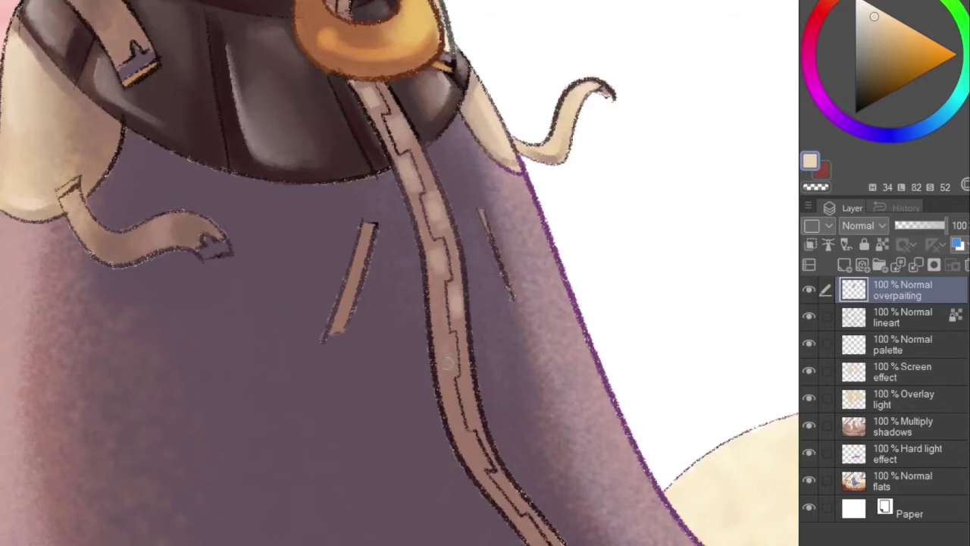
{"action": "scroll", "coordinate": [455, 394], "scroll_direction": "down", "scroll_amount": 3}
{"action": "scroll", "coordinate": [398, 300], "scroll_direction": "up", "scroll_amount": 3}
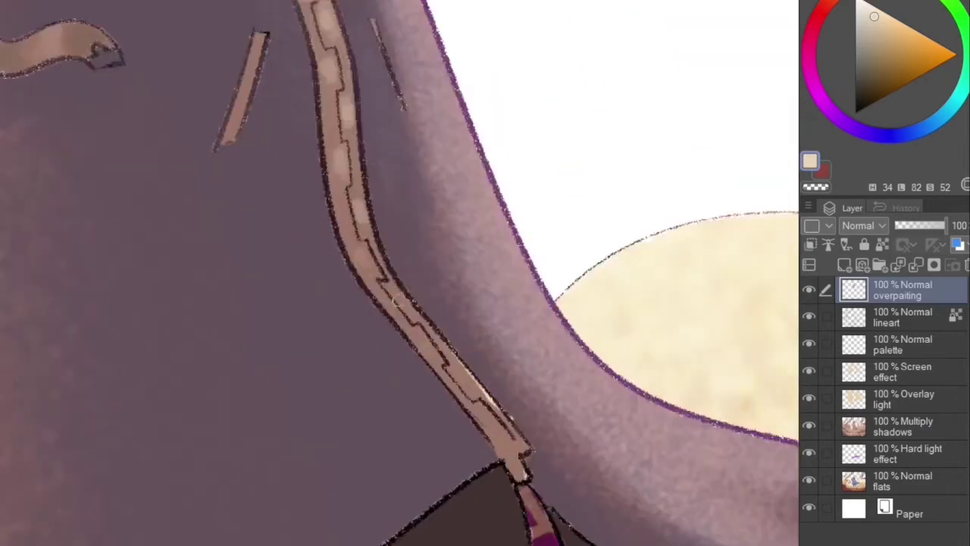
{"action": "scroll", "coordinate": [449, 379], "scroll_direction": "down", "scroll_amount": 5}
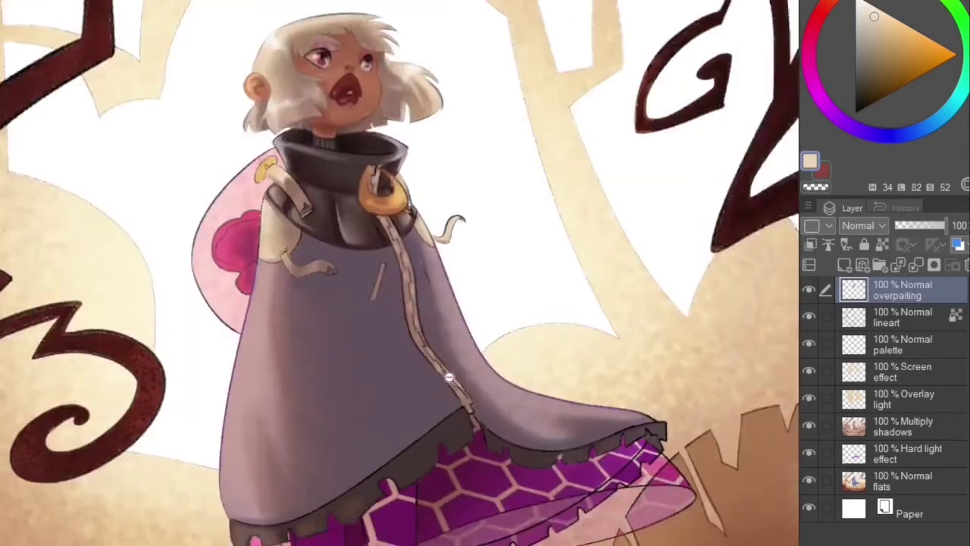
{"action": "scroll", "coordinate": [456, 407], "scroll_direction": "up", "scroll_amount": 3}
{"action": "left_click", "coordinate": [890, 404]}
{"action": "left_click_drag", "start_coordinate": [488, 385], "coordinate": [503, 396]}
{"action": "key", "text": "ctrl+z"}
{"action": "left_click", "coordinate": [894, 372]}
{"action": "key", "text": "ctrl+z"}
{"action": "left_click", "coordinate": [894, 290]}
{"action": "scroll", "coordinate": [355, 243], "scroll_direction": "down", "scroll_amount": 3}
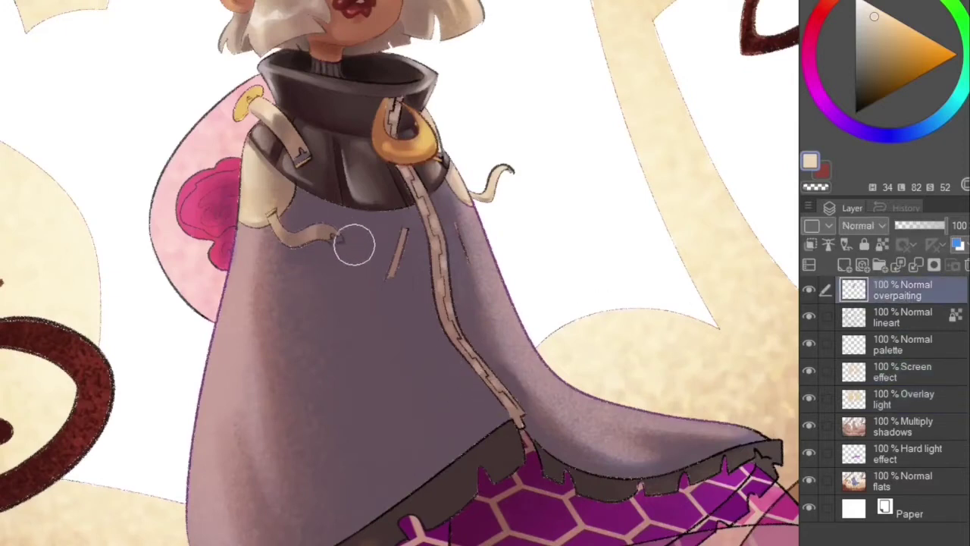
- Sample the cloak's colour, shift it to a more saturated purple, and brush tints onto the cloak's front
{"action": "scroll", "coordinate": [355, 243], "scroll_direction": "up", "scroll_amount": 3}
{"action": "left_click", "coordinate": [358, 244], "text": "alt"}
{"action": "left_click", "coordinate": [820, 95]}
{"action": "left_click", "coordinate": [877, 73]}
{"action": "mouse_move", "coordinate": [349, 311]}
{"action": "left_mouse_down"}
{"action": "mouse_move", "coordinate": [360, 343]}
{"action": "mouse_move", "coordinate": [353, 291]}
{"action": "mouse_move", "coordinate": [386, 313]}
{"action": "left_mouse_up"}
{"action": "left_click", "coordinate": [839, 126]}
{"action": "left_click_drag", "start_coordinate": [349, 341], "coordinate": [399, 333]}
- Shift the colour to blue-violet (H 258, L 28, S 33) and extend the tint across the middle of the cloak
{"action": "left_click", "coordinate": [859, 134]}
{"action": "mouse_move", "coordinate": [318, 322]}
{"action": "left_mouse_down"}
{"action": "mouse_move", "coordinate": [349, 286]}
{"action": "mouse_move", "coordinate": [371, 314]}
{"action": "mouse_move", "coordinate": [418, 315]}
{"action": "mouse_move", "coordinate": [409, 401]}
{"action": "left_mouse_up"}
{"action": "left_click", "coordinate": [349, 289], "text": "alt"}
{"action": "left_click", "coordinate": [349, 289], "text": "alt"}
{"action": "left_click", "coordinate": [344, 348], "text": "ctrl"}
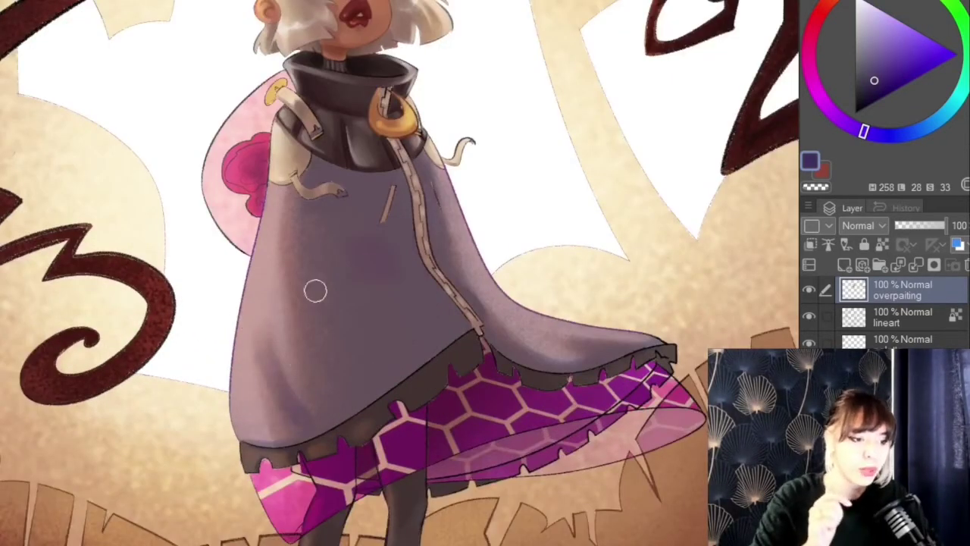
- Shift the colour to blue (H 244), mute it to L 26, S 18, and deepen the shading across the cloak's middle
{"action": "left_click_drag", "start_coordinate": [866, 133], "coordinate": [883, 135]}
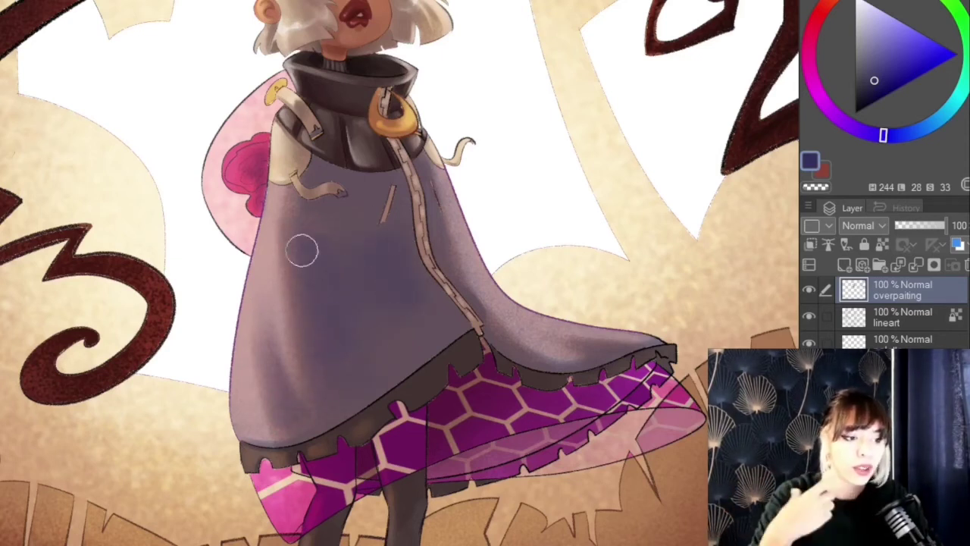
{"action": "scroll", "coordinate": [432, 269], "scroll_direction": "up", "scroll_amount": 2}
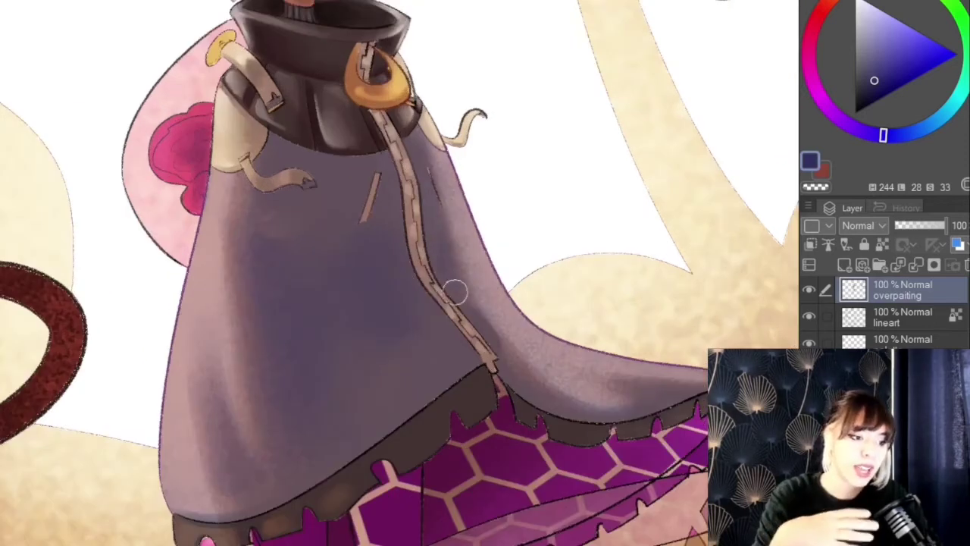
{"action": "left_click", "coordinate": [865, 83]}
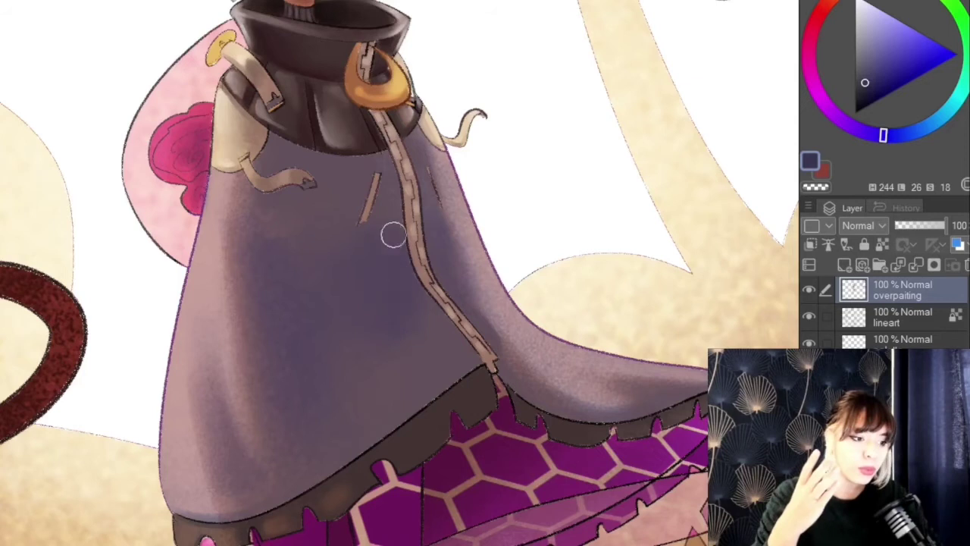
{"action": "scroll", "coordinate": [250, 212], "scroll_direction": "down", "scroll_amount": 2}
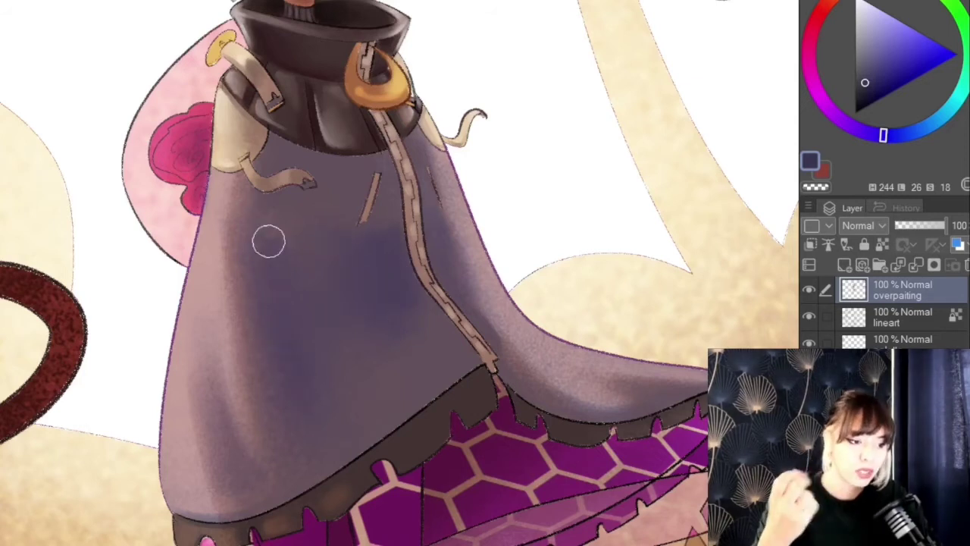
{"action": "key", "text": "ctrl+0"}
{"action": "scroll", "coordinate": [343, 307], "scroll_direction": "up", "scroll_amount": 5}
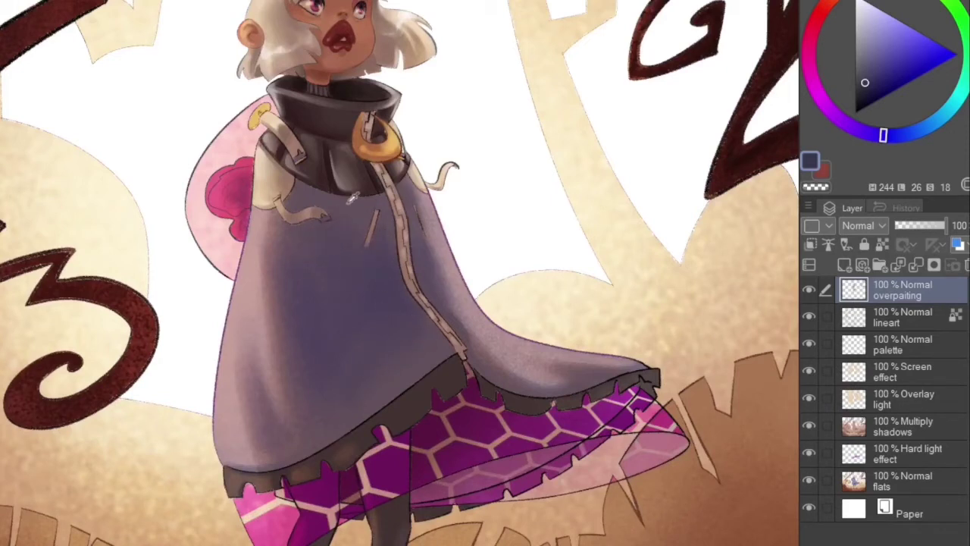
- Sample a muted mauve (H 327, L 36, S 17) and blend it into the cloak's shading towards the trailing end
{"action": "left_click", "coordinate": [373, 188], "text": "alt"}
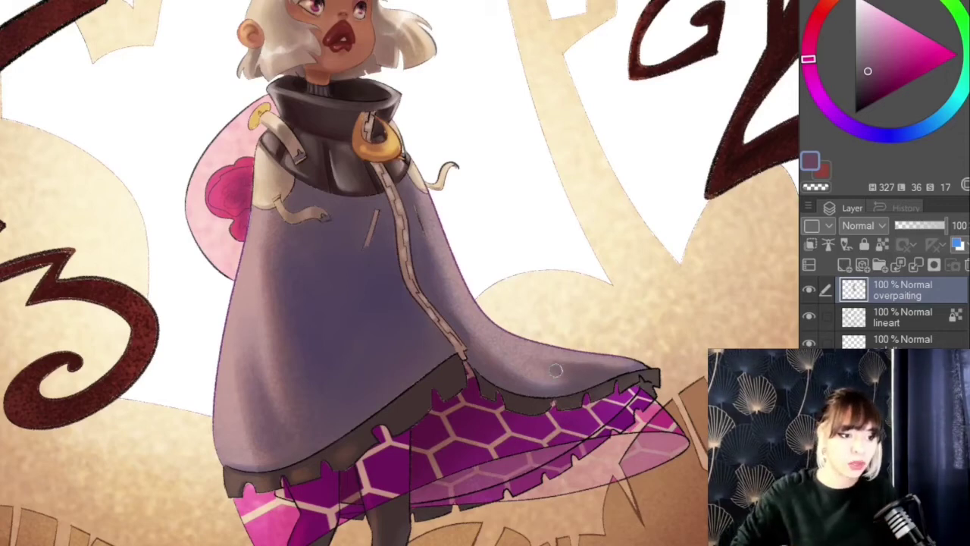
{"action": "scroll", "coordinate": [285, 299], "scroll_direction": "down", "scroll_amount": 4}
{"action": "scroll", "coordinate": [305, 295], "scroll_direction": "up", "scroll_amount": 4}
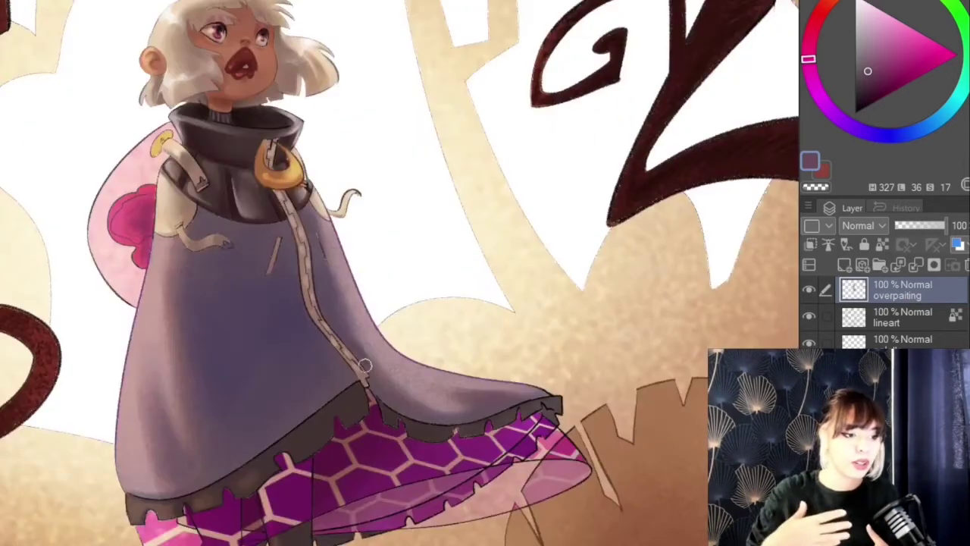
{"action": "scroll", "coordinate": [434, 378], "scroll_direction": "down", "scroll_amount": 4}
{"action": "scroll", "coordinate": [348, 352], "scroll_direction": "up", "scroll_amount": 4}
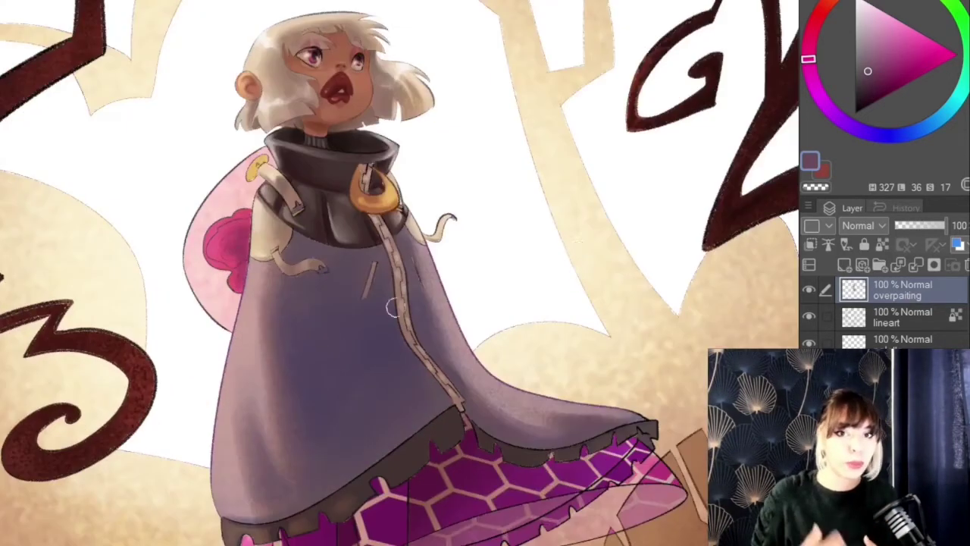
- Toggle the overpaiting layer's visibility and review the whole painting
{"action": "left_click", "coordinate": [807, 289]}
{"action": "scroll", "coordinate": [438, 318], "scroll_direction": "down", "scroll_amount": 5}
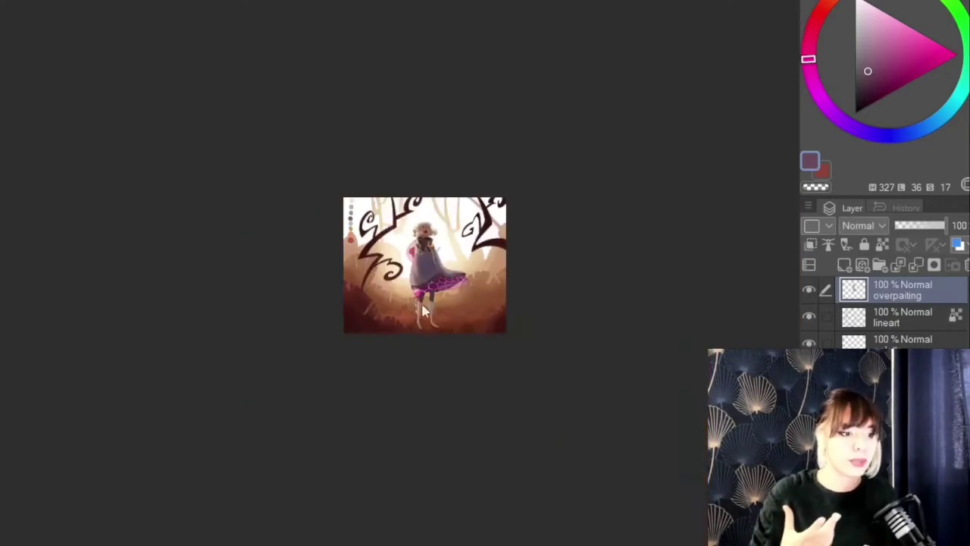
{"action": "scroll", "coordinate": [438, 319], "scroll_direction": "up", "scroll_amount": 5}
- Sample the cloak's colours, choose a pale pink (H 4, L 75, S 27), and paint highlights down the cloak's left side
{"action": "left_click", "coordinate": [438, 318], "text": "alt"}
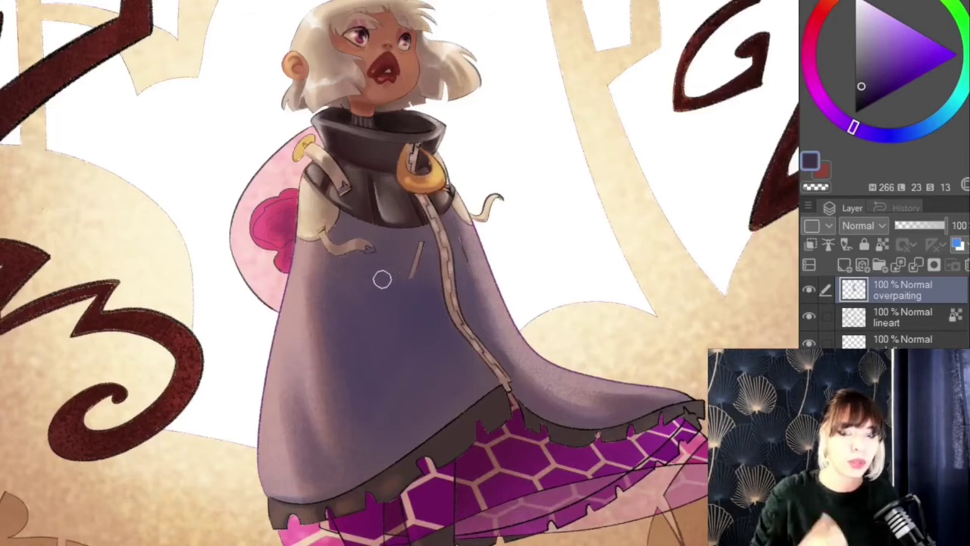
{"action": "left_click", "coordinate": [294, 318], "text": "alt"}
{"action": "left_click", "coordinate": [869, 25]}
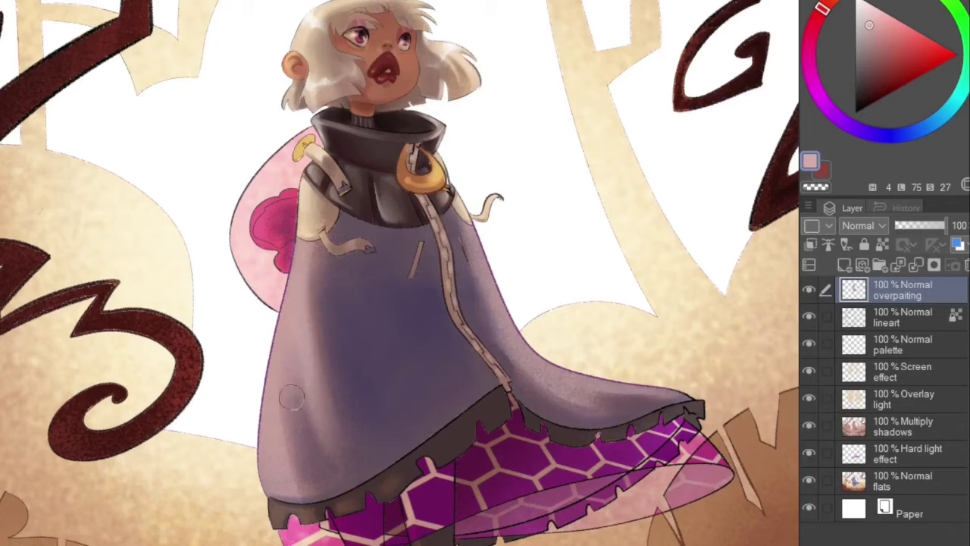
{"action": "mouse_move", "coordinate": [299, 291]}
{"action": "left_mouse_down"}
{"action": "mouse_move", "coordinate": [279, 381]}
{"action": "mouse_move", "coordinate": [290, 412]}
{"action": "mouse_move", "coordinate": [281, 350]}
{"action": "left_mouse_up"}
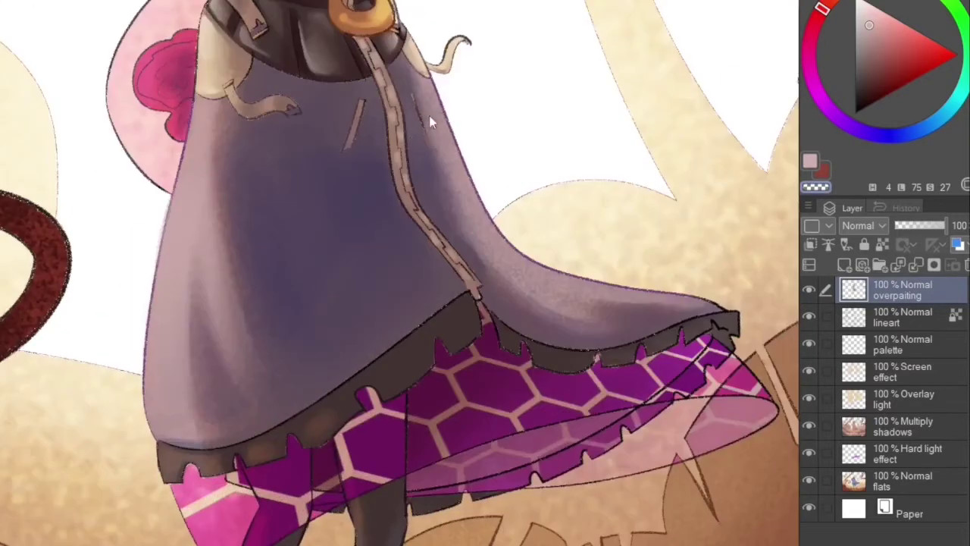
- Refine the cloak's right side with erasing and pale pink highlights running from the shoulder down to the trailing end
{"action": "key", "text": "c"}
{"action": "left_click_drag", "start_coordinate": [431, 111], "coordinate": [454, 177]}
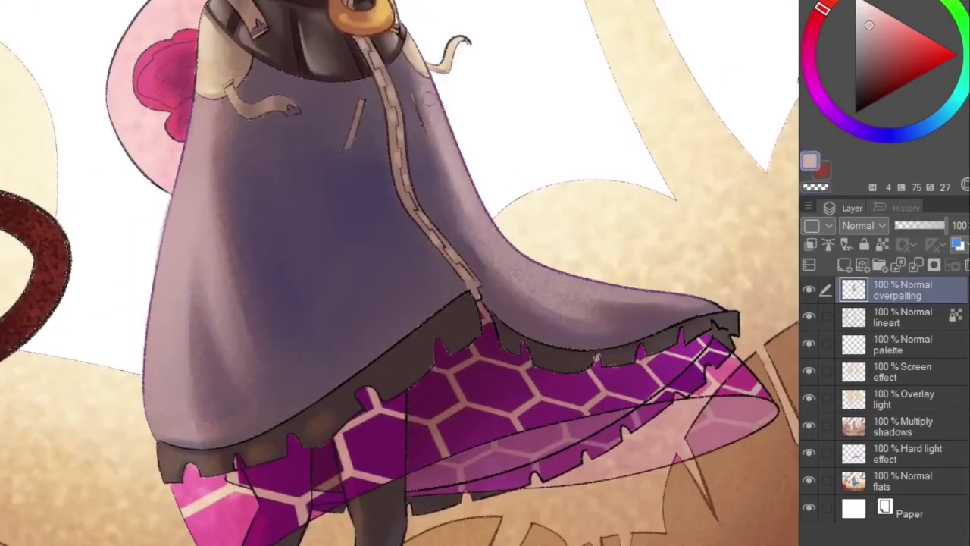
{"action": "mouse_move", "coordinate": [436, 132]}
{"action": "left_mouse_down"}
{"action": "mouse_move", "coordinate": [504, 261]}
{"action": "mouse_move", "coordinate": [576, 310]}
{"action": "mouse_move", "coordinate": [534, 275]}
{"action": "mouse_move", "coordinate": [613, 300]}
{"action": "mouse_move", "coordinate": [563, 286]}
{"action": "mouse_move", "coordinate": [607, 298]}
{"action": "mouse_move", "coordinate": [648, 292]}
{"action": "left_mouse_up"}
{"action": "left_click_drag", "start_coordinate": [589, 287], "coordinate": [650, 297]}
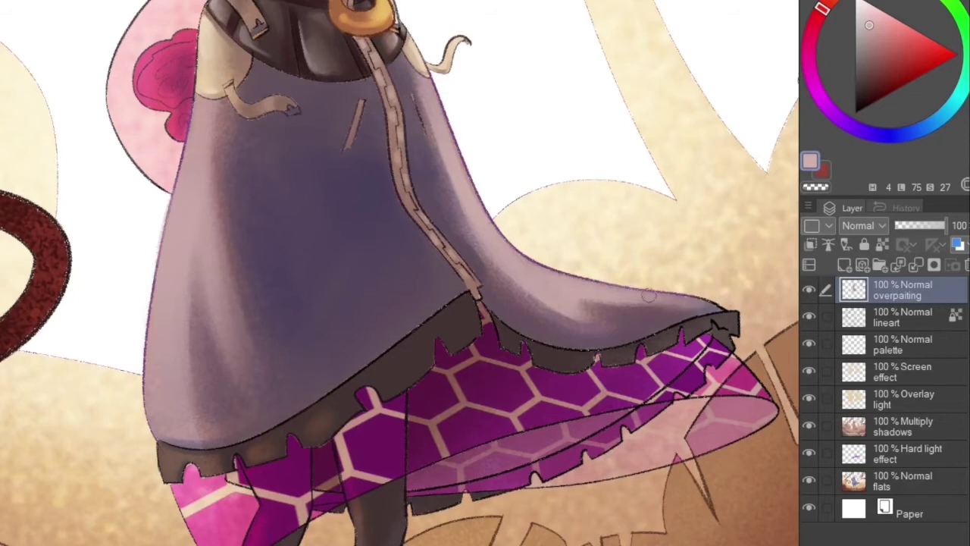
{"action": "scroll", "coordinate": [595, 265], "scroll_direction": "down", "scroll_amount": 2}
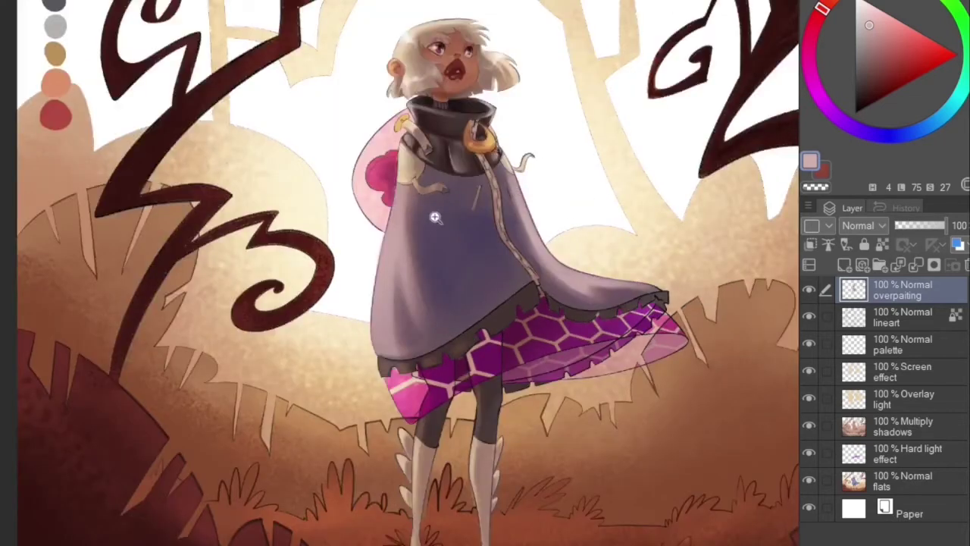
- Sample a muted violet from the cloak (H 263, L 30, S 17) and shade its lower left edge and folds
{"action": "scroll", "coordinate": [434, 217], "scroll_direction": "up", "scroll_amount": 1}
{"action": "left_click", "coordinate": [431, 254], "text": "alt"}
{"action": "mouse_move", "coordinate": [349, 415]}
{"action": "left_mouse_down"}
{"action": "mouse_move", "coordinate": [407, 410]}
{"action": "mouse_move", "coordinate": [347, 423]}
{"action": "left_mouse_up"}
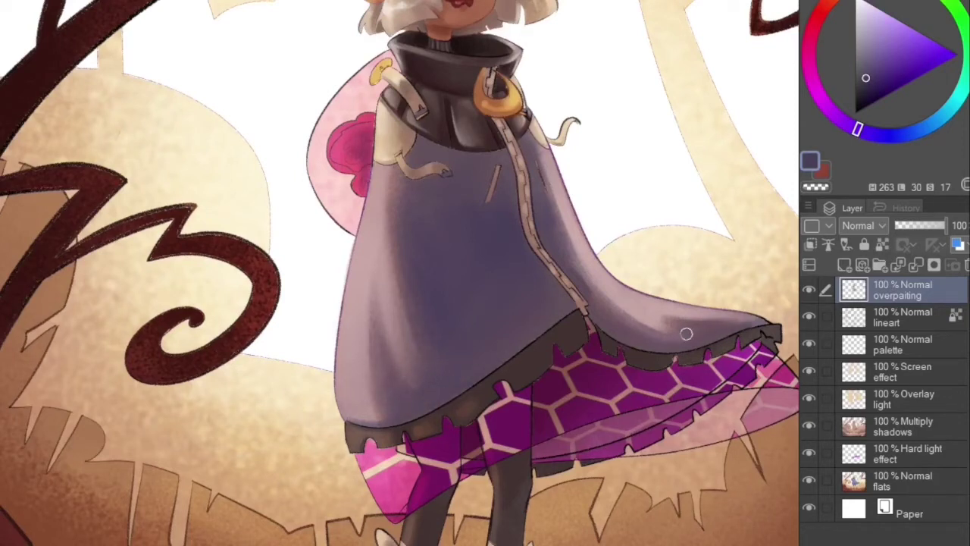
{"action": "scroll", "coordinate": [453, 248], "scroll_direction": "down", "scroll_amount": 4}
{"action": "scroll", "coordinate": [465, 232], "scroll_direction": "up", "scroll_amount": 3}
{"action": "scroll", "coordinate": [328, 307], "scroll_direction": "up", "scroll_amount": 1}
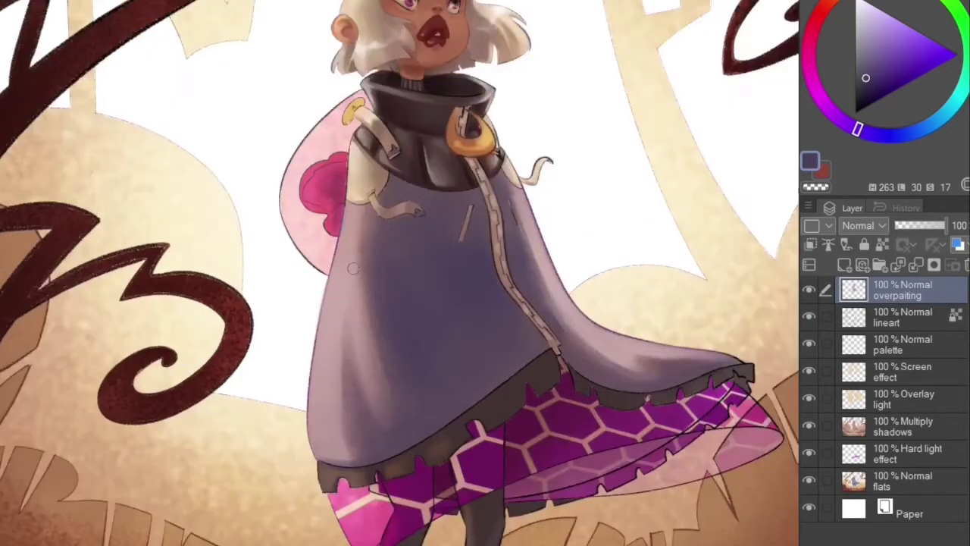
{"action": "scroll", "coordinate": [344, 194], "scroll_direction": "up", "scroll_amount": 2}
{"action": "scroll", "coordinate": [352, 191], "scroll_direction": "down", "scroll_amount": 2}
- Recolour the cloak's left outline violet (H 263, L 31, S 28) on the lineart layer and return to the overpaiting layer for clean-up
{"action": "left_click", "coordinate": [902, 317]}
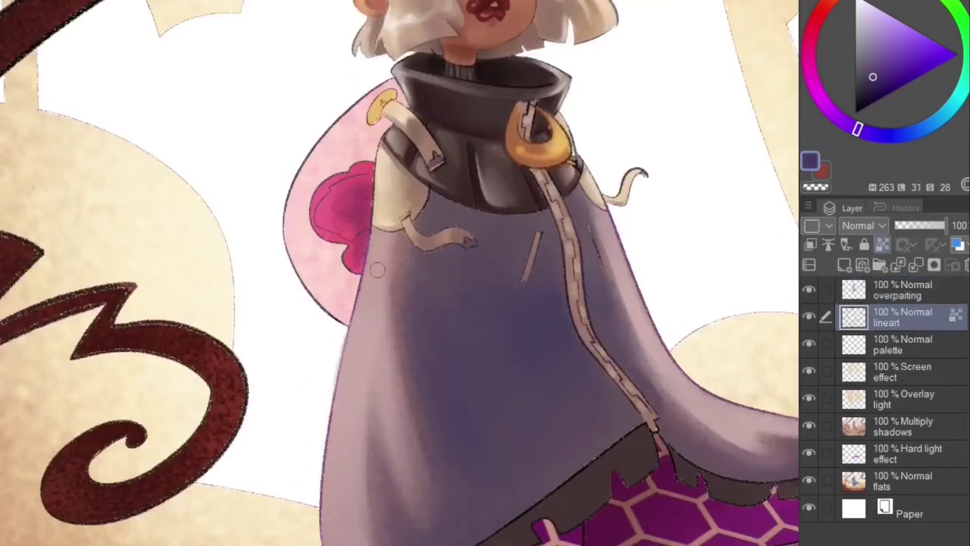
{"action": "scroll", "coordinate": [338, 355], "scroll_direction": "down", "scroll_amount": 4}
{"action": "scroll", "coordinate": [326, 409], "scroll_direction": "up", "scroll_amount": 5}
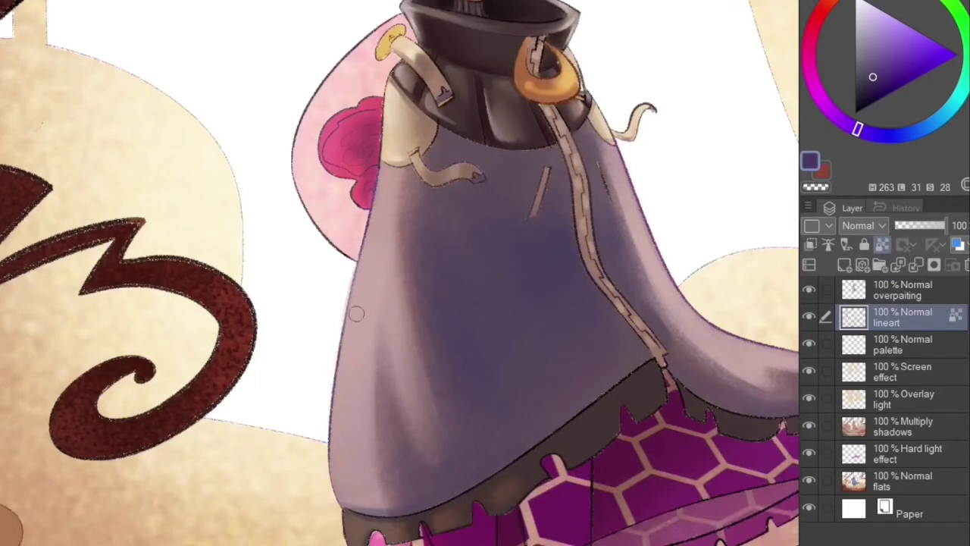
{"action": "key", "text": "alt+bracketright"}
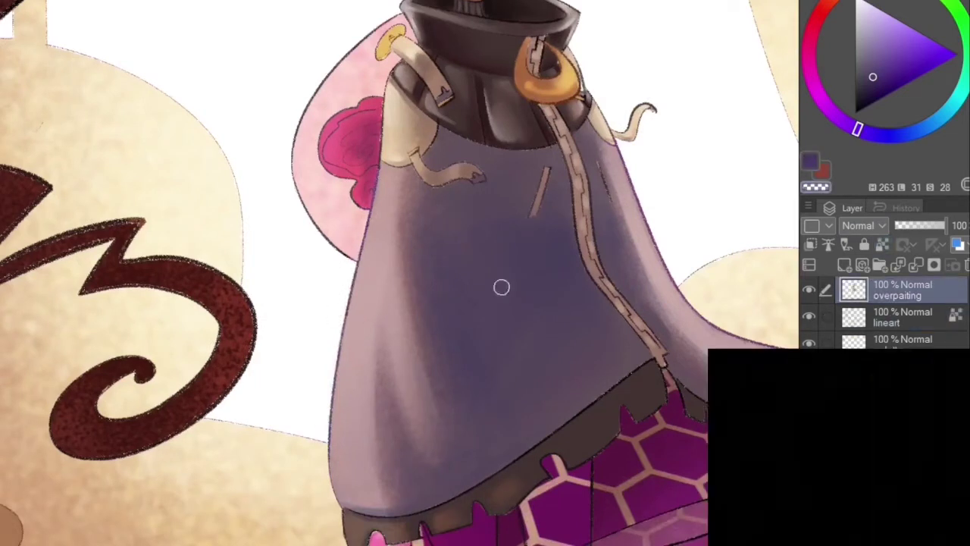
- Recolour the cloak's right outline violet on the lineart layer and clean the overpainting along that edge
{"action": "left_click", "coordinate": [905, 318]}
{"action": "scroll", "coordinate": [415, 273], "scroll_direction": "down", "scroll_amount": 4}
{"action": "scroll", "coordinate": [475, 240], "scroll_direction": "up", "scroll_amount": 4}
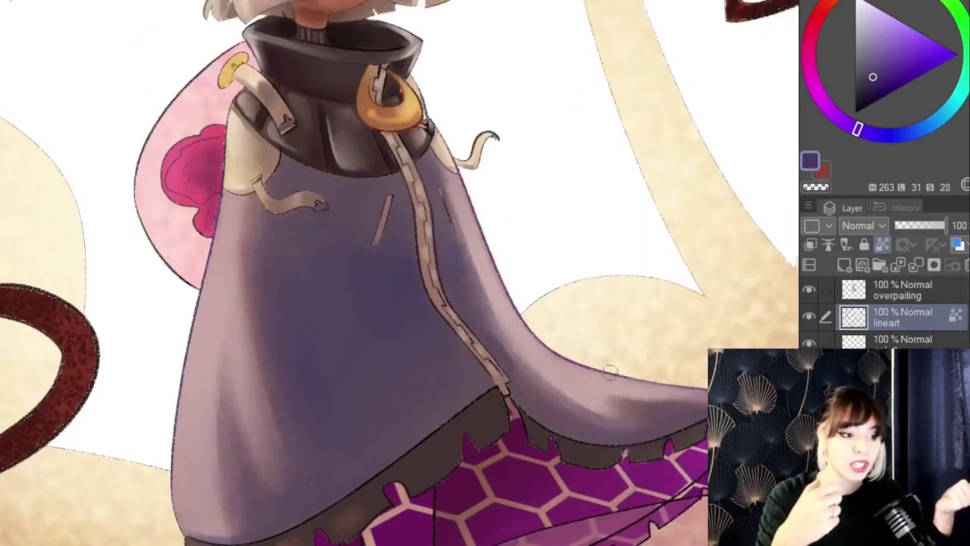
{"action": "key", "text": "alt+bracketright"}
{"action": "key", "text": "c"}
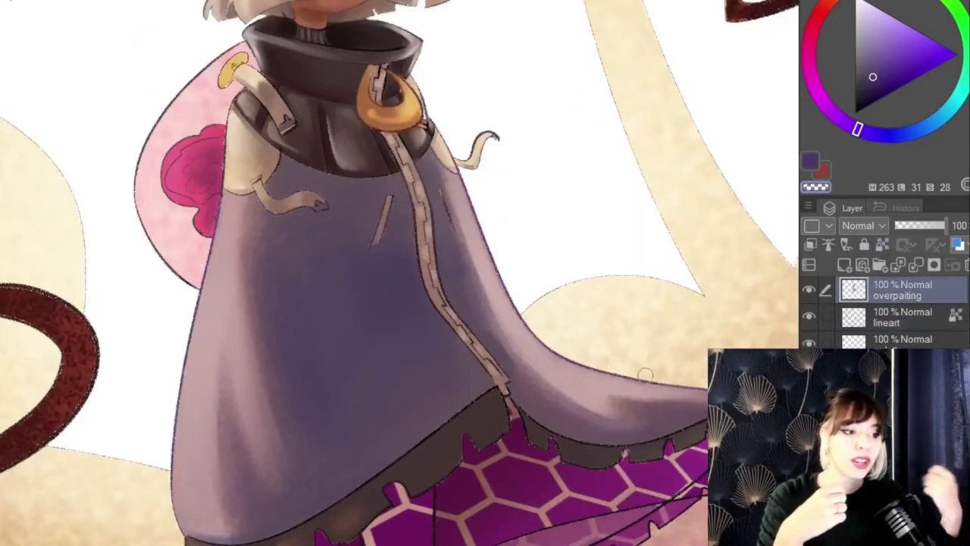
{"action": "key", "text": "alt+bracketleft"}
{"action": "key", "text": "c"}
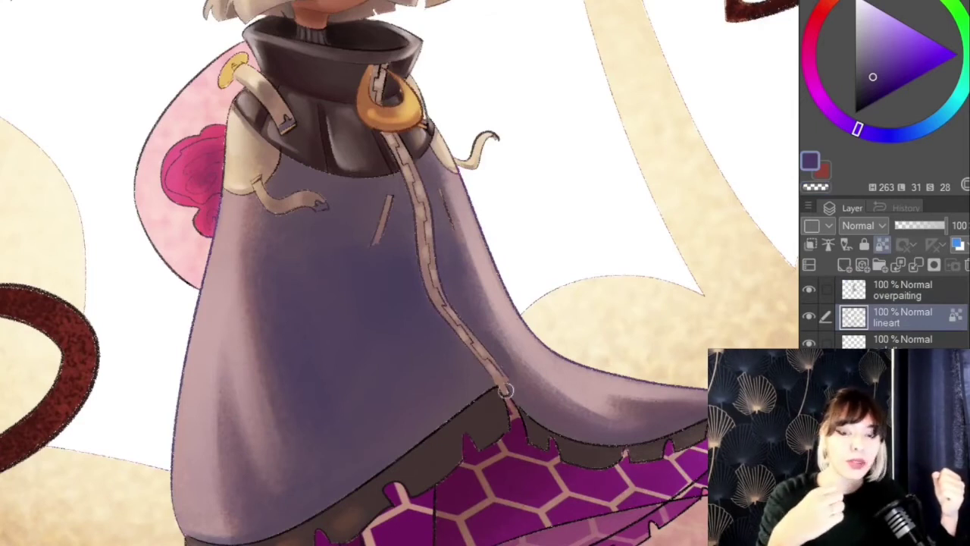
- Recolour the central strap's line art violet, including the section inside the golden clasp
{"action": "scroll", "coordinate": [408, 141], "scroll_direction": "up", "scroll_amount": 5}
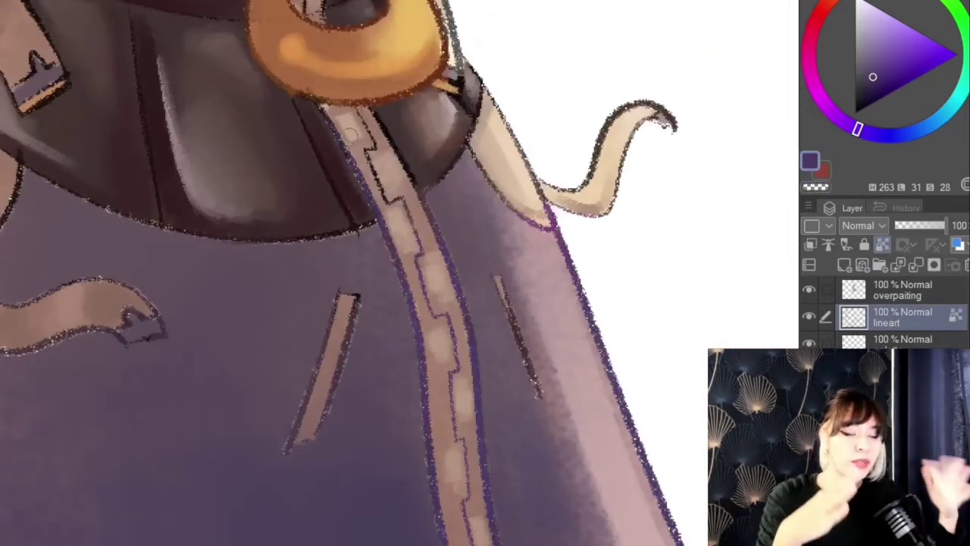
{"action": "scroll", "coordinate": [388, 138], "scroll_direction": "down", "scroll_amount": 6}
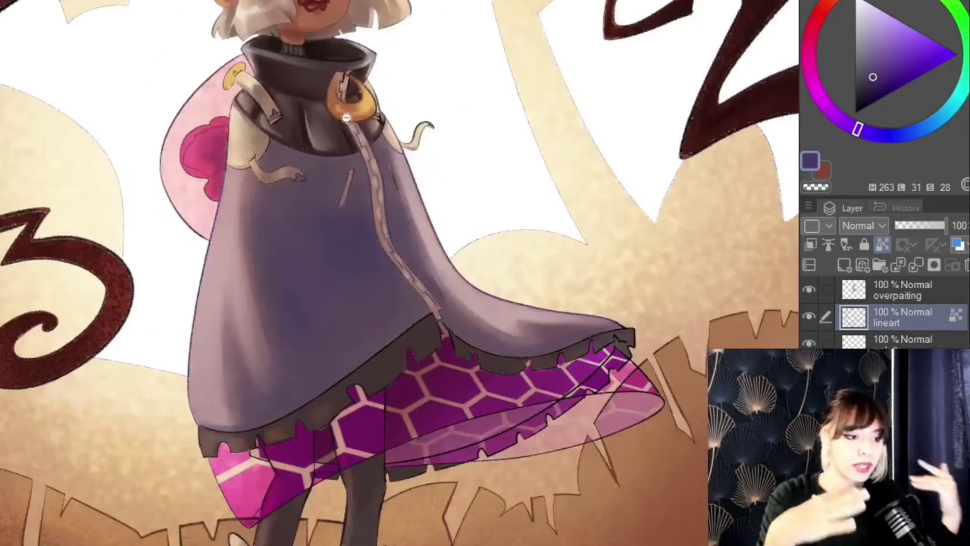
{"action": "scroll", "coordinate": [344, 120], "scroll_direction": "up", "scroll_amount": 5}
{"action": "left_click_drag", "start_coordinate": [344, 256], "coordinate": [351, 185]}
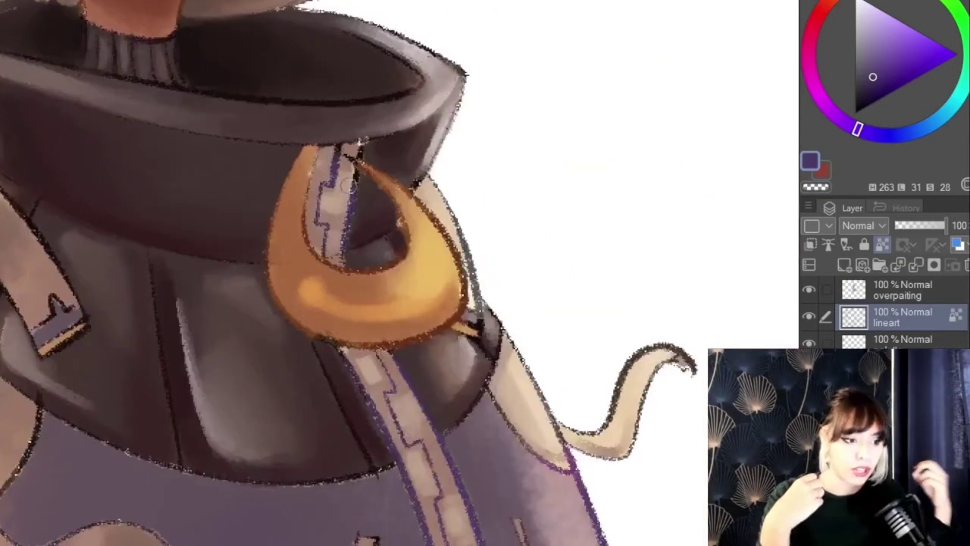
{"action": "scroll", "coordinate": [342, 151], "scroll_direction": "down", "scroll_amount": 8}
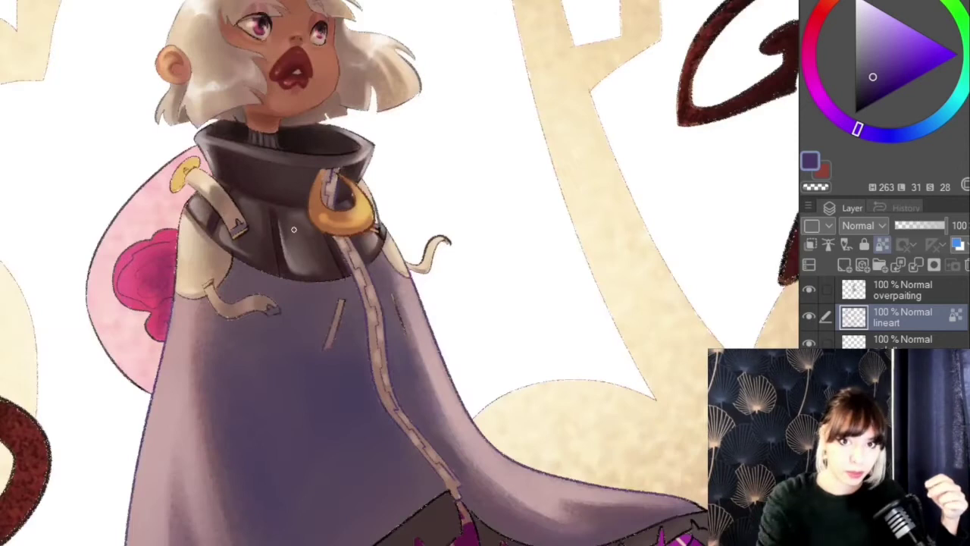
- On the overpaiting layer, lighten the clasp's sampled orange to a pale cream (H 30, L 92, S 100) and paint highlights on the clasp
{"action": "scroll", "coordinate": [300, 220], "scroll_direction": "up", "scroll_amount": 6}
{"action": "left_click", "coordinate": [894, 293]}
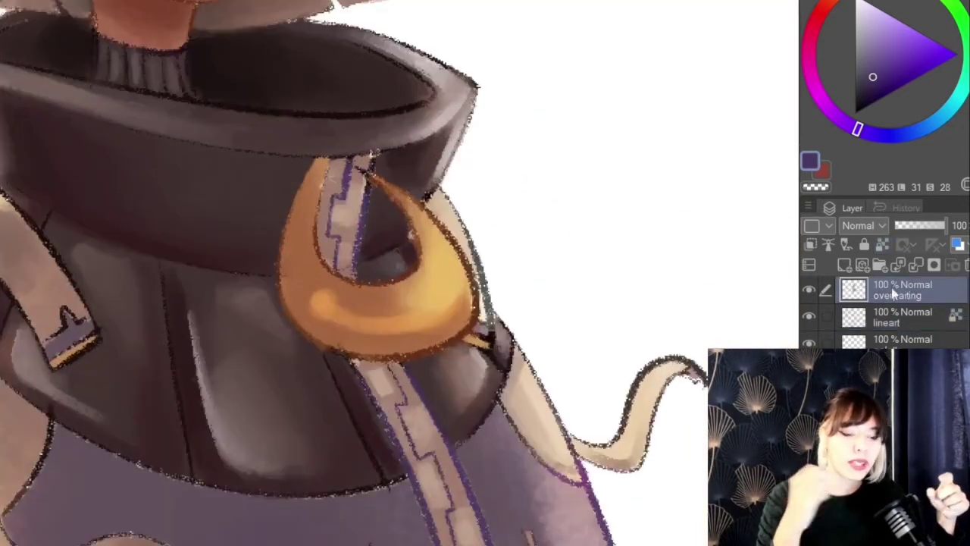
{"action": "left_click", "coordinate": [329, 296], "text": "alt"}
{"action": "left_click", "coordinate": [896, 21]}
{"action": "left_click_drag", "start_coordinate": [318, 298], "coordinate": [328, 309]}
{"action": "left_click_drag", "start_coordinate": [319, 305], "coordinate": [366, 315]}
{"action": "mouse_move", "coordinate": [443, 275]}
{"action": "left_mouse_down"}
{"action": "mouse_move", "coordinate": [446, 257]}
{"action": "mouse_move", "coordinate": [440, 312]}
{"action": "left_mouse_up"}
{"action": "left_click", "coordinate": [872, 6]}
{"action": "mouse_move", "coordinate": [431, 240]}
{"action": "left_mouse_down"}
{"action": "mouse_move", "coordinate": [450, 264]}
{"action": "mouse_move", "coordinate": [423, 217]}
{"action": "mouse_move", "coordinate": [431, 304]}
{"action": "left_mouse_up"}
- Refine the golden clasp's highlights by erasing their edges and repainting the lower right reflection in pale cream
{"action": "key", "text": "c"}
{"action": "left_click_drag", "start_coordinate": [421, 217], "coordinate": [440, 248]}
{"action": "key", "text": "c"}
{"action": "key", "text": "c"}
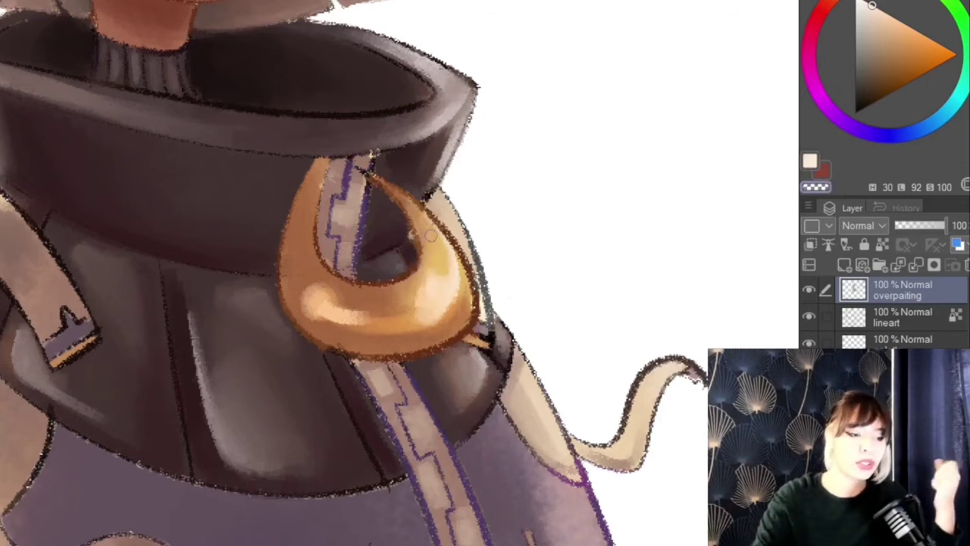
{"action": "key", "text": "c"}
{"action": "mouse_move", "coordinate": [407, 306]}
{"action": "left_mouse_down"}
{"action": "mouse_move", "coordinate": [435, 319]}
{"action": "mouse_move", "coordinate": [450, 286]}
{"action": "left_mouse_up"}
{"action": "key", "text": "c"}
{"action": "left_click_drag", "start_coordinate": [389, 250], "coordinate": [429, 286]}
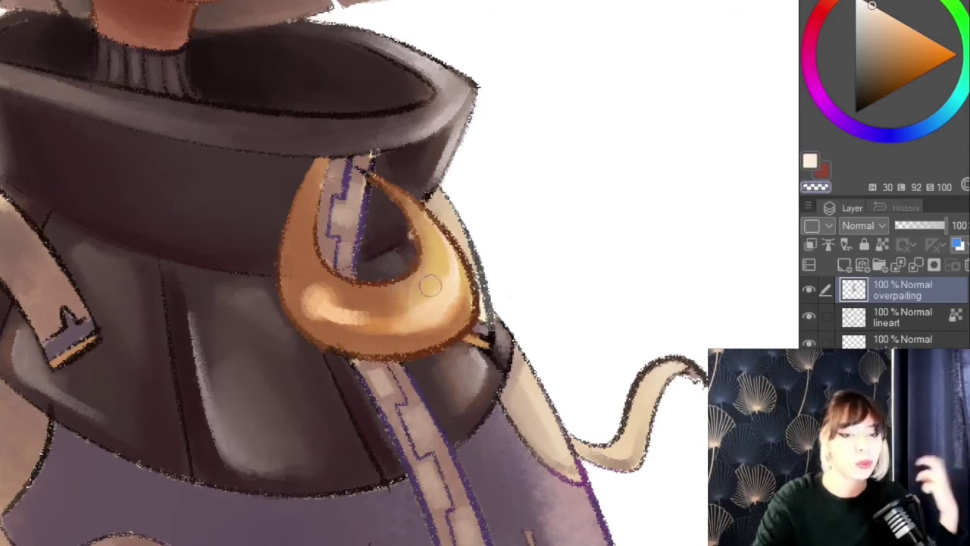
{"action": "key", "text": "c"}
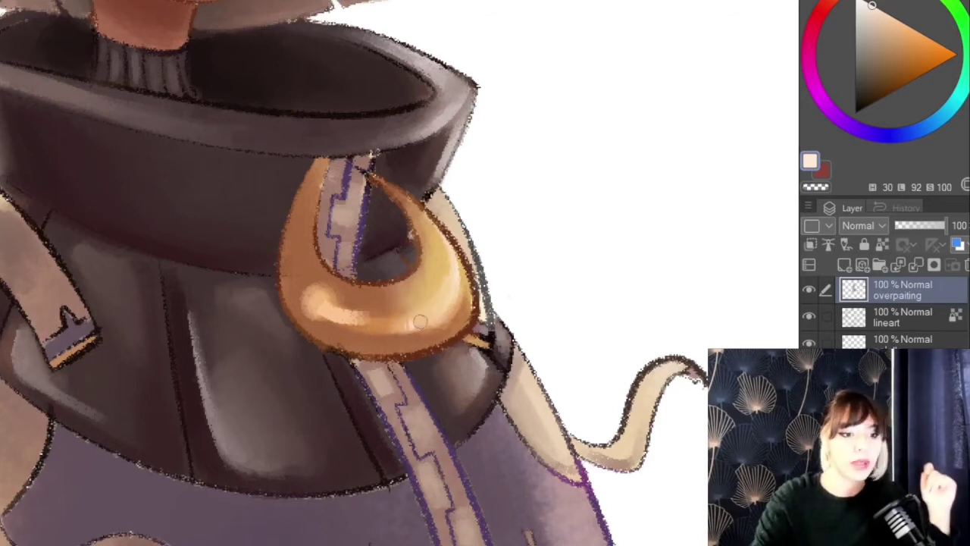
{"action": "left_click_drag", "start_coordinate": [417, 324], "coordinate": [442, 295]}
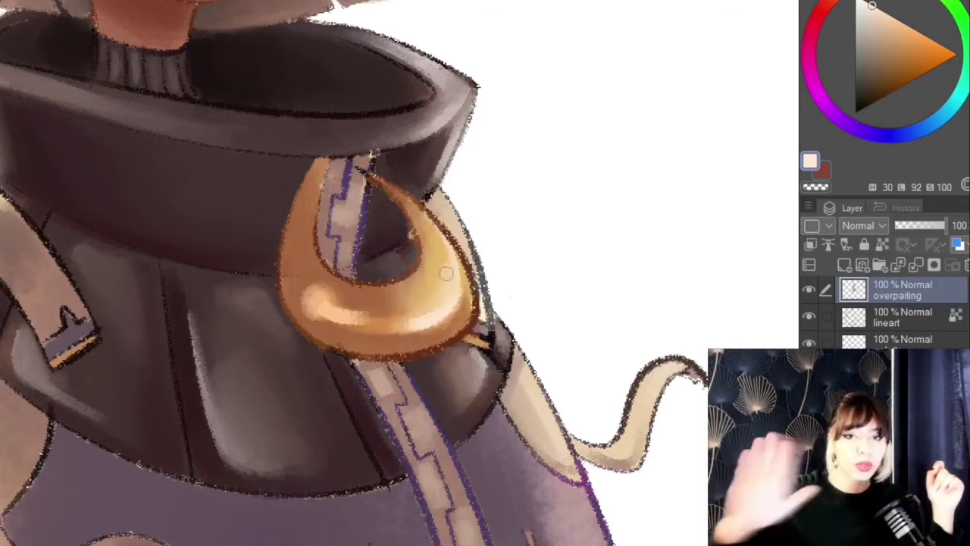
- Sample the clasp's orange, darken it to brown (H 23, L 33, S 51), and shade the clasp's lower rim and inner curve
{"action": "left_click", "coordinate": [333, 333], "text": "alt"}
{"action": "left_click", "coordinate": [890, 74]}
{"action": "mouse_move", "coordinate": [320, 330]}
{"action": "left_mouse_down"}
{"action": "mouse_move", "coordinate": [382, 347]}
{"action": "mouse_move", "coordinate": [435, 323]}
{"action": "mouse_move", "coordinate": [457, 299]}
{"action": "left_mouse_up"}
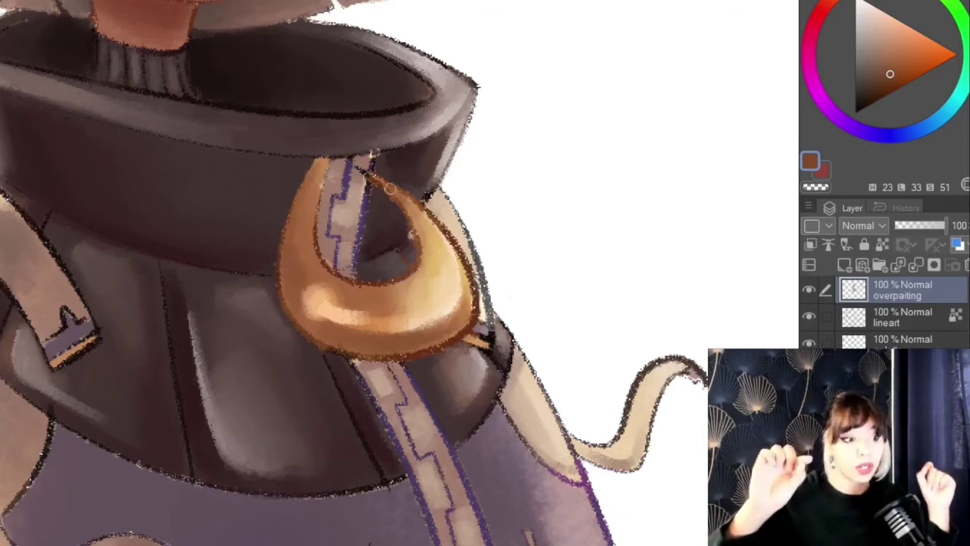
{"action": "left_click_drag", "start_coordinate": [388, 188], "coordinate": [419, 261]}
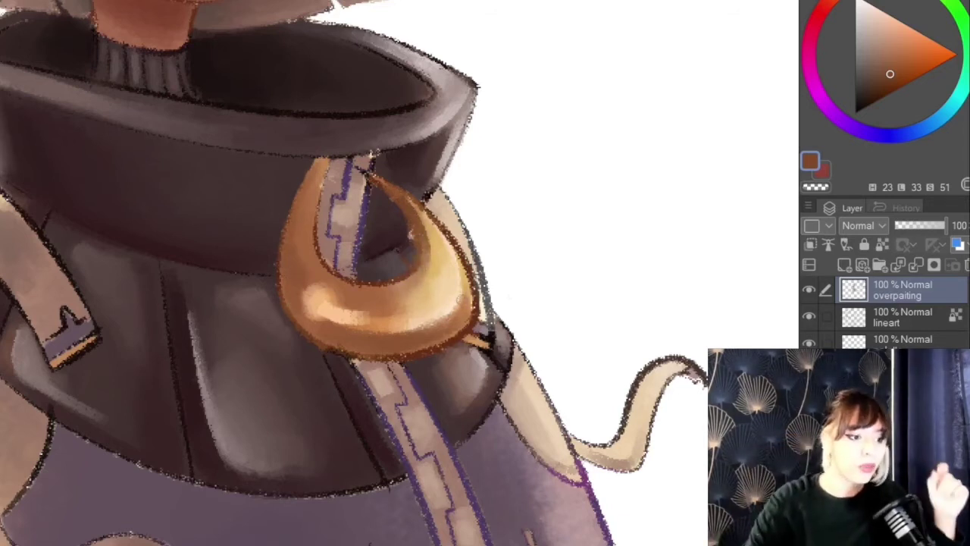
{"action": "scroll", "coordinate": [424, 295], "scroll_direction": "down", "scroll_amount": 4}
{"action": "scroll", "coordinate": [273, 261], "scroll_direction": "up", "scroll_amount": 3}
{"action": "scroll", "coordinate": [193, 235], "scroll_direction": "up", "scroll_amount": 2}
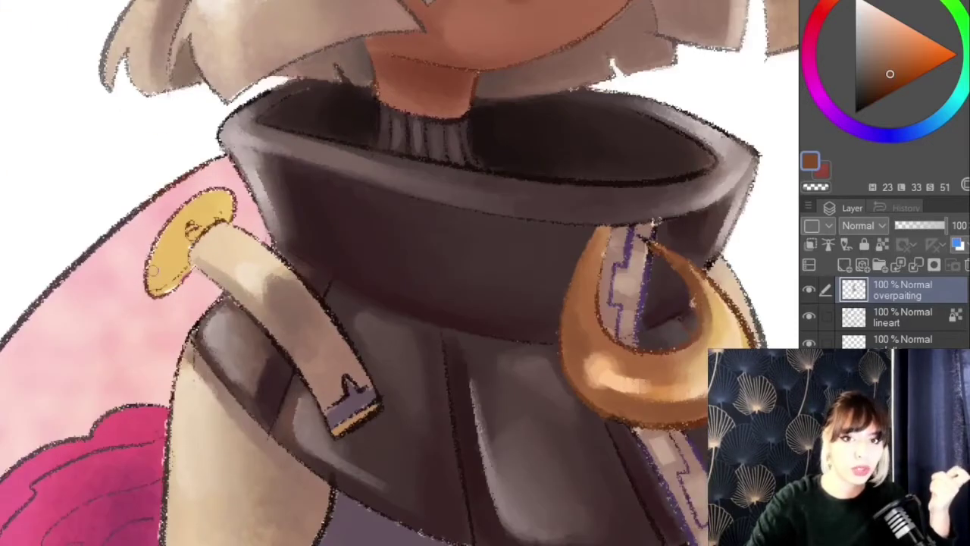
- Shade the round gold button's lower edge in brown, and paint pale cream highlights on it from its lightened yellow (H 40, L 88, S 100)
{"action": "left_click_drag", "start_coordinate": [154, 293], "coordinate": [189, 266]}
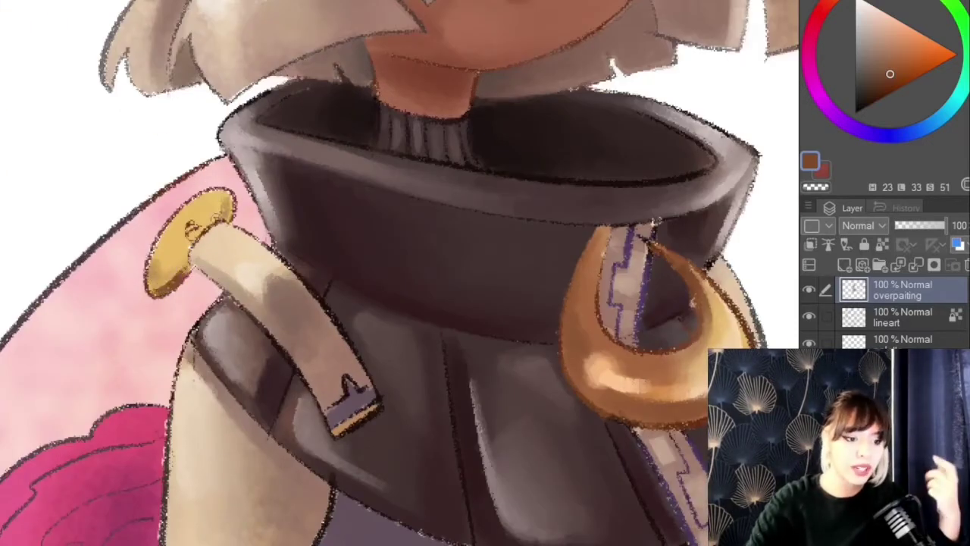
{"action": "left_click", "coordinate": [193, 209], "text": "alt"}
{"action": "left_click", "coordinate": [880, 10]}
{"action": "mouse_move", "coordinate": [171, 253]}
{"action": "left_mouse_down"}
{"action": "mouse_move", "coordinate": [185, 215]}
{"action": "mouse_move", "coordinate": [162, 248]}
{"action": "left_mouse_up"}
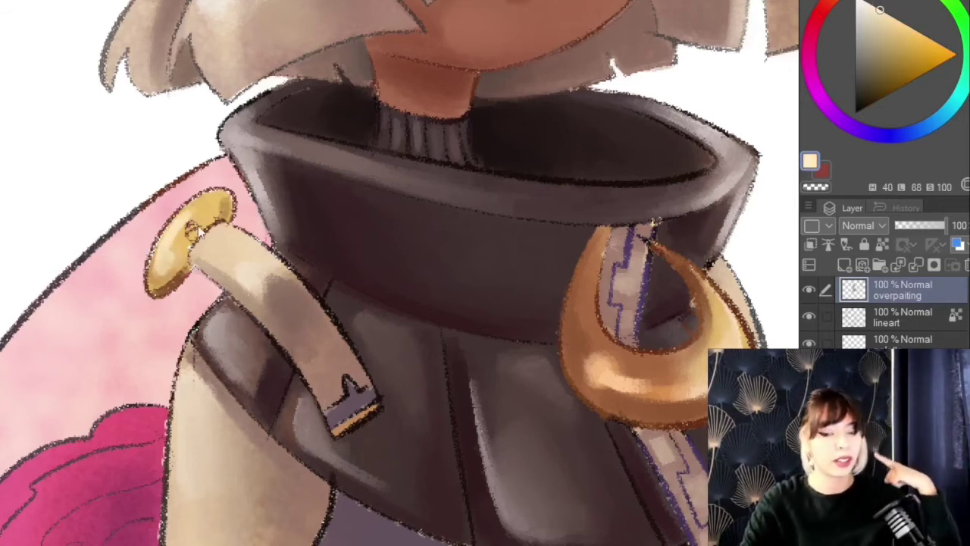
- Sample the magenta of the flower in the pink bubble, darken it to H 344, L 33, S 45, and shade the lower petals
{"action": "scroll", "coordinate": [172, 208], "scroll_direction": "down", "scroll_amount": 5}
{"action": "scroll", "coordinate": [96, 362], "scroll_direction": "down", "scroll_amount": 5}
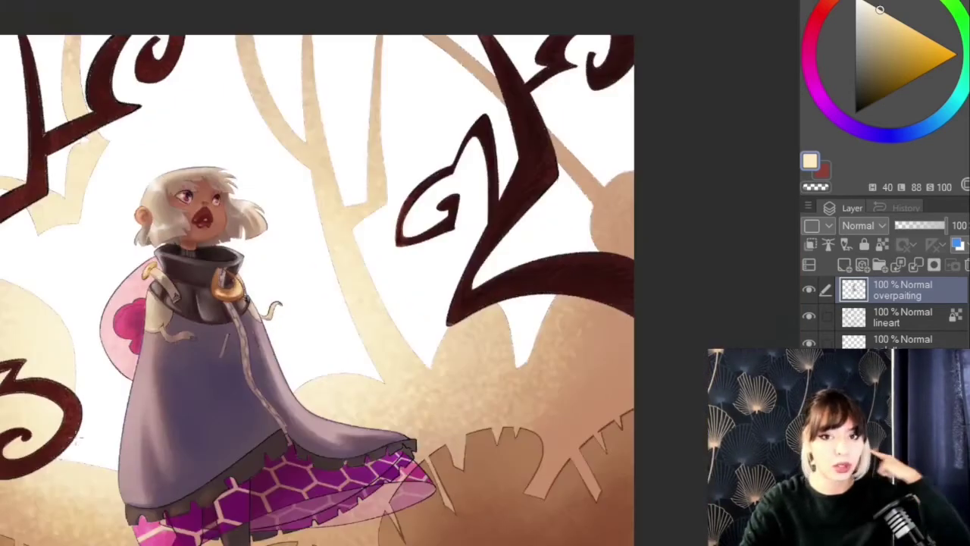
{"action": "scroll", "coordinate": [122, 326], "scroll_direction": "up", "scroll_amount": 2}
{"action": "scroll", "coordinate": [177, 249], "scroll_direction": "up", "scroll_amount": 4}
{"action": "scroll", "coordinate": [175, 248], "scroll_direction": "up", "scroll_amount": 4}
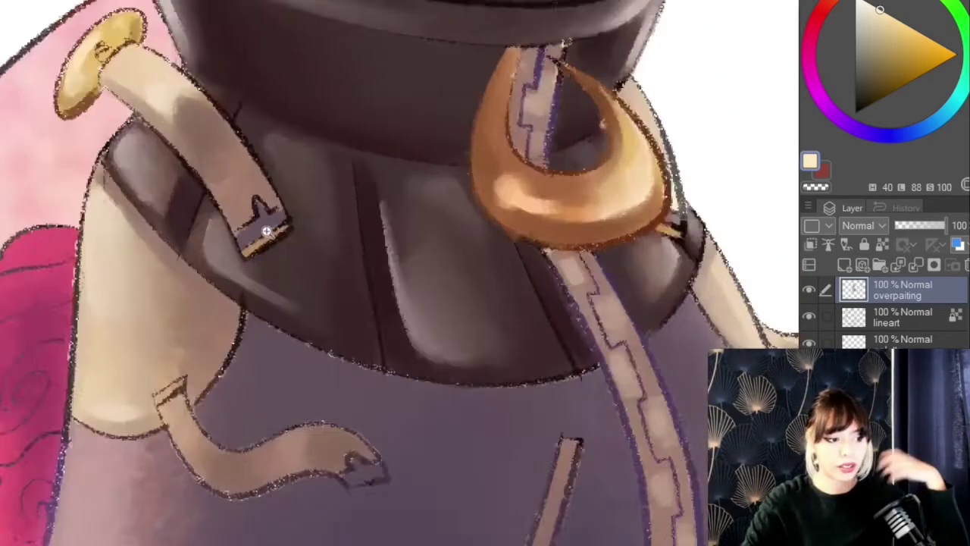
{"action": "scroll", "coordinate": [257, 262], "scroll_direction": "down", "scroll_amount": 6}
{"action": "scroll", "coordinate": [253, 222], "scroll_direction": "down", "scroll_amount": 4}
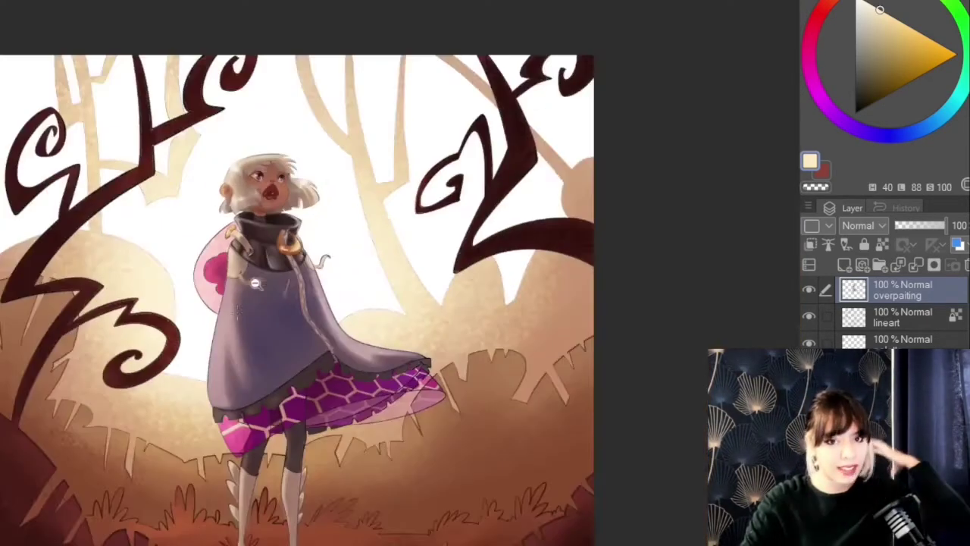
{"action": "scroll", "coordinate": [253, 281], "scroll_direction": "up", "scroll_amount": 7}
{"action": "left_click", "coordinate": [366, 217], "text": "alt"}
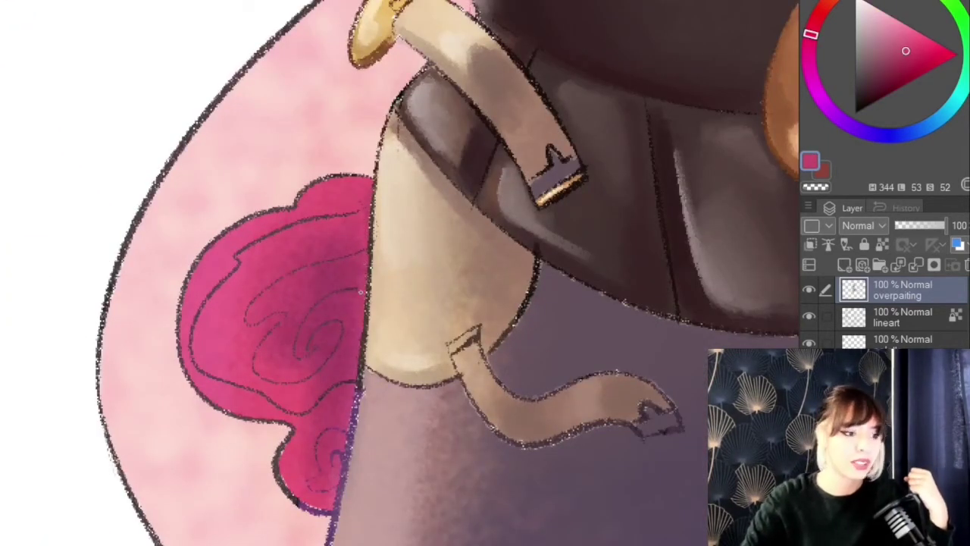
{"action": "left_click_drag", "start_coordinate": [290, 463], "coordinate": [297, 465]}
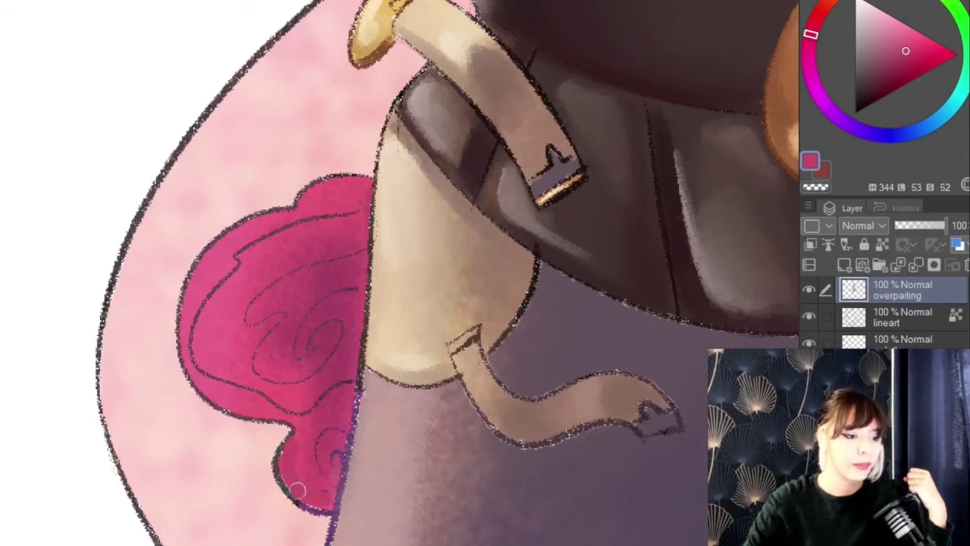
{"action": "left_click_drag", "start_coordinate": [227, 392], "coordinate": [275, 406]}
{"action": "left_click_drag", "start_coordinate": [349, 392], "coordinate": [327, 401]}
{"action": "left_click", "coordinate": [886, 74]}
{"action": "key", "text": "c"}
{"action": "key", "text": "c"}
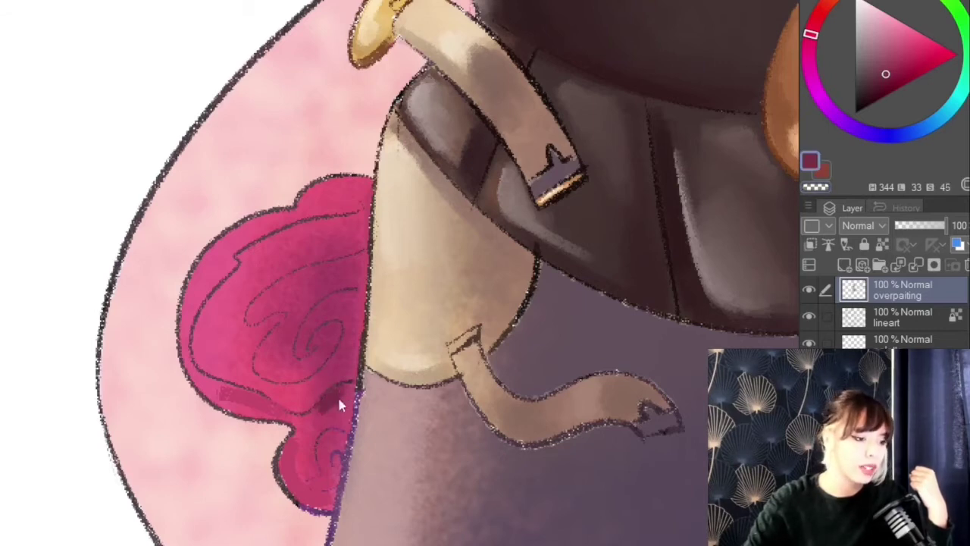
- Shade the inner swirls and central folds of the flower in the dark magenta
{"action": "left_click_drag", "start_coordinate": [327, 339], "coordinate": [319, 329]}
{"action": "left_click_drag", "start_coordinate": [271, 372], "coordinate": [302, 375]}
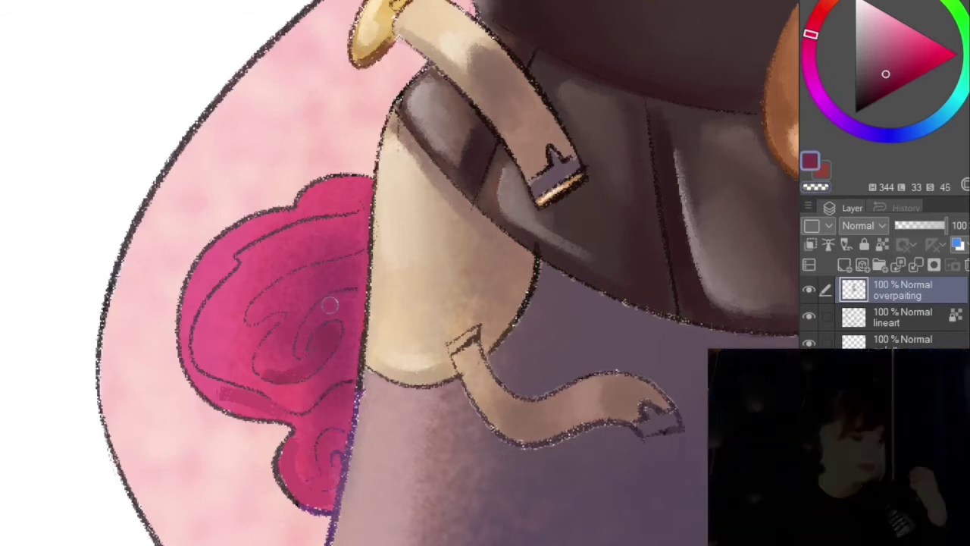
{"action": "left_click_drag", "start_coordinate": [353, 291], "coordinate": [321, 307]}
{"action": "left_click_drag", "start_coordinate": [262, 303], "coordinate": [251, 318]}
{"action": "left_click_drag", "start_coordinate": [262, 299], "coordinate": [294, 277]}
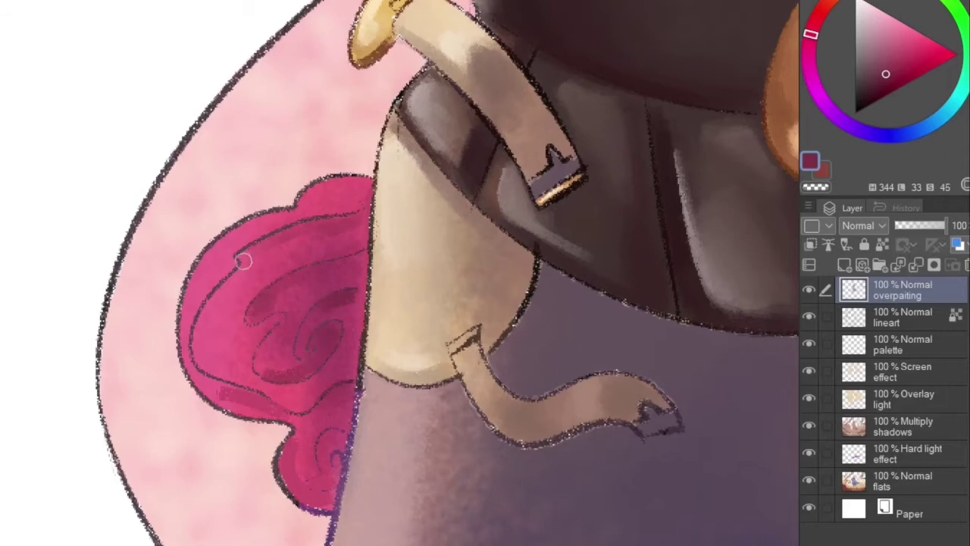
- Resample a dark magenta (H 342, L 36, S 46), shade the flower's remaining folds, and erase the excess shading on its lower outer petal
{"action": "left_click", "coordinate": [322, 402], "text": "alt"}
{"action": "left_click", "coordinate": [326, 400], "text": "alt"}
{"action": "left_click_drag", "start_coordinate": [324, 444], "coordinate": [325, 475]}
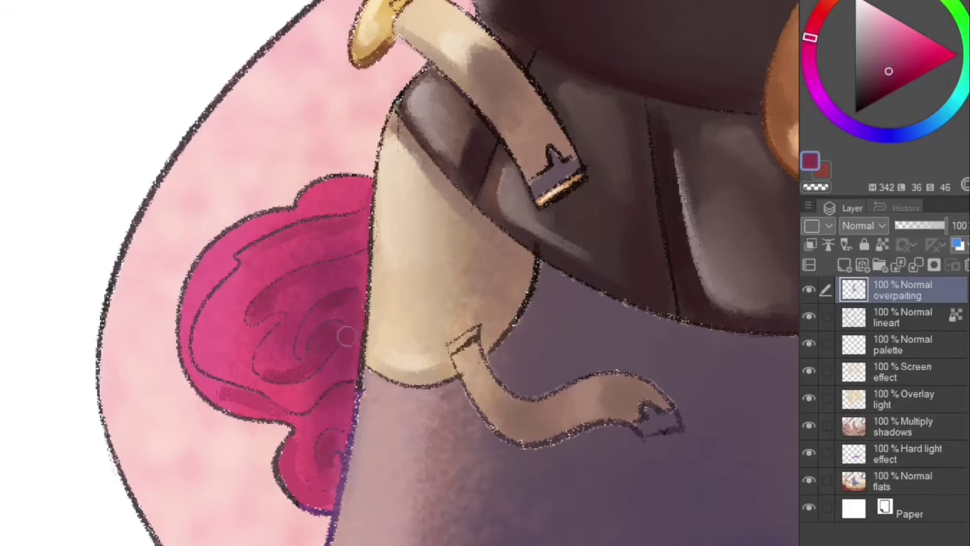
{"action": "left_click_drag", "start_coordinate": [349, 237], "coordinate": [320, 246]}
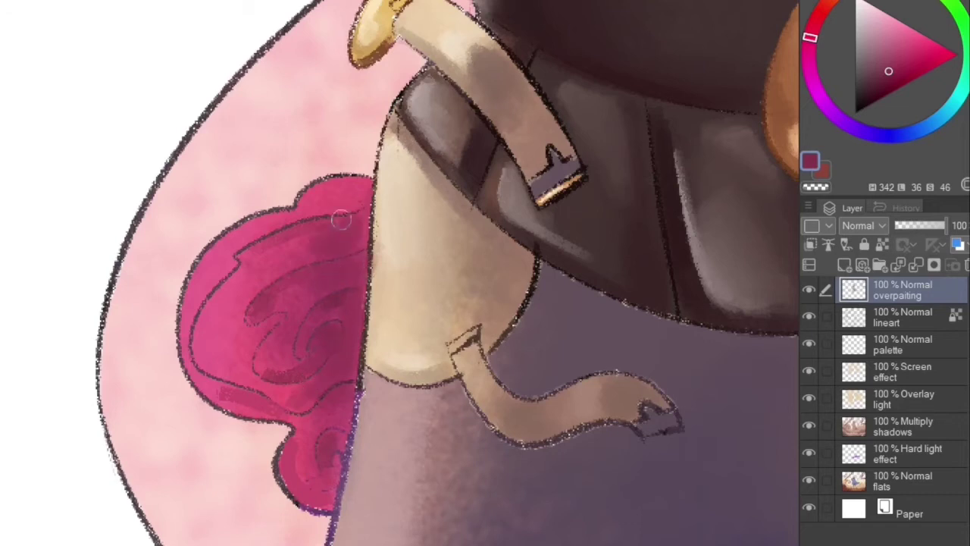
{"action": "key", "text": "c"}
{"action": "left_click_drag", "start_coordinate": [220, 393], "coordinate": [245, 391]}
{"action": "key", "text": "c"}
- Lighten the flower's sampled magenta to pink (H 346, L 77, S 83) and paint highlights on the upper, outer and lower petals
{"action": "mouse_move", "coordinate": [302, 303]}
{"action": "left_mouse_down"}
{"action": "mouse_move", "coordinate": [303, 404]}
{"action": "mouse_move", "coordinate": [286, 486]}
{"action": "mouse_move", "coordinate": [325, 129]}
{"action": "left_mouse_up"}
{"action": "left_click", "coordinate": [323, 152], "text": "alt"}
{"action": "left_click", "coordinate": [894, 25]}
{"action": "left_click_drag", "start_coordinate": [895, 24], "coordinate": [895, 23]}
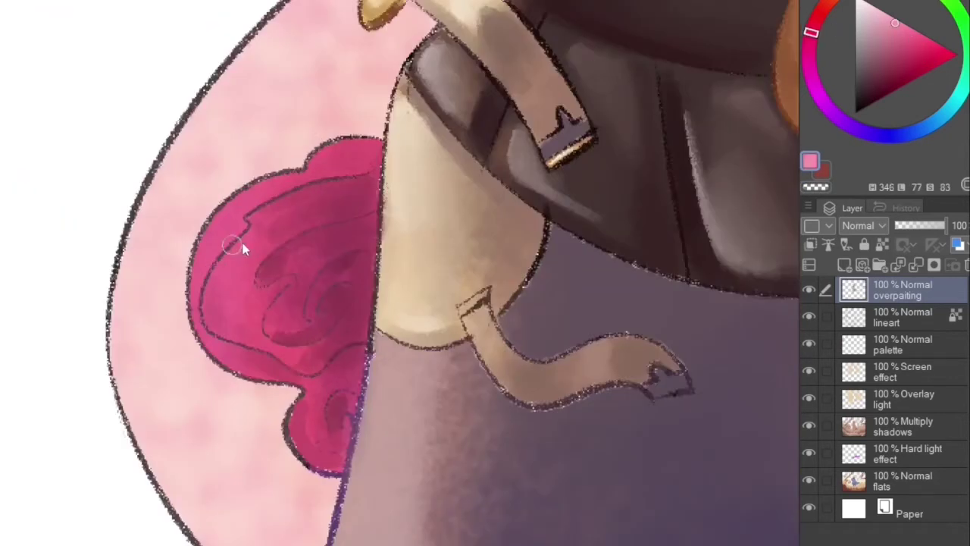
{"action": "mouse_move", "coordinate": [223, 227]}
{"action": "left_mouse_down"}
{"action": "mouse_move", "coordinate": [326, 168]}
{"action": "mouse_move", "coordinate": [326, 155]}
{"action": "mouse_move", "coordinate": [364, 145]}
{"action": "left_mouse_up"}
{"action": "mouse_move", "coordinate": [286, 232]}
{"action": "left_mouse_down"}
{"action": "mouse_move", "coordinate": [312, 200]}
{"action": "mouse_move", "coordinate": [280, 218]}
{"action": "mouse_move", "coordinate": [349, 188]}
{"action": "left_mouse_up"}
{"action": "left_click_drag", "start_coordinate": [232, 280], "coordinate": [233, 309]}
{"action": "mouse_move", "coordinate": [289, 352]}
{"action": "left_mouse_down"}
{"action": "mouse_move", "coordinate": [322, 356]}
{"action": "mouse_move", "coordinate": [299, 354]}
{"action": "mouse_move", "coordinate": [325, 439]}
{"action": "left_mouse_up"}
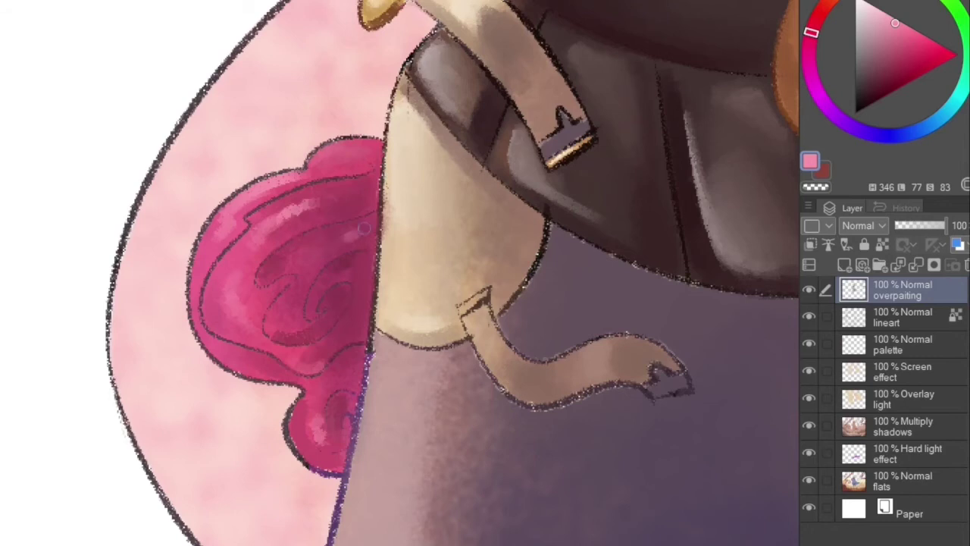
- Lighten the bubble's sampled pink to H 359, L 94, S 95 and paint broad glossy reflections over the bubble and flower
{"action": "scroll", "coordinate": [363, 228], "scroll_direction": "down", "scroll_amount": 5}
{"action": "scroll", "coordinate": [319, 134], "scroll_direction": "up", "scroll_amount": 3}
{"action": "left_click", "coordinate": [330, 153], "text": "alt"}
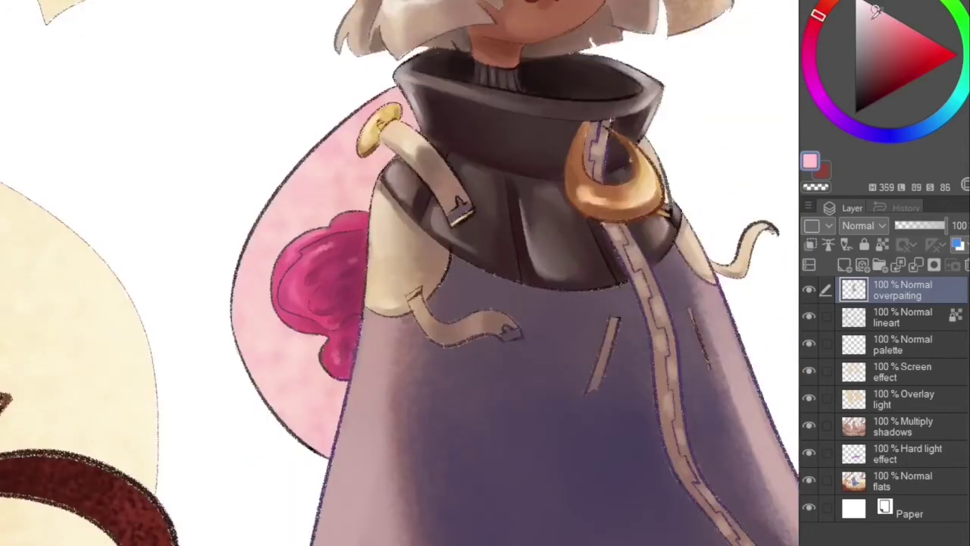
{"action": "mouse_move", "coordinate": [322, 157]}
{"action": "left_mouse_down"}
{"action": "mouse_move", "coordinate": [299, 260]}
{"action": "mouse_move", "coordinate": [316, 284]}
{"action": "mouse_move", "coordinate": [294, 227]}
{"action": "mouse_move", "coordinate": [309, 263]}
{"action": "mouse_move", "coordinate": [287, 236]}
{"action": "mouse_move", "coordinate": [314, 283]}
{"action": "left_mouse_up"}
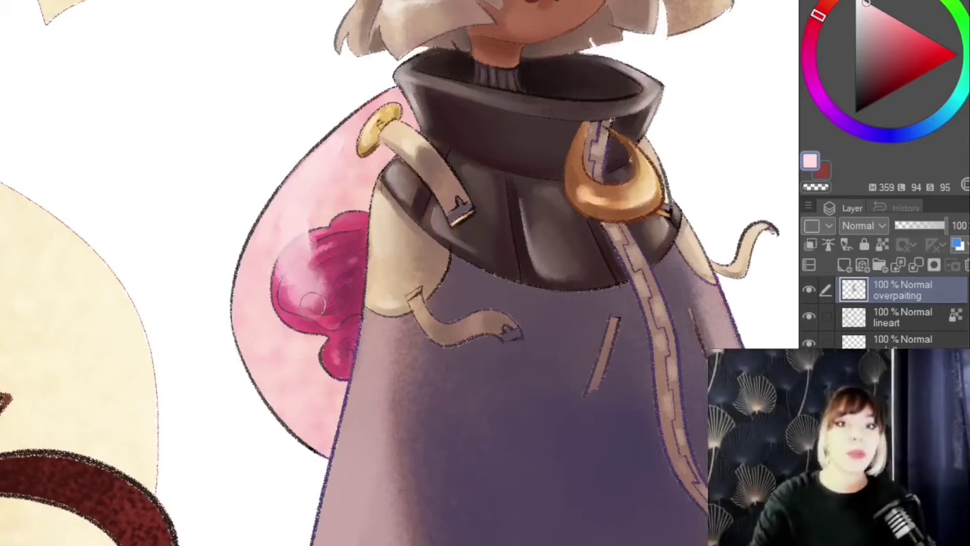
{"action": "scroll", "coordinate": [303, 167], "scroll_direction": "down", "scroll_amount": 3}
{"action": "scroll", "coordinate": [303, 201], "scroll_direction": "up", "scroll_amount": 3}
{"action": "scroll", "coordinate": [303, 202], "scroll_direction": "up", "scroll_amount": 3}
{"action": "left_click_drag", "start_coordinate": [324, 200], "coordinate": [340, 256]}
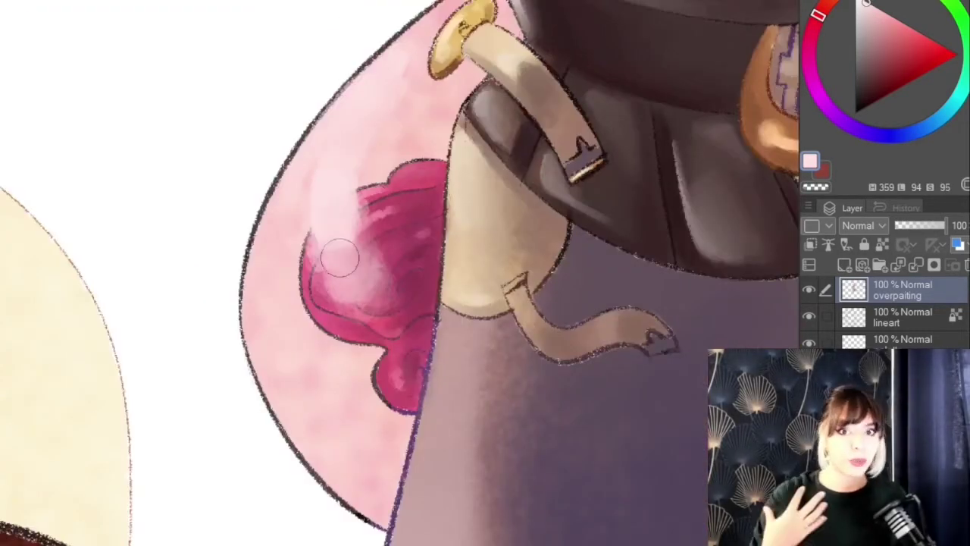
{"action": "scroll", "coordinate": [372, 296], "scroll_direction": "down", "scroll_amount": 2}
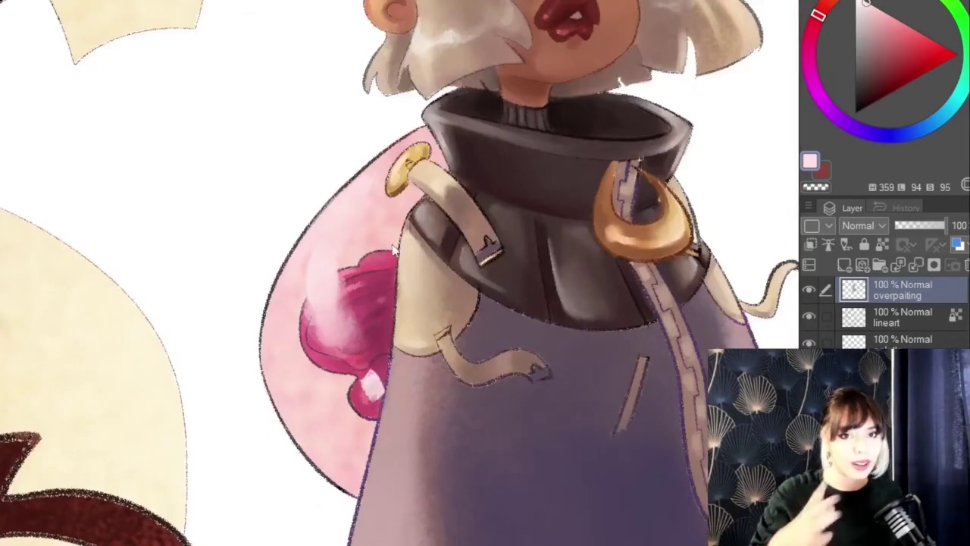
{"action": "mouse_move", "coordinate": [300, 402]}
{"action": "left_mouse_down"}
{"action": "mouse_move", "coordinate": [333, 451]}
{"action": "mouse_move", "coordinate": [312, 435]}
{"action": "mouse_move", "coordinate": [354, 483]}
{"action": "left_mouse_up"}
{"action": "scroll", "coordinate": [277, 282], "scroll_direction": "down", "scroll_amount": 5}
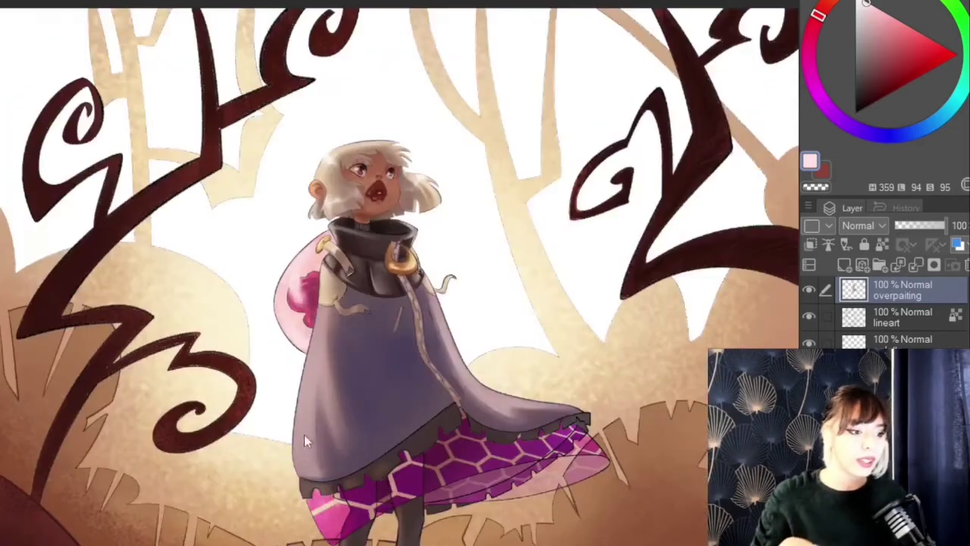
- Sample muted pinks from the bubble, paint its lower rim, and soften the flower's lower edges with pink (H 348, L 75, S 65)
{"action": "scroll", "coordinate": [292, 289], "scroll_direction": "up", "scroll_amount": 5}
{"action": "left_click", "coordinate": [340, 321], "text": "alt"}
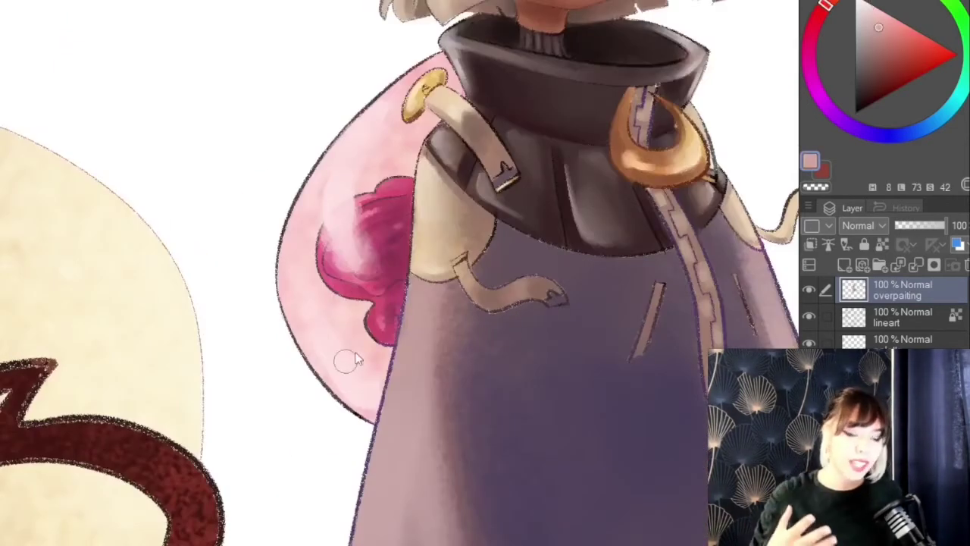
{"action": "mouse_move", "coordinate": [299, 331]}
{"action": "left_mouse_down"}
{"action": "mouse_move", "coordinate": [352, 403]}
{"action": "mouse_move", "coordinate": [325, 375]}
{"action": "left_mouse_up"}
{"action": "left_click", "coordinate": [294, 301], "text": "alt"}
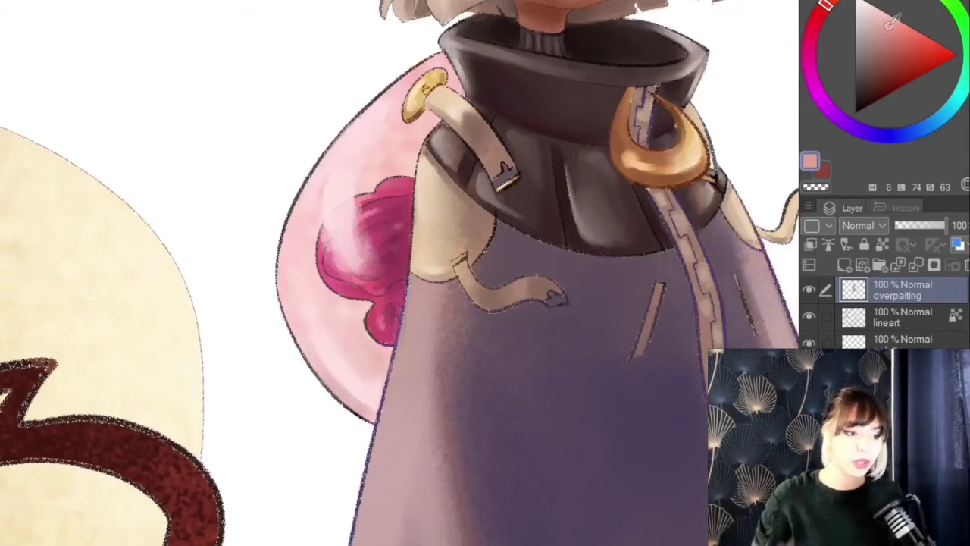
{"action": "mouse_move", "coordinate": [341, 339]}
{"action": "left_mouse_down"}
{"action": "mouse_move", "coordinate": [351, 369]}
{"action": "mouse_move", "coordinate": [338, 319]}
{"action": "mouse_move", "coordinate": [377, 350]}
{"action": "mouse_move", "coordinate": [364, 306]}
{"action": "left_mouse_up"}
{"action": "left_click_drag", "start_coordinate": [318, 272], "coordinate": [354, 305]}
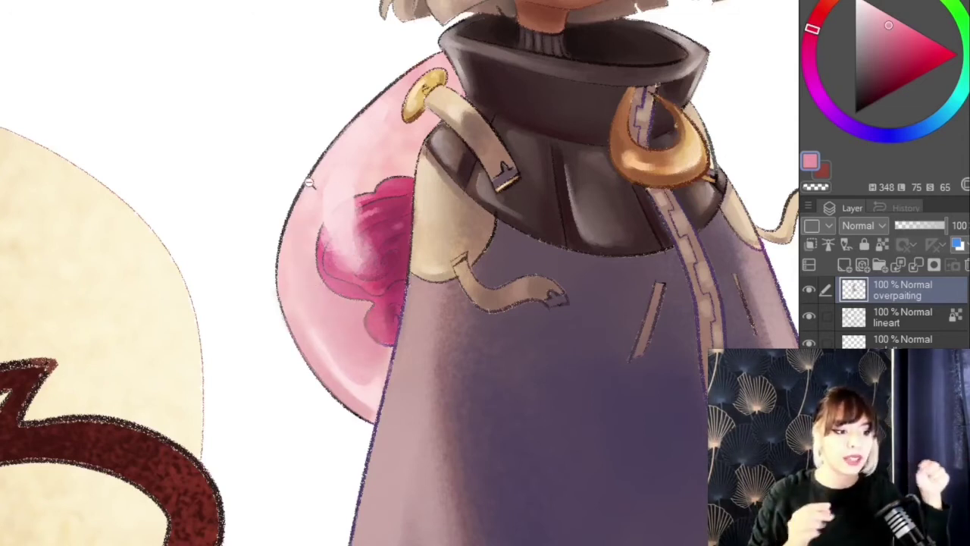
- Blend pink over the flower's upper edge and shade the lower part of the bubble in muted pink (H 348, L 59, S 38)
{"action": "scroll", "coordinate": [310, 184], "scroll_direction": "down", "scroll_amount": 2}
{"action": "scroll", "coordinate": [332, 145], "scroll_direction": "up", "scroll_amount": 3}
{"action": "mouse_move", "coordinate": [409, 191]}
{"action": "left_mouse_down"}
{"action": "mouse_move", "coordinate": [396, 225]}
{"action": "mouse_move", "coordinate": [396, 276]}
{"action": "mouse_move", "coordinate": [377, 205]}
{"action": "left_mouse_up"}
{"action": "scroll", "coordinate": [373, 171], "scroll_direction": "down", "scroll_amount": 4}
{"action": "scroll", "coordinate": [373, 169], "scroll_direction": "down", "scroll_amount": 2}
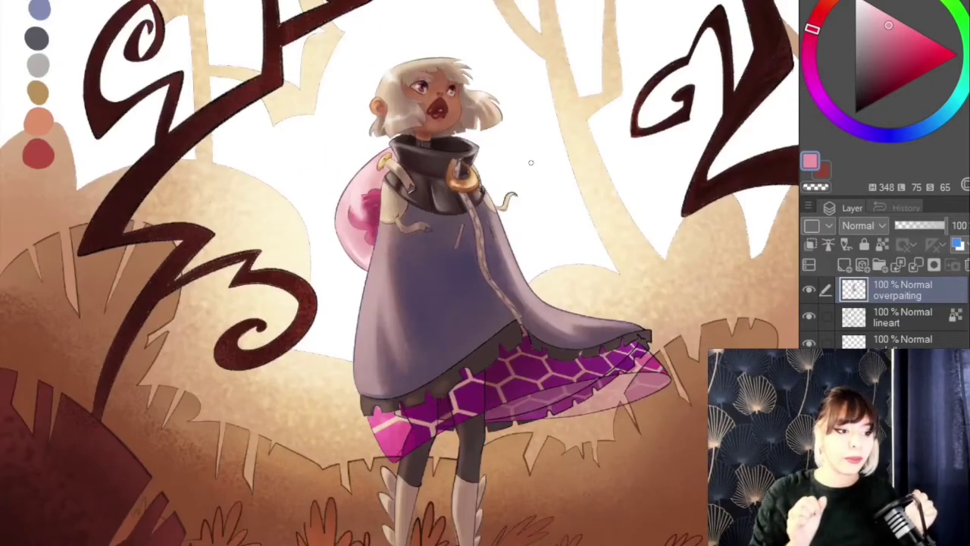
{"action": "scroll", "coordinate": [386, 193], "scroll_direction": "up", "scroll_amount": 3}
{"action": "scroll", "coordinate": [402, 300], "scroll_direction": "up", "scroll_amount": 2}
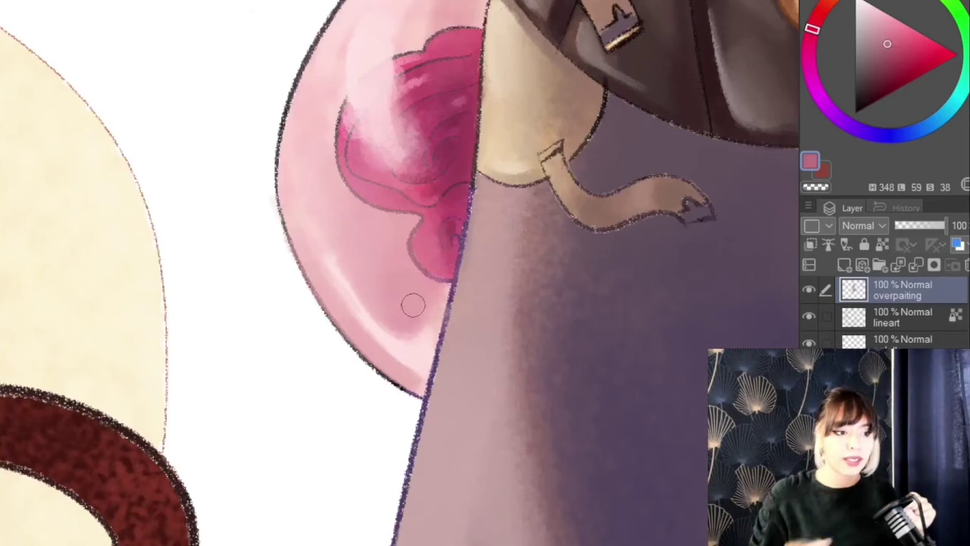
{"action": "scroll", "coordinate": [346, 281], "scroll_direction": "down", "scroll_amount": 3}
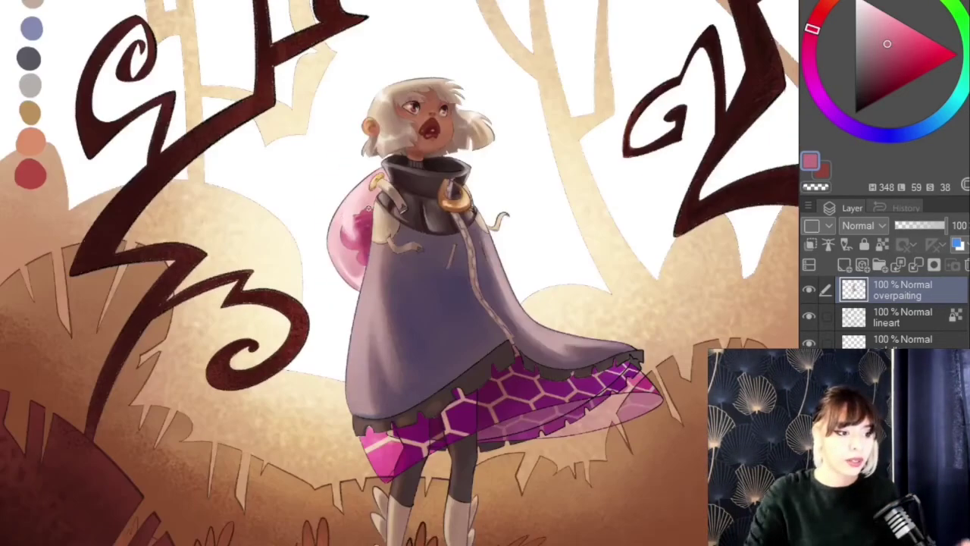
{"action": "scroll", "coordinate": [322, 237], "scroll_direction": "up", "scroll_amount": 5}
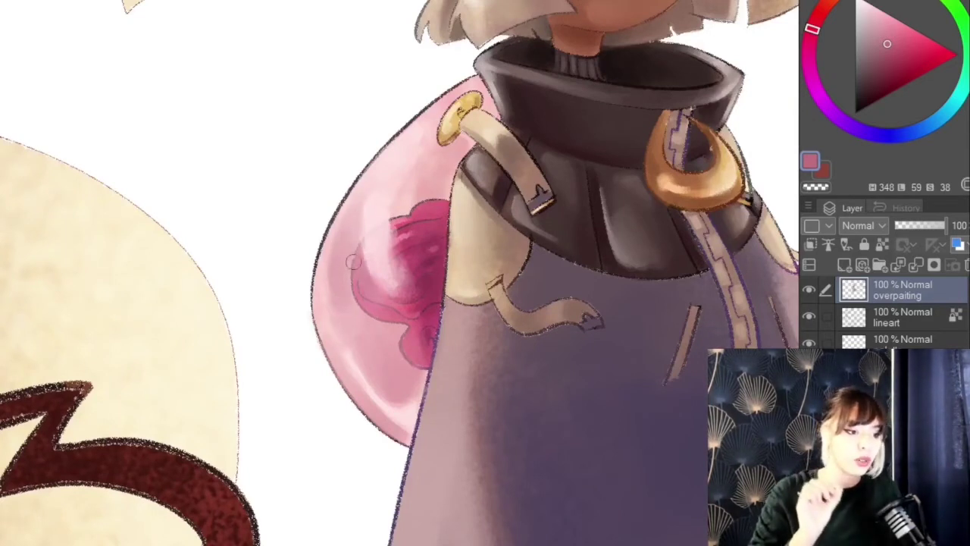
- Change the sampled pink to white (H 358, L 100, S 100) and paint crisp highlights along the bubble's outer rim and over the flower
{"action": "left_click", "coordinate": [399, 196], "text": "alt"}
{"action": "left_click_drag", "start_coordinate": [876, 9], "coordinate": [857, 1]}
{"action": "mouse_move", "coordinate": [325, 250]}
{"action": "left_mouse_down"}
{"action": "mouse_move", "coordinate": [355, 180]}
{"action": "mouse_move", "coordinate": [444, 95]}
{"action": "left_mouse_up"}
{"action": "key", "text": "ctrl+z"}
{"action": "key", "text": "ctrl+z"}
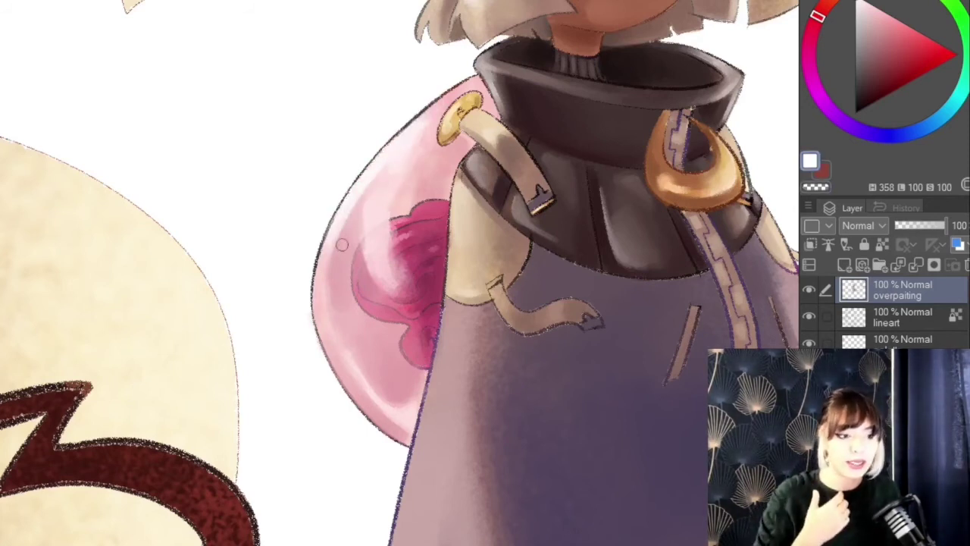
{"action": "left_click_drag", "start_coordinate": [376, 224], "coordinate": [387, 267]}
{"action": "key", "text": "ctrl+z"}
{"action": "left_click_drag", "start_coordinate": [374, 223], "coordinate": [389, 271]}
{"action": "left_click_drag", "start_coordinate": [377, 187], "coordinate": [378, 172]}
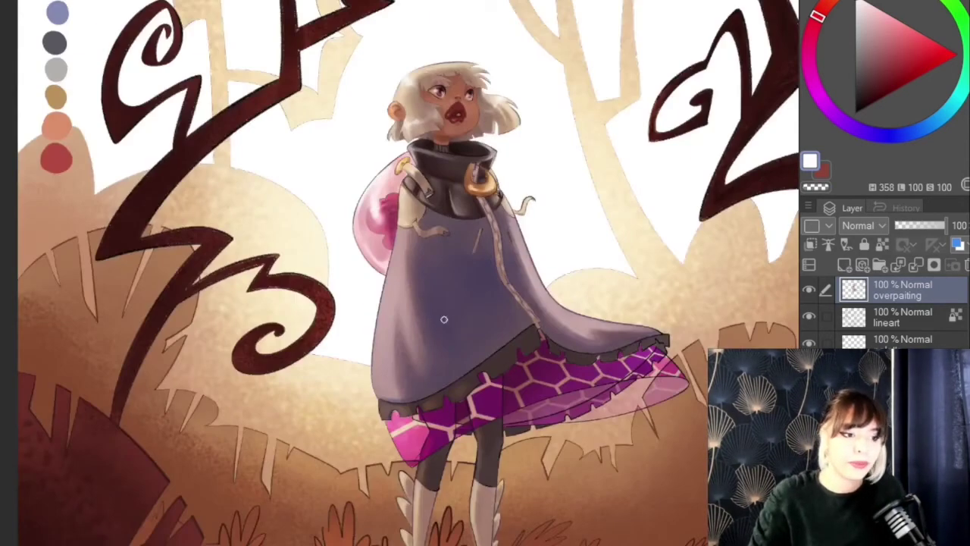
- Compare the whole illustration with and without the overpaiting layer
{"action": "left_click_drag", "start_coordinate": [448, 279], "coordinate": [440, 209]}
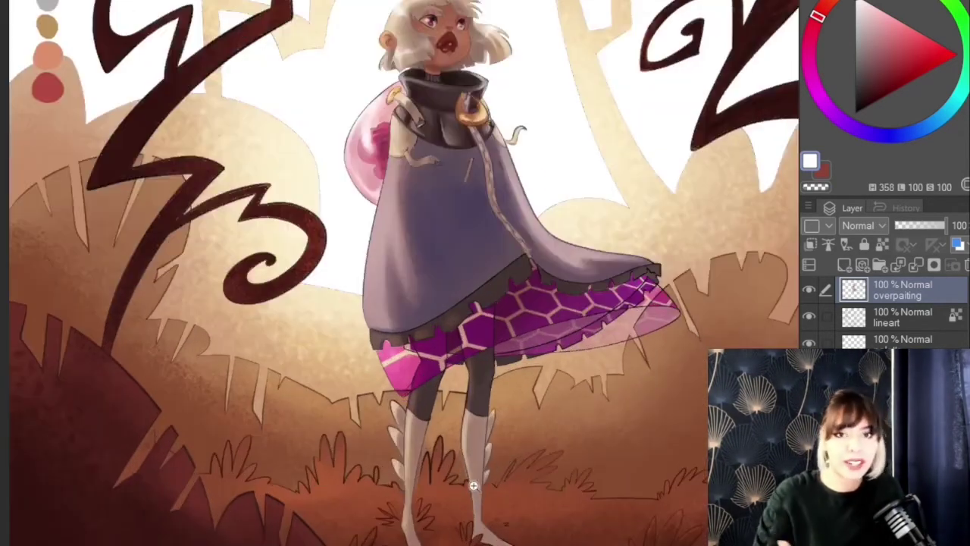
{"action": "left_click", "coordinate": [809, 288]}
{"action": "left_click", "coordinate": [809, 289]}
{"action": "scroll", "coordinate": [761, 274], "scroll_direction": "down", "scroll_amount": 3}
{"action": "scroll", "coordinate": [761, 274], "scroll_direction": "up", "scroll_amount": 2}
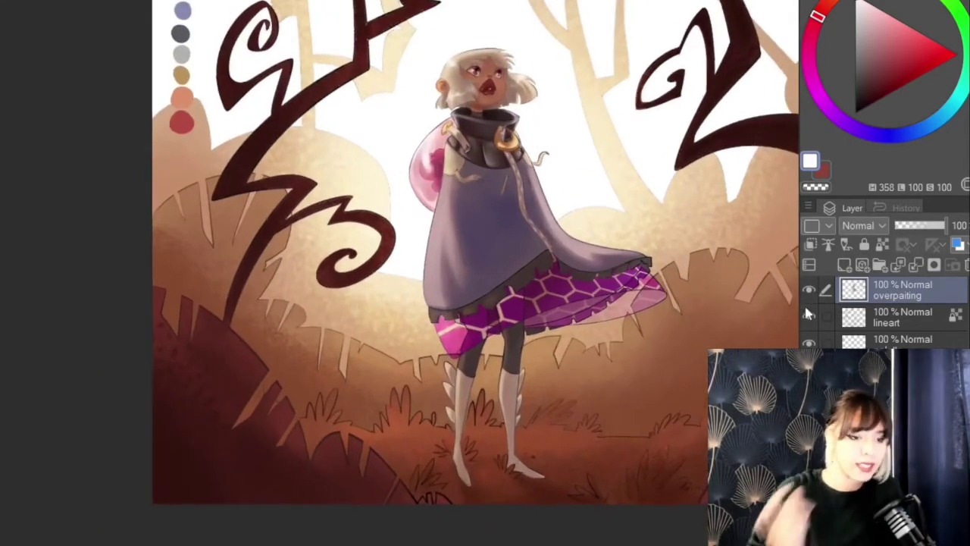
{"action": "left_click", "coordinate": [808, 288]}
{"action": "left_click", "coordinate": [809, 288]}
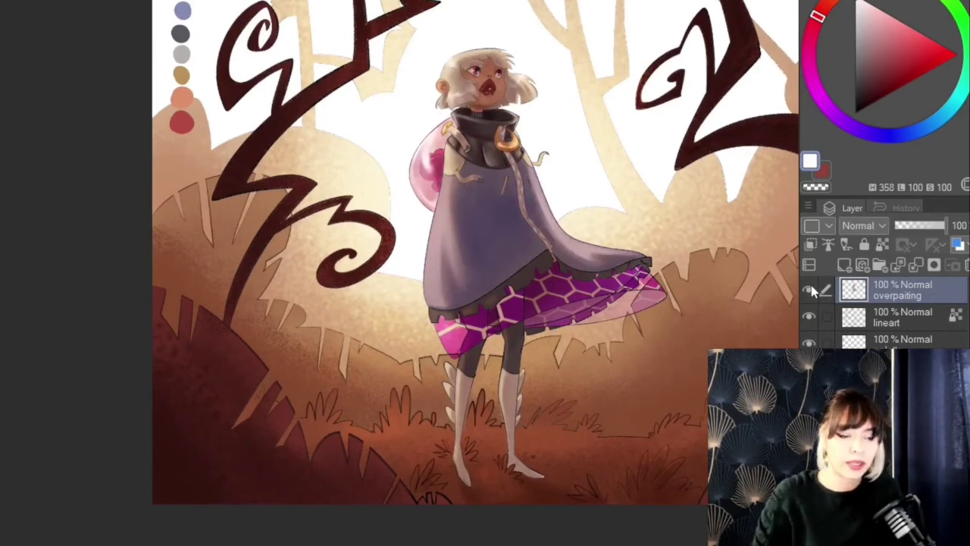
{"action": "left_click", "coordinate": [808, 289]}
{"action": "left_click", "coordinate": [808, 289]}
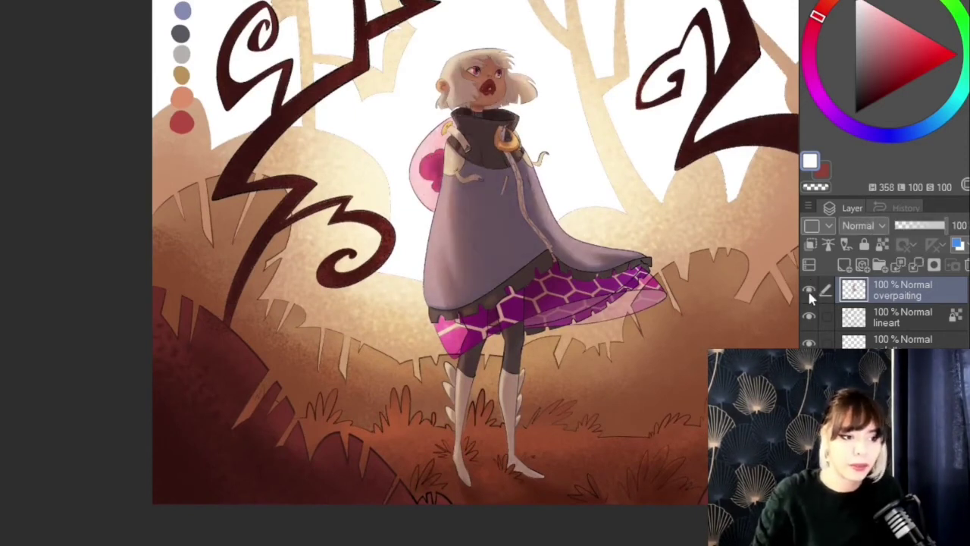
- Paint shadows over the dark stockings in a near-black brown (H 4, L 15, S 17)
{"action": "scroll", "coordinate": [515, 319], "scroll_direction": "down", "scroll_amount": 1}
{"action": "scroll", "coordinate": [360, 437], "scroll_direction": "up", "scroll_amount": 4}
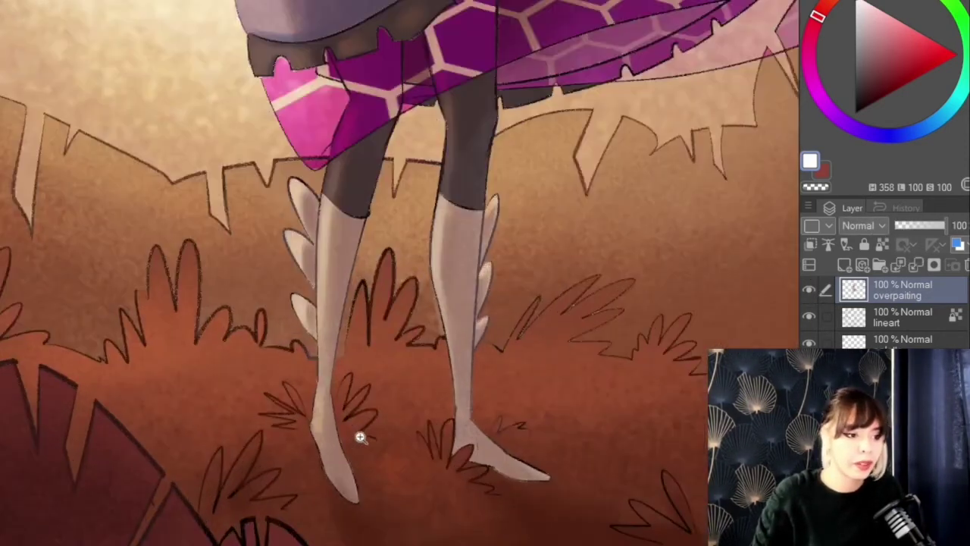
{"action": "left_click", "coordinate": [863, 91]}
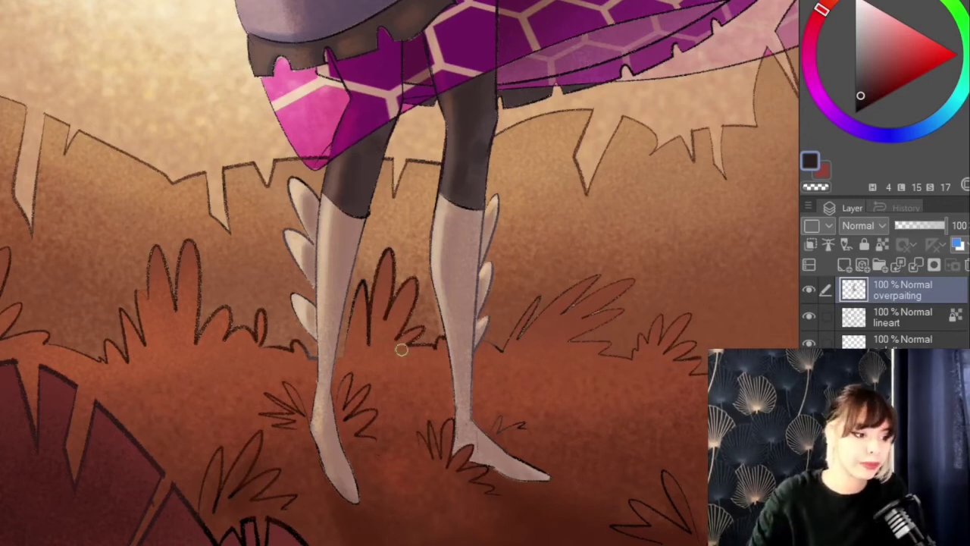
{"action": "scroll", "coordinate": [341, 334], "scroll_direction": "down", "scroll_amount": 1}
{"action": "scroll", "coordinate": [334, 175], "scroll_direction": "up", "scroll_amount": 1}
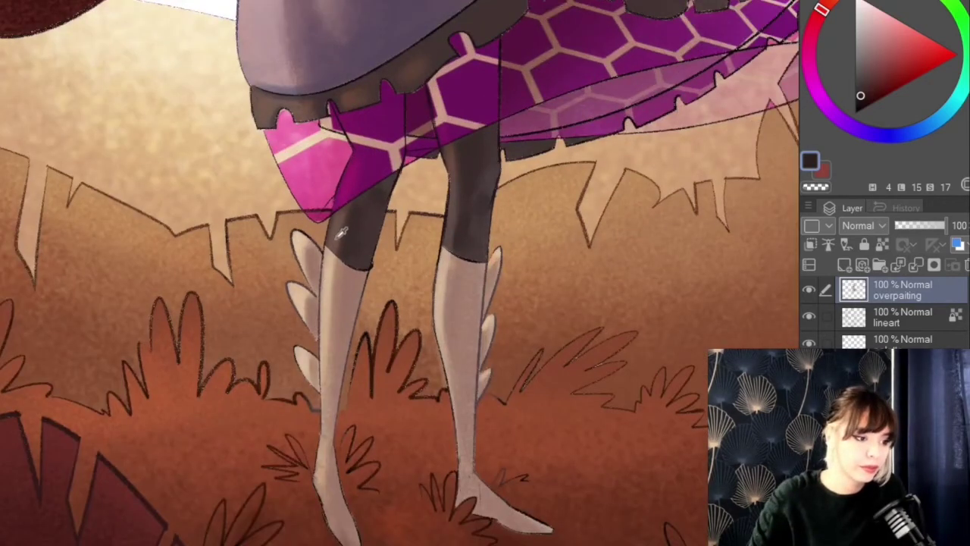
- Paint a soft beige highlight (H 17, L 59, S 24) along the front edge of the left stocking
{"action": "left_click", "coordinate": [341, 231], "text": "alt"}
{"action": "scroll", "coordinate": [337, 258], "scroll_direction": "up", "scroll_amount": 3}
{"action": "mouse_move", "coordinate": [336, 265]}
{"action": "left_mouse_down"}
{"action": "mouse_move", "coordinate": [340, 238]}
{"action": "mouse_move", "coordinate": [334, 283]}
{"action": "mouse_move", "coordinate": [361, 215]}
{"action": "mouse_move", "coordinate": [346, 283]}
{"action": "left_mouse_up"}
{"action": "scroll", "coordinate": [434, 187], "scroll_direction": "down", "scroll_amount": 1}
{"action": "scroll", "coordinate": [368, 212], "scroll_direction": "up", "scroll_amount": 1}
{"action": "key", "text": "c"}
{"action": "key", "text": "c"}
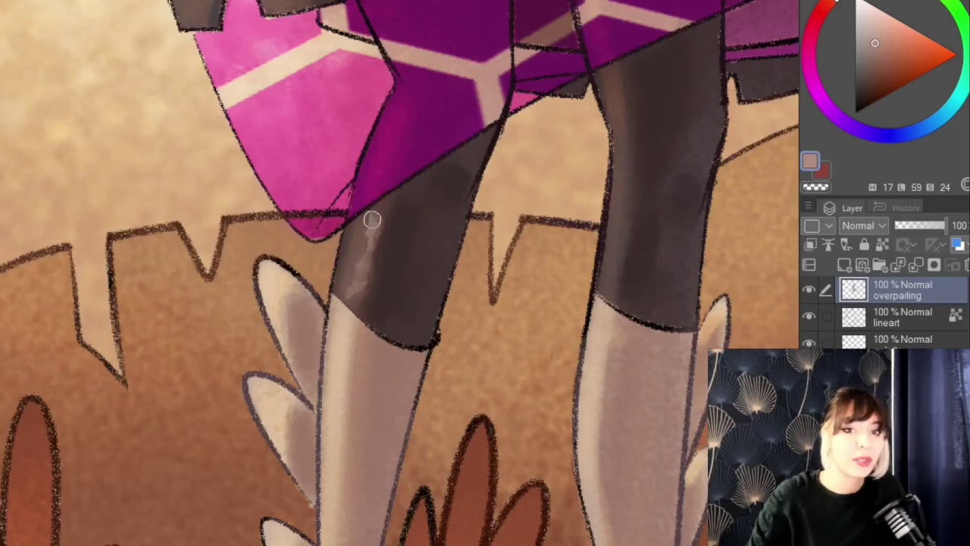
{"action": "left_click_drag", "start_coordinate": [372, 218], "coordinate": [371, 227]}
- Paint and trim a matching beige highlight down the front edge of the right stocking
{"action": "mouse_move", "coordinate": [614, 72]}
{"action": "left_mouse_down"}
{"action": "mouse_move", "coordinate": [626, 197]}
{"action": "mouse_move", "coordinate": [600, 276]}
{"action": "left_mouse_up"}
{"action": "key", "text": "c"}
{"action": "left_click_drag", "start_coordinate": [607, 118], "coordinate": [614, 159]}
{"action": "left_click_drag", "start_coordinate": [603, 93], "coordinate": [626, 286]}
{"action": "key", "text": "c"}
{"action": "left_click_drag", "start_coordinate": [616, 72], "coordinate": [610, 298]}
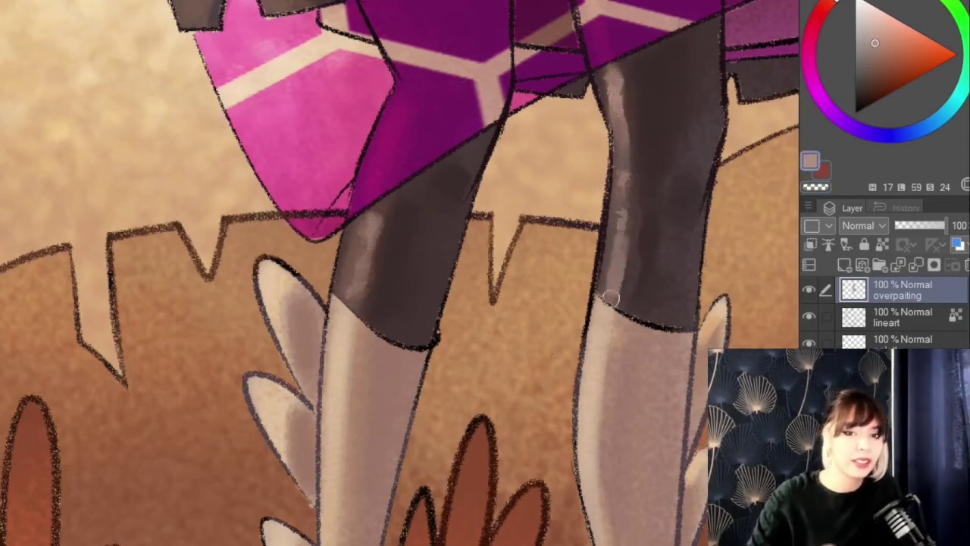
{"action": "scroll", "coordinate": [448, 227], "scroll_direction": "down", "scroll_amount": 3}
{"action": "scroll", "coordinate": [431, 250], "scroll_direction": "up", "scroll_amount": 3}
- Add thin beige highlights along the edges where the stockings meet the boots, redoing unsatisfactory strokes
{"action": "left_click_drag", "start_coordinate": [408, 309], "coordinate": [467, 354]}
{"action": "key", "text": "ctrl+z"}
{"action": "left_click_drag", "start_coordinate": [412, 318], "coordinate": [450, 350]}
{"action": "mouse_move", "coordinate": [683, 316]}
{"action": "left_mouse_down"}
{"action": "mouse_move", "coordinate": [726, 335]}
{"action": "mouse_move", "coordinate": [687, 316]}
{"action": "left_mouse_up"}
{"action": "key", "text": "ctrl+z"}
{"action": "left_click_drag", "start_coordinate": [688, 308], "coordinate": [700, 319]}
{"action": "scroll", "coordinate": [667, 232], "scroll_direction": "down", "scroll_amount": 5}
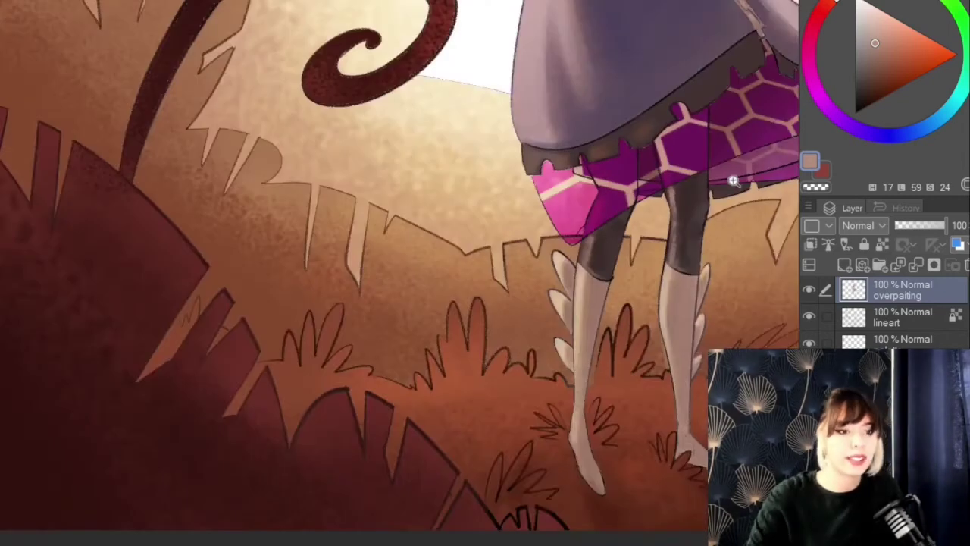
{"action": "scroll", "coordinate": [733, 180], "scroll_direction": "up", "scroll_amount": 3}
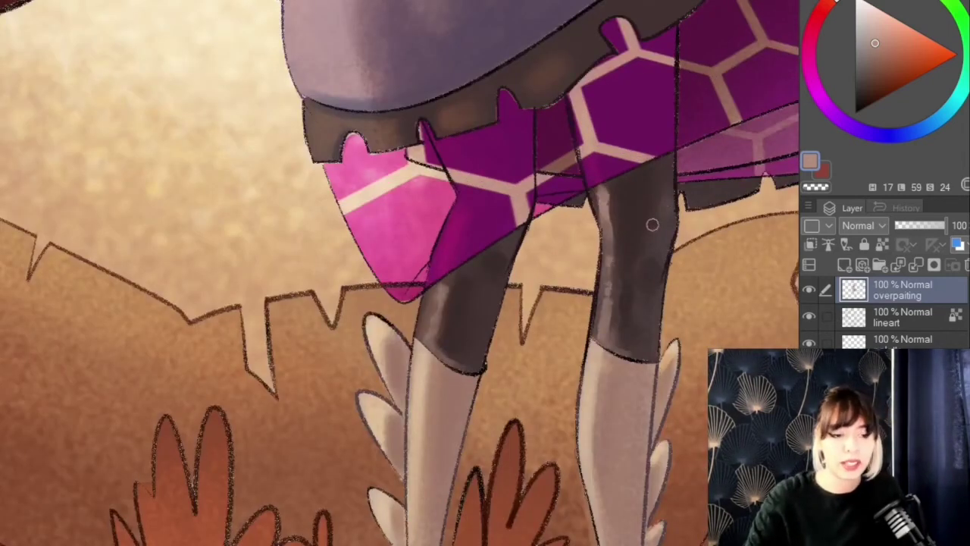
{"action": "scroll", "coordinate": [526, 247], "scroll_direction": "down", "scroll_amount": 3}
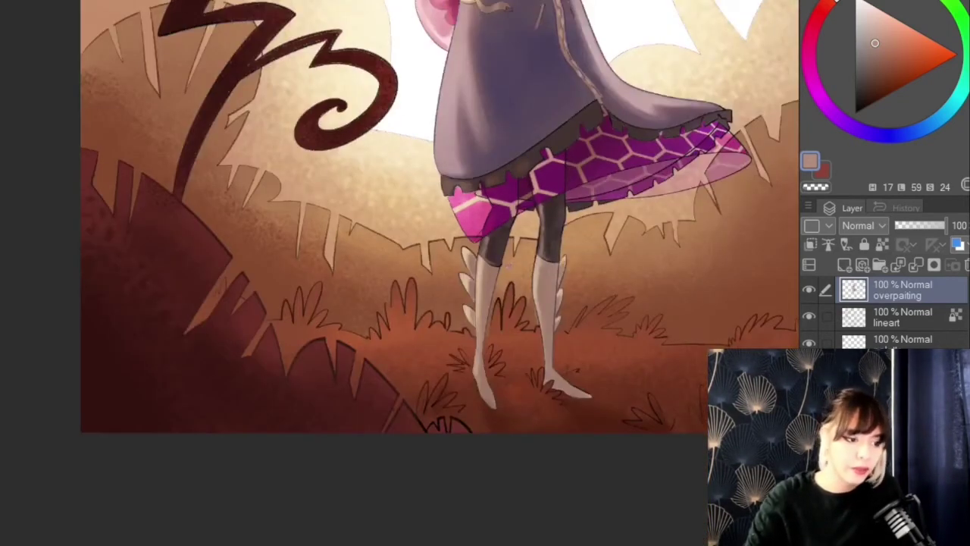
- Paint and clean up cream highlights (H 32, L 92, S 100) along the left boot and on its small wings
{"action": "scroll", "coordinate": [506, 263], "scroll_direction": "up", "scroll_amount": 3}
{"action": "left_click", "coordinate": [451, 250], "text": "alt"}
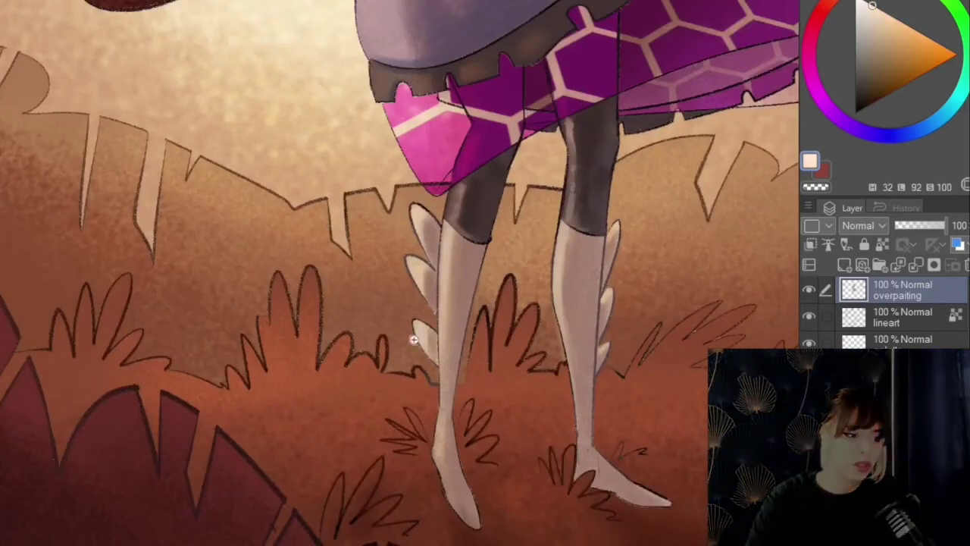
{"action": "scroll", "coordinate": [451, 241], "scroll_direction": "up", "scroll_amount": 3}
{"action": "left_click_drag", "start_coordinate": [451, 243], "coordinate": [456, 401]}
{"action": "key", "text": "c"}
{"action": "left_click_drag", "start_coordinate": [460, 229], "coordinate": [456, 288]}
{"action": "key", "text": "c"}
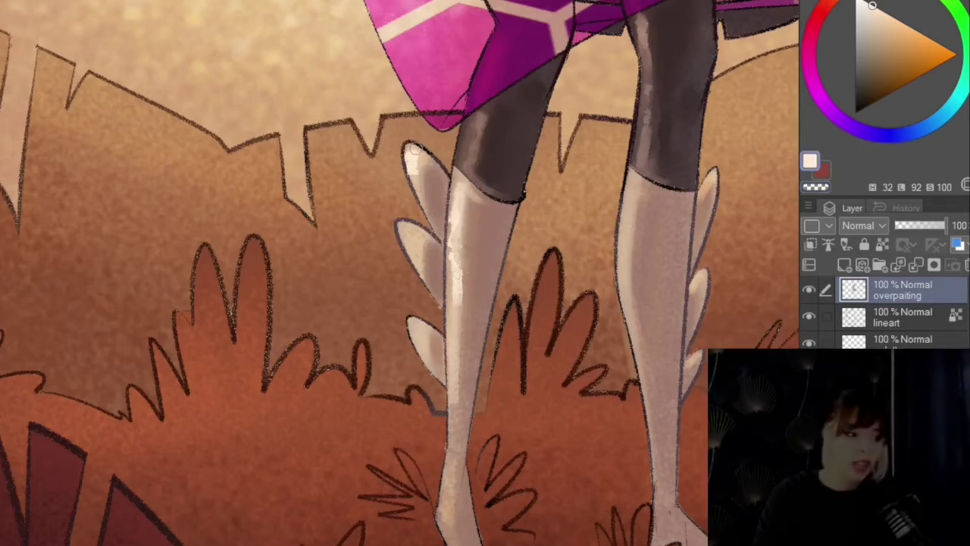
{"action": "mouse_move", "coordinate": [403, 229]}
{"action": "left_mouse_down"}
{"action": "mouse_move", "coordinate": [410, 241]}
{"action": "mouse_move", "coordinate": [418, 232]}
{"action": "mouse_move", "coordinate": [419, 250]}
{"action": "left_mouse_up"}
{"action": "left_click_drag", "start_coordinate": [421, 333], "coordinate": [426, 355]}
{"action": "key", "text": "c"}
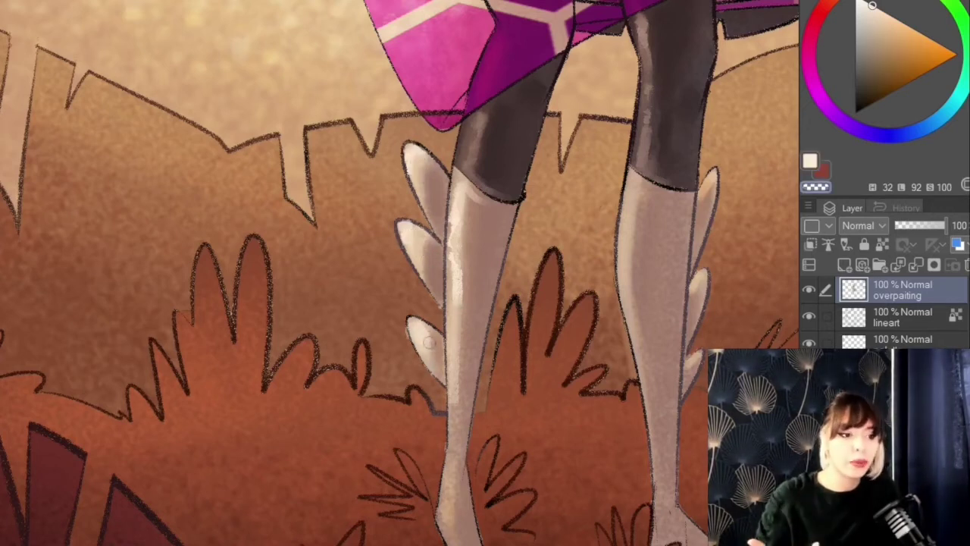
- Paint matching cream highlights along the right boot's front edge and on the tips of its wings
{"action": "scroll", "coordinate": [428, 236], "scroll_direction": "down", "scroll_amount": 3}
{"action": "scroll", "coordinate": [474, 231], "scroll_direction": "up", "scroll_amount": 2}
{"action": "key", "text": "c"}
{"action": "mouse_move", "coordinate": [505, 191]}
{"action": "left_mouse_down"}
{"action": "mouse_move", "coordinate": [502, 230]}
{"action": "mouse_move", "coordinate": [528, 405]}
{"action": "left_mouse_up"}
{"action": "key", "text": "c"}
{"action": "left_click_drag", "start_coordinate": [509, 191], "coordinate": [505, 231]}
{"action": "key", "text": "c"}
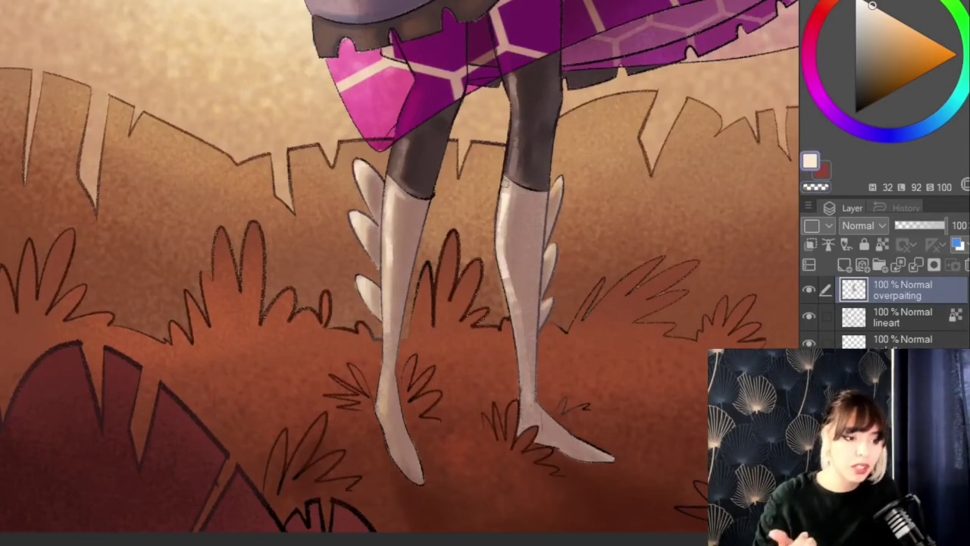
{"action": "scroll", "coordinate": [521, 168], "scroll_direction": "up", "scroll_amount": 3}
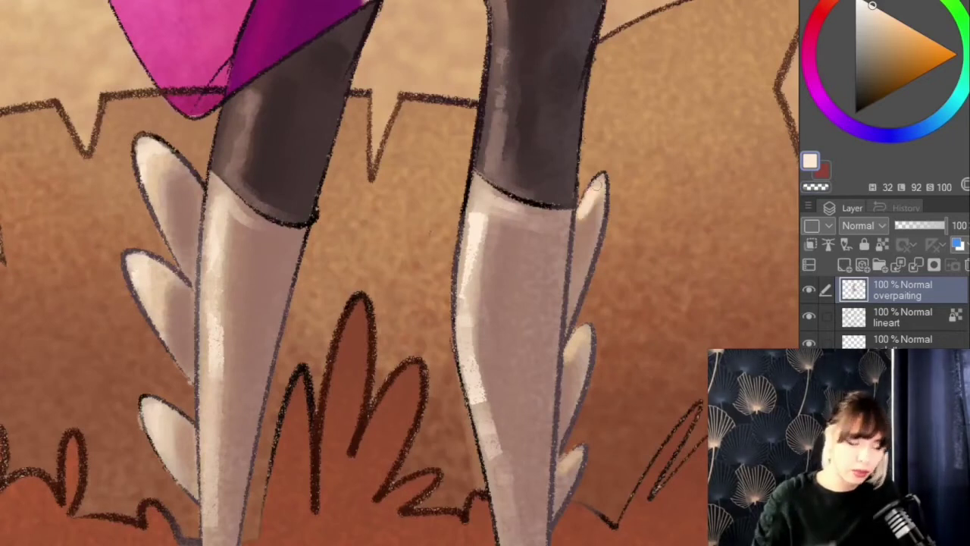
{"action": "scroll", "coordinate": [585, 364], "scroll_direction": "down", "scroll_amount": 2}
{"action": "scroll", "coordinate": [530, 338], "scroll_direction": "down", "scroll_amount": 3}
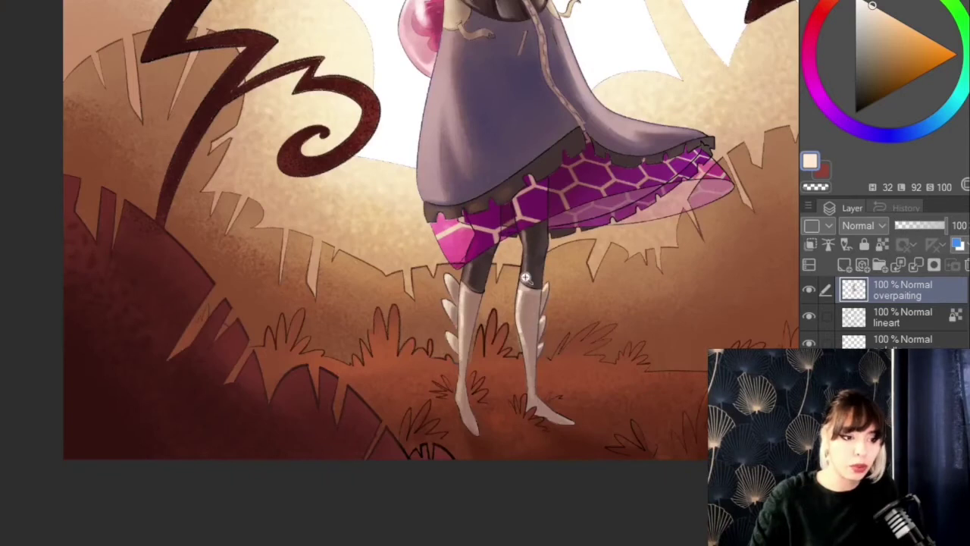
- Recolour the boots' and wings' outlines on the lineart layer with grey (H 32, L 35, S 0) and dark brown (H 32, L 17, S 9)
{"action": "scroll", "coordinate": [525, 426], "scroll_direction": "up", "scroll_amount": 2}
{"action": "left_click", "coordinate": [900, 317]}
{"action": "left_click", "coordinate": [855, 72]}
{"action": "scroll", "coordinate": [491, 382], "scroll_direction": "up", "scroll_amount": 1}
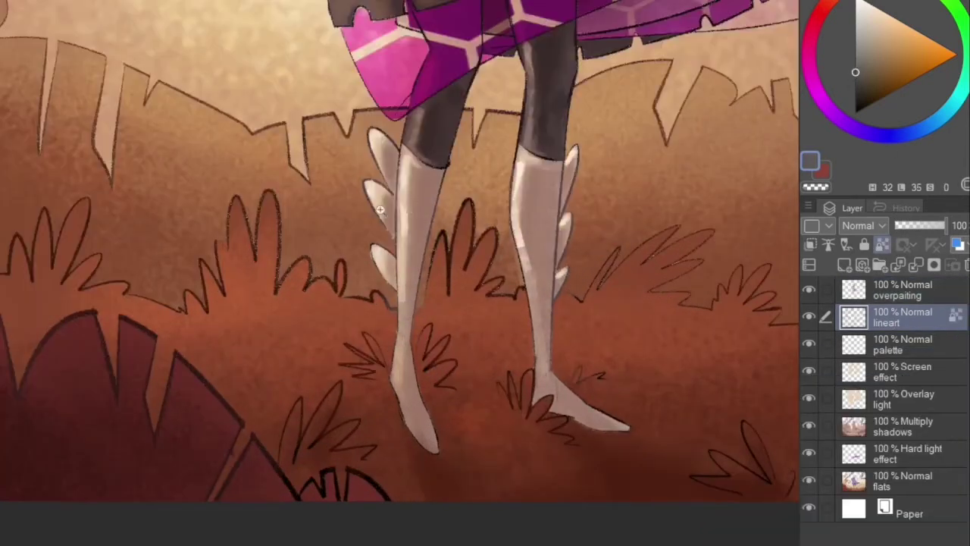
{"action": "scroll", "coordinate": [380, 210], "scroll_direction": "up", "scroll_amount": 2}
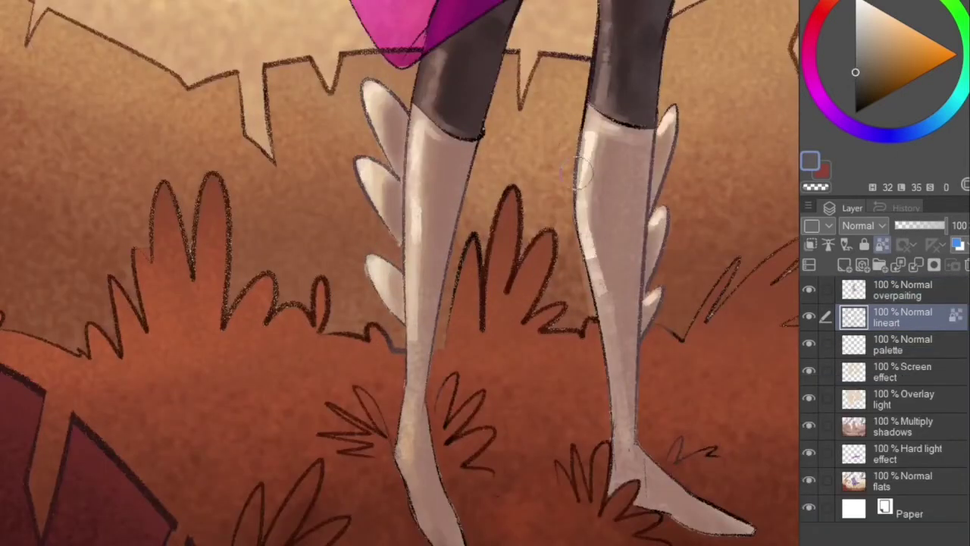
{"action": "left_click", "coordinate": [858, 93]}
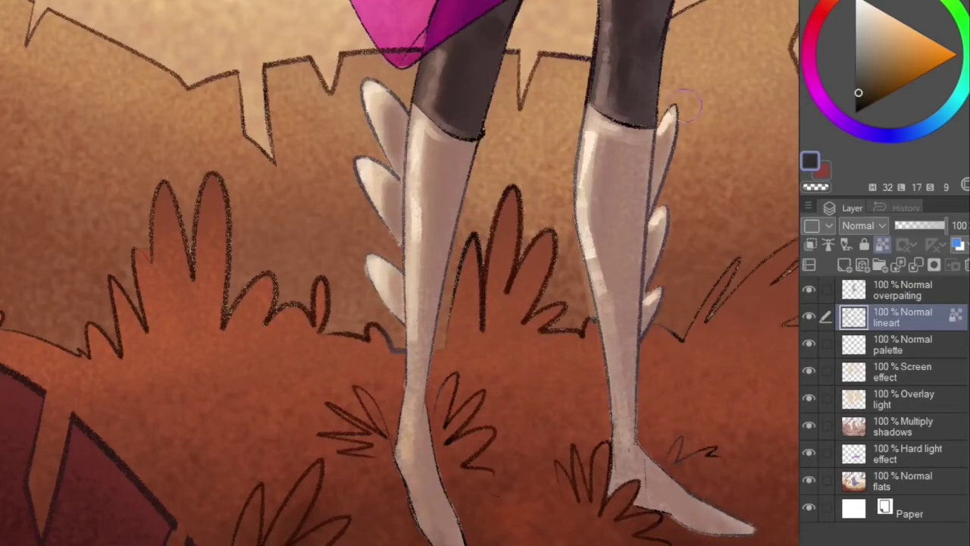
{"action": "left_click", "coordinate": [350, 249]}
- Shade the inner parts of the left boot's wings on the overpainting layer in muted brown (H 18, L 36, S 23)
{"action": "key", "text": "alt+]"}
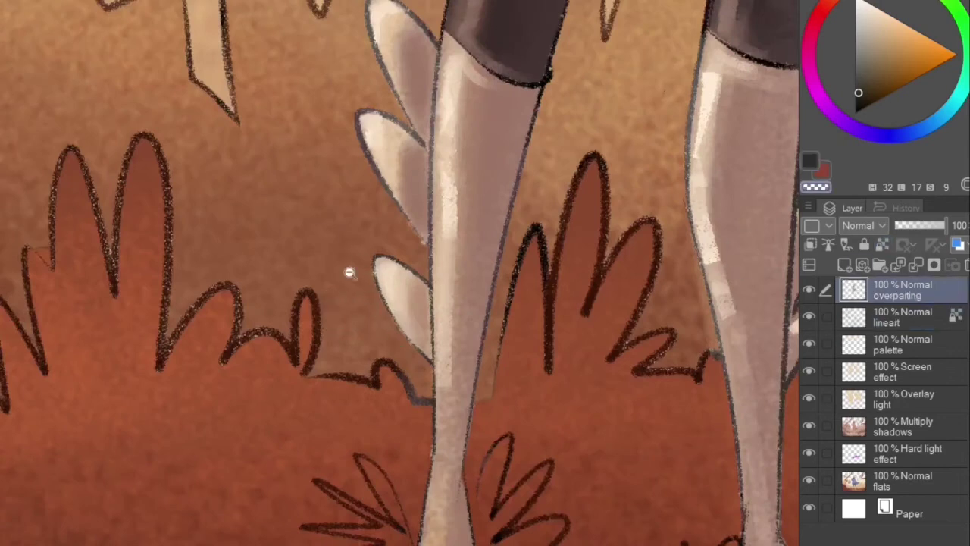
{"action": "left_click", "coordinate": [349, 272]}
{"action": "left_click", "coordinate": [368, 242], "text": "alt"}
{"action": "left_click", "coordinate": [340, 315]}
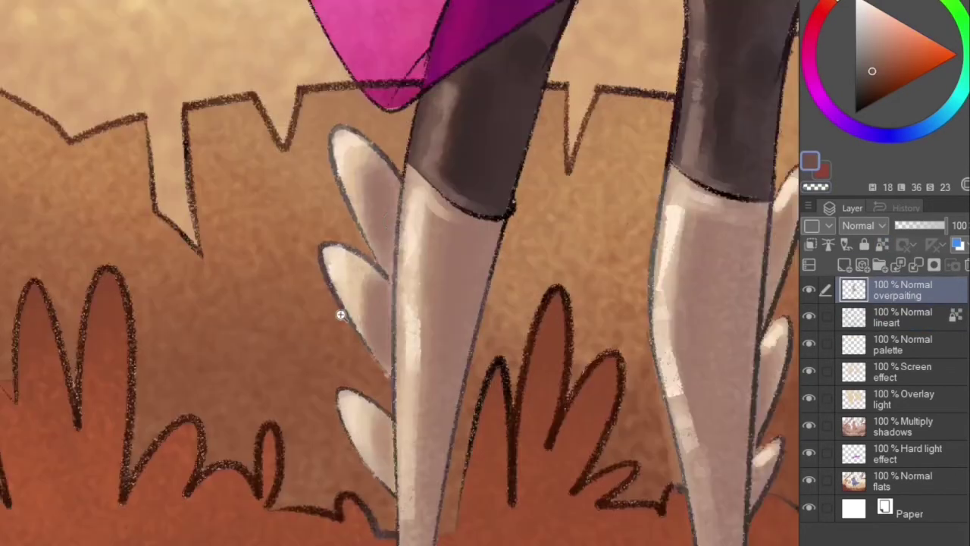
{"action": "mouse_move", "coordinate": [391, 187]}
{"action": "left_mouse_down"}
{"action": "mouse_move", "coordinate": [377, 214]}
{"action": "mouse_move", "coordinate": [384, 339]}
{"action": "left_mouse_up"}
{"action": "left_click_drag", "start_coordinate": [373, 281], "coordinate": [354, 293]}
{"action": "left_click_drag", "start_coordinate": [389, 452], "coordinate": [379, 421]}
{"action": "left_click_drag", "start_coordinate": [365, 351], "coordinate": [375, 470]}
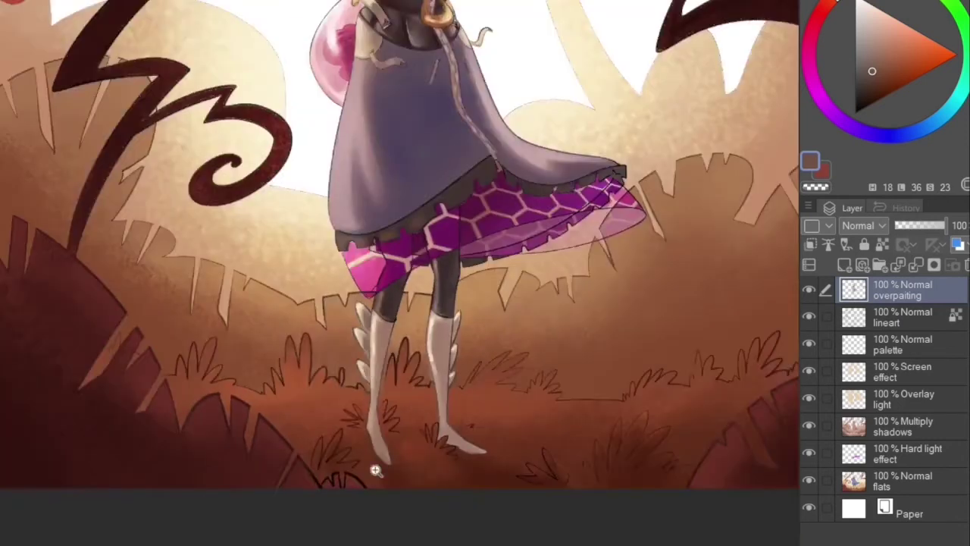
- Shade the shafts of both boots softly in the same muted brown
{"action": "left_click_drag", "start_coordinate": [371, 403], "coordinate": [377, 303]}
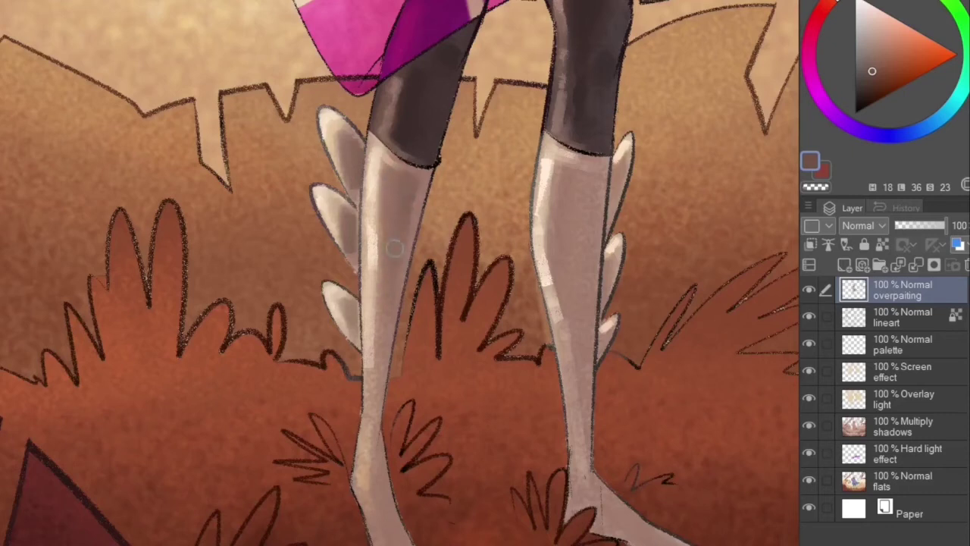
{"action": "scroll", "coordinate": [359, 394], "scroll_direction": "down", "scroll_amount": 1}
{"action": "left_click_drag", "start_coordinate": [359, 394], "coordinate": [350, 303]}
{"action": "scroll", "coordinate": [369, 181], "scroll_direction": "up", "scroll_amount": 1}
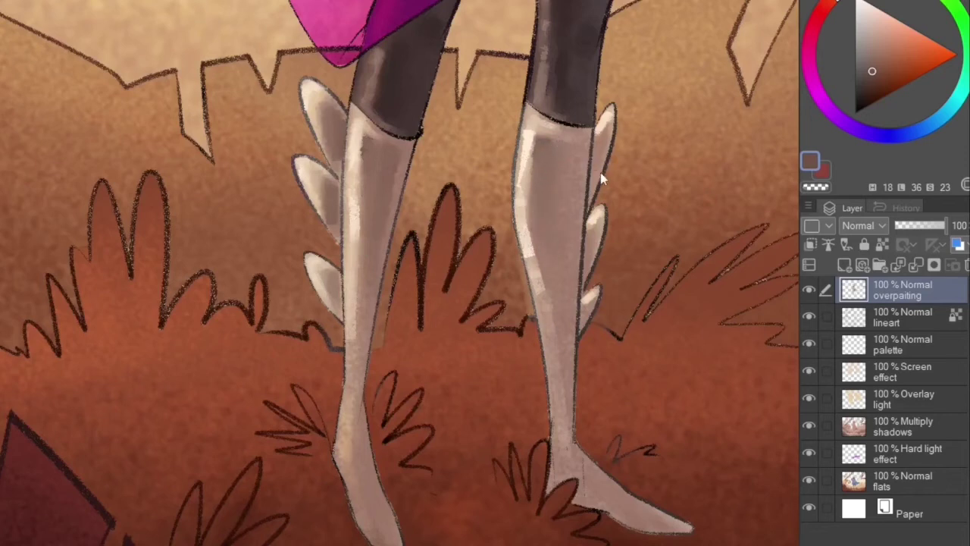
- Shade the right boot's wings and both feet in muted brown
{"action": "left_click_drag", "start_coordinate": [594, 183], "coordinate": [604, 141]}
{"action": "left_click_drag", "start_coordinate": [588, 259], "coordinate": [596, 244]}
{"action": "scroll", "coordinate": [569, 270], "scroll_direction": "down", "scroll_amount": 2}
{"action": "scroll", "coordinate": [470, 384], "scroll_direction": "up", "scroll_amount": 2}
{"action": "left_click_drag", "start_coordinate": [456, 374], "coordinate": [465, 361]}
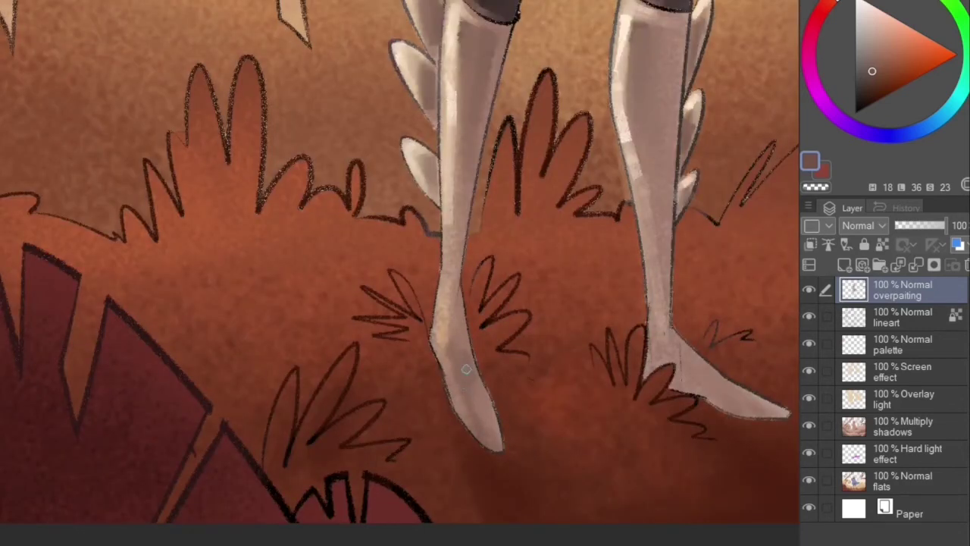
{"action": "scroll", "coordinate": [553, 327], "scroll_direction": "down", "scroll_amount": 2}
{"action": "scroll", "coordinate": [682, 338], "scroll_direction": "up", "scroll_amount": 2}
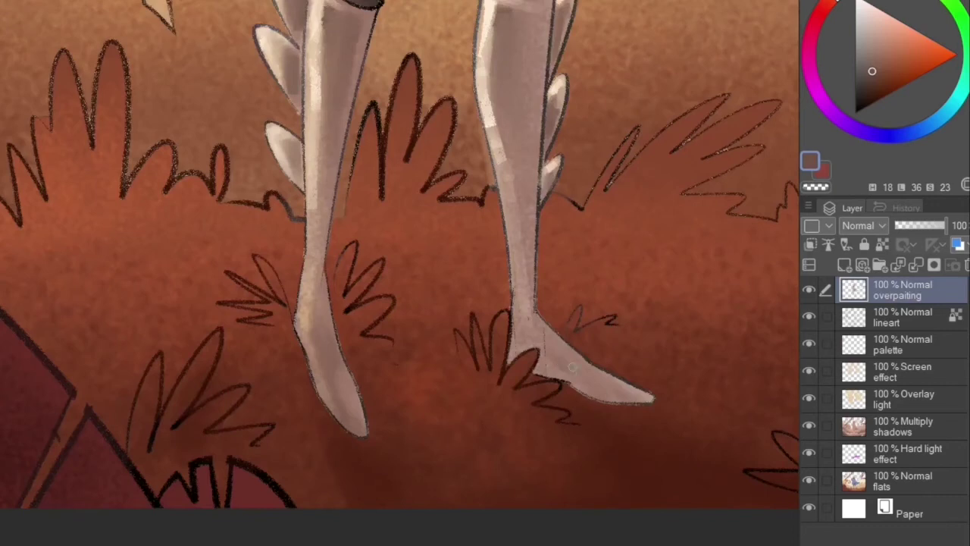
{"action": "scroll", "coordinate": [540, 322], "scroll_direction": "down", "scroll_amount": 4}
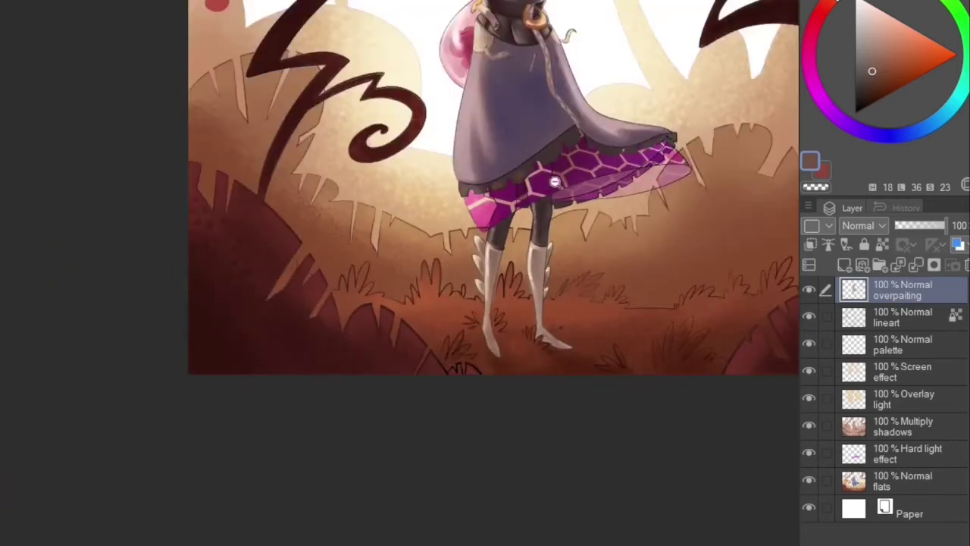
- Shade the folds of the cloak's front ruffled trim with dark browns (H 357, L 15, S 25 and H 11, L 26, S 20)
{"action": "scroll", "coordinate": [553, 215], "scroll_direction": "down", "scroll_amount": 2}
{"action": "scroll", "coordinate": [525, 104], "scroll_direction": "up", "scroll_amount": 4}
{"action": "scroll", "coordinate": [534, 125], "scroll_direction": "down", "scroll_amount": 2}
{"action": "left_click_drag", "start_coordinate": [526, 162], "coordinate": [472, 212]}
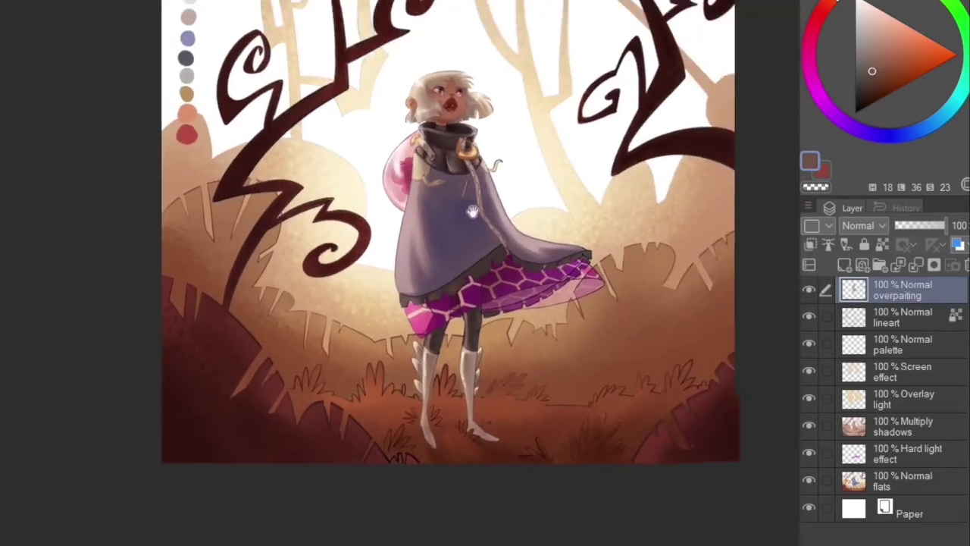
{"action": "scroll", "coordinate": [472, 212], "scroll_direction": "up", "scroll_amount": 2}
{"action": "left_click", "coordinate": [384, 298], "text": "alt"}
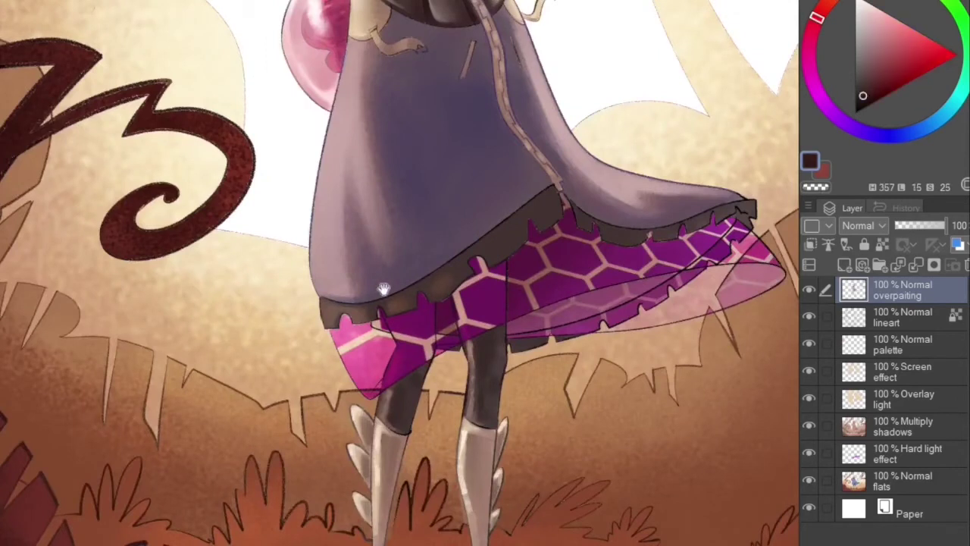
{"action": "scroll", "coordinate": [389, 288], "scroll_direction": "up", "scroll_amount": 2}
{"action": "mouse_move", "coordinate": [256, 313]}
{"action": "left_mouse_down"}
{"action": "mouse_move", "coordinate": [338, 318]}
{"action": "mouse_move", "coordinate": [470, 279]}
{"action": "left_mouse_up"}
{"action": "scroll", "coordinate": [415, 281], "scroll_direction": "down", "scroll_amount": 2}
{"action": "scroll", "coordinate": [581, 187], "scroll_direction": "up", "scroll_amount": 2}
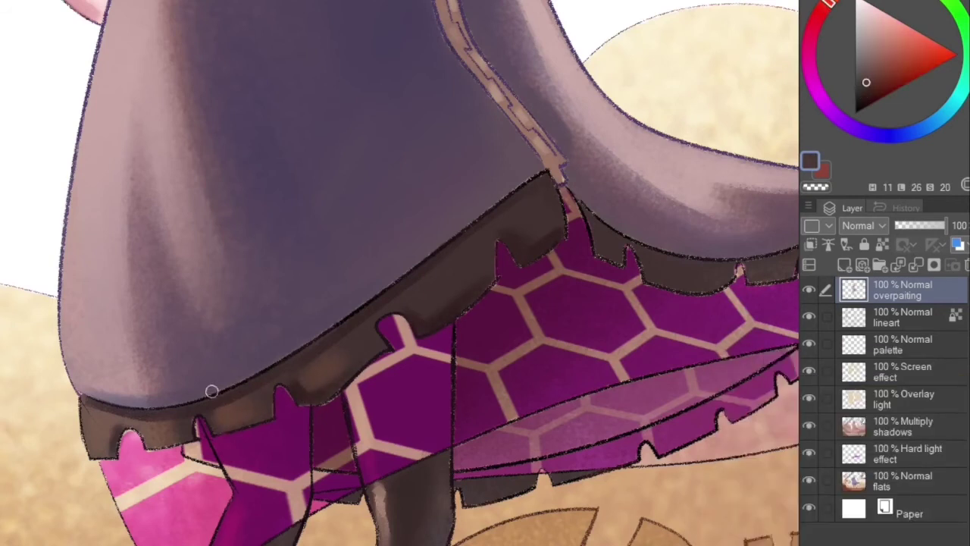
- Deepen the shadows along the cloak's ruffled trim with a darker brown (H 11, L 15, S 20)
{"action": "left_click", "coordinate": [861, 93]}
{"action": "left_click_drag", "start_coordinate": [228, 422], "coordinate": [274, 396]}
{"action": "left_click_drag", "start_coordinate": [116, 441], "coordinate": [100, 456]}
{"action": "scroll", "coordinate": [311, 299], "scroll_direction": "down", "scroll_amount": 4}
{"action": "scroll", "coordinate": [421, 261], "scroll_direction": "up", "scroll_amount": 4}
{"action": "left_click_drag", "start_coordinate": [278, 289], "coordinate": [264, 297]}
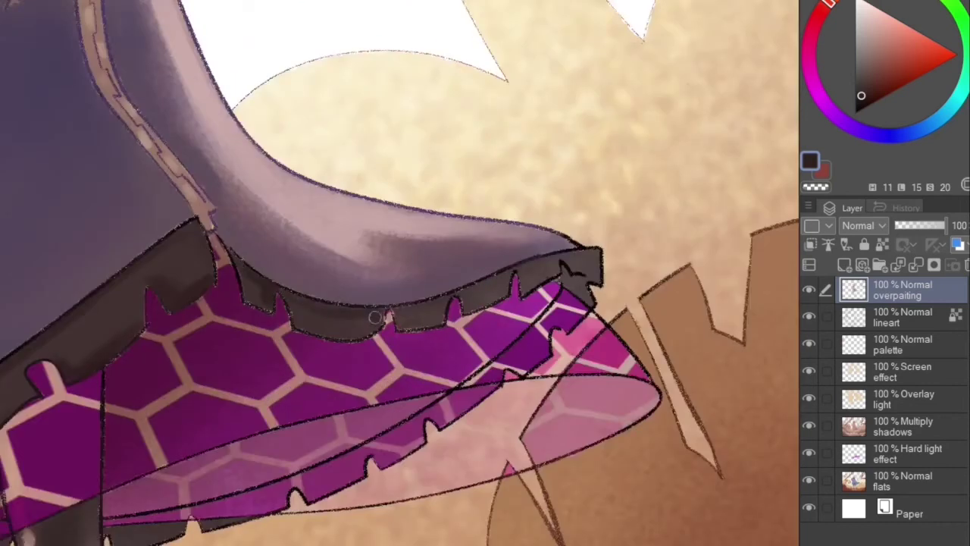
- Shade the far right end of the cloak's ruffled trim in near-black (H 356, L 15, S 10)
{"action": "left_click", "coordinate": [413, 304], "text": "alt"}
{"action": "left_click", "coordinate": [858, 94]}
{"action": "left_click_drag", "start_coordinate": [413, 305], "coordinate": [441, 299]}
{"action": "mouse_move", "coordinate": [497, 281]}
{"action": "left_mouse_down"}
{"action": "mouse_move", "coordinate": [555, 253]}
{"action": "mouse_move", "coordinate": [547, 260]}
{"action": "mouse_move", "coordinate": [580, 279]}
{"action": "mouse_move", "coordinate": [588, 304]}
{"action": "left_mouse_up"}
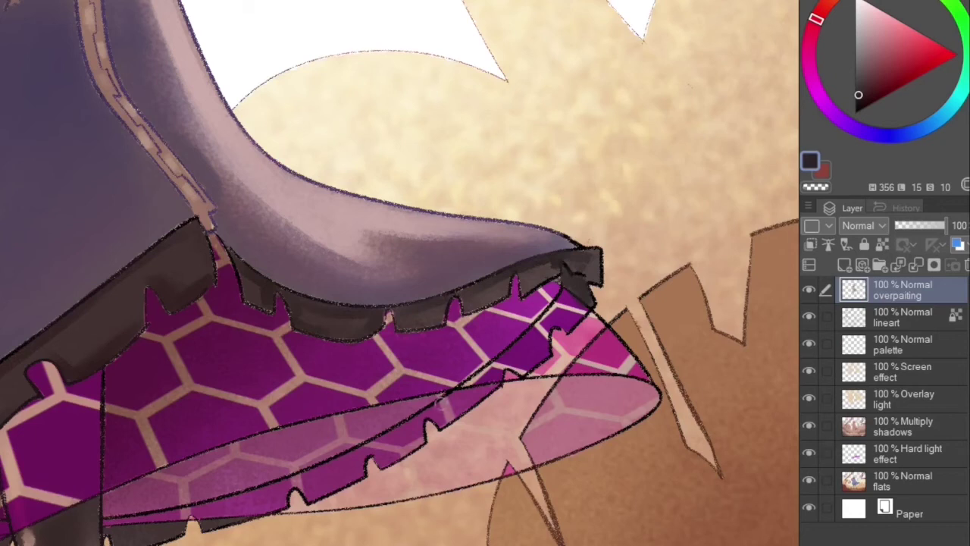
- Darken the rear trim near the right tip of the purple skirt, using near-black and dark purple (H 316, L 14, S 15)
{"action": "left_click_drag", "start_coordinate": [447, 413], "coordinate": [541, 325]}
{"action": "left_click_drag", "start_coordinate": [527, 367], "coordinate": [569, 317]}
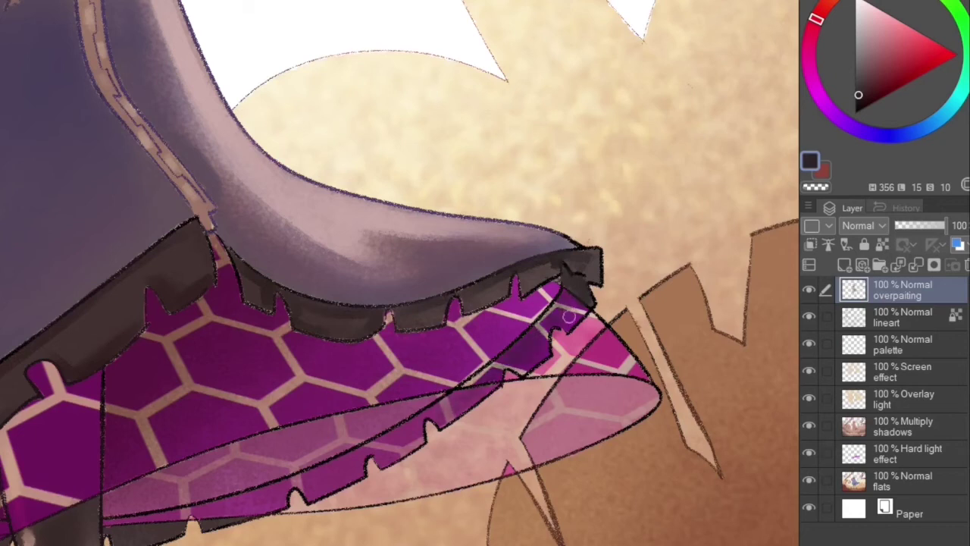
{"action": "left_click", "coordinate": [810, 74]}
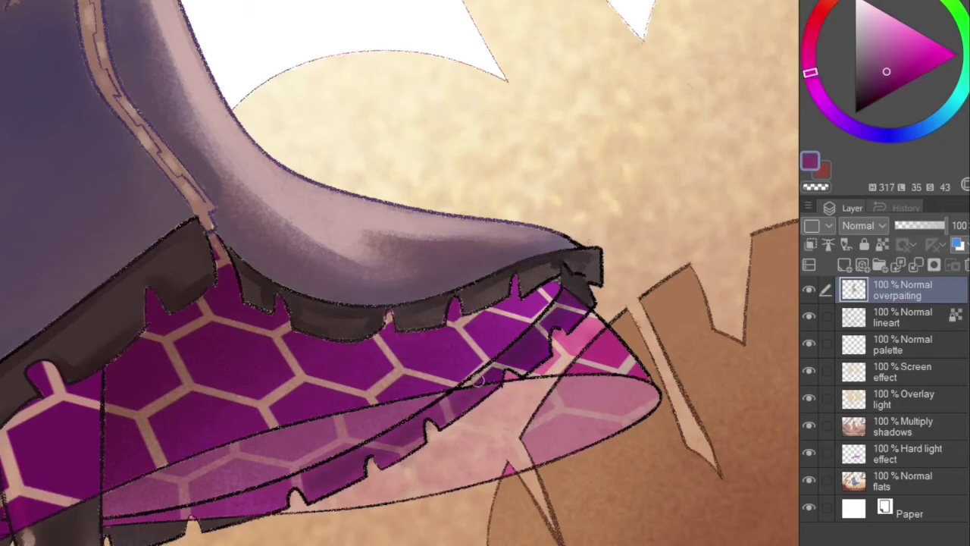
{"action": "left_click", "coordinate": [860, 96]}
{"action": "left_click_drag", "start_coordinate": [476, 377], "coordinate": [448, 414]}
{"action": "scroll", "coordinate": [474, 352], "scroll_direction": "down", "scroll_amount": 4}
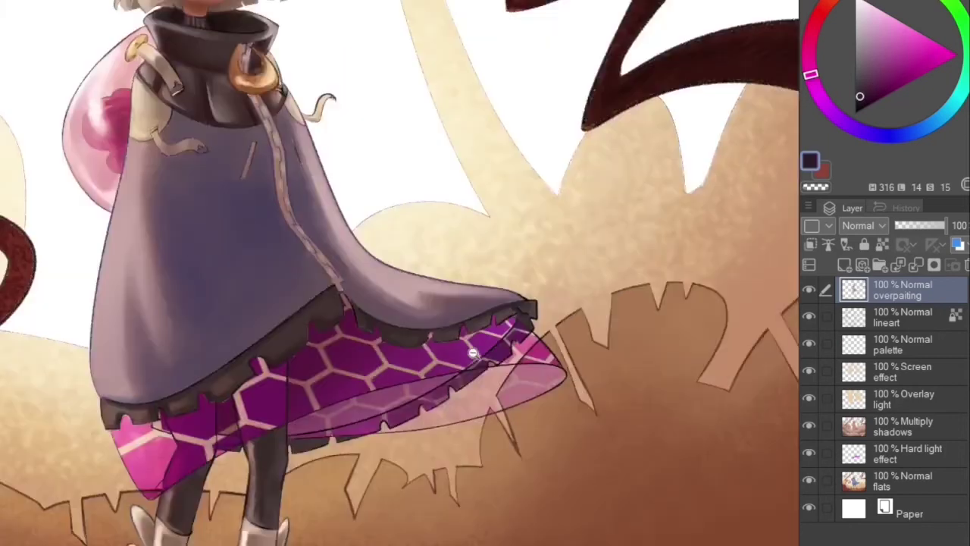
- Extend the dark purple shading along the rest of the rear trim beneath the skirt and behind the legs
{"action": "scroll", "coordinate": [379, 424], "scroll_direction": "up", "scroll_amount": 4}
{"action": "left_click_drag", "start_coordinate": [311, 404], "coordinate": [452, 369]}
{"action": "left_click_drag", "start_coordinate": [259, 418], "coordinate": [269, 419]}
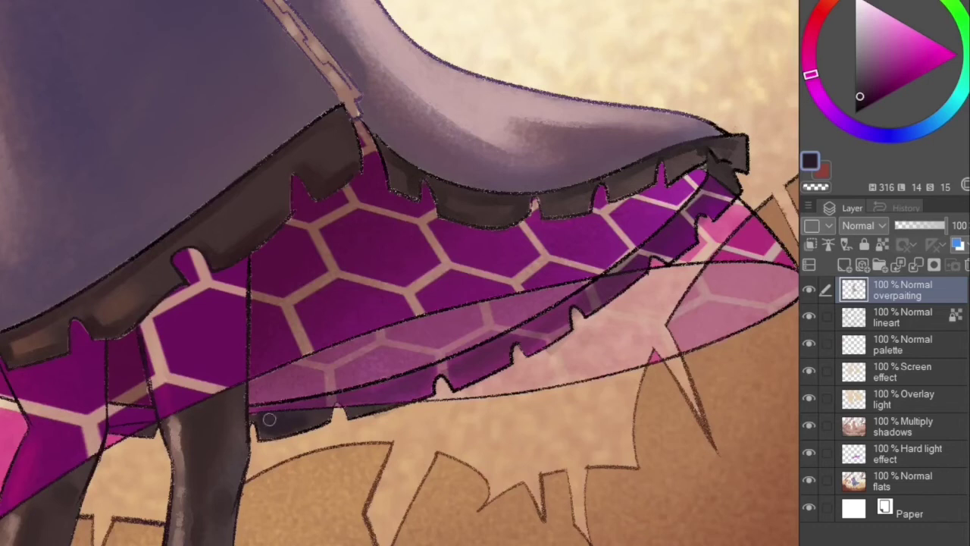
{"action": "left_click_drag", "start_coordinate": [145, 419], "coordinate": [131, 426]}
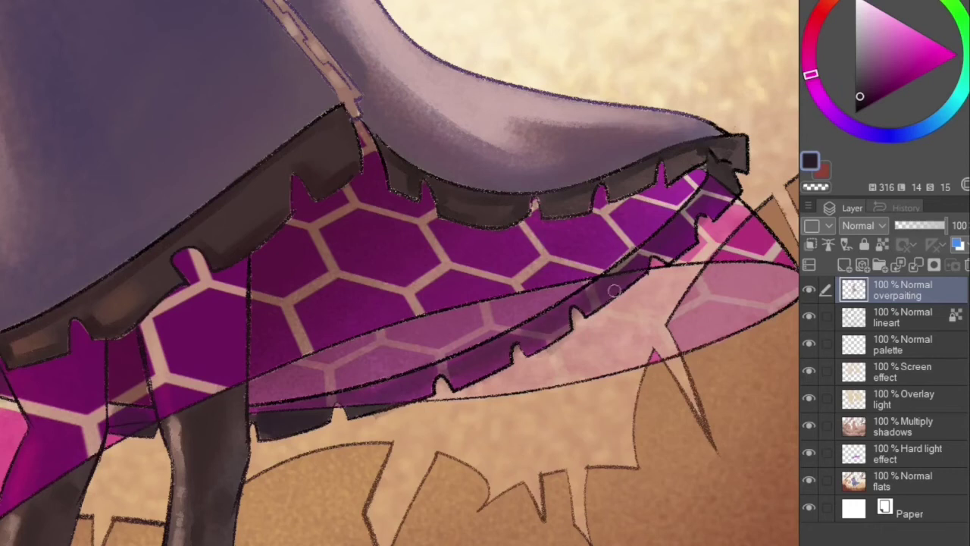
- Paint soft grey highlights (H 6, L 49, S 8) on the ruffles at the far left end of the cloak's trim
{"action": "left_click_drag", "start_coordinate": [593, 157], "coordinate": [590, 81]}
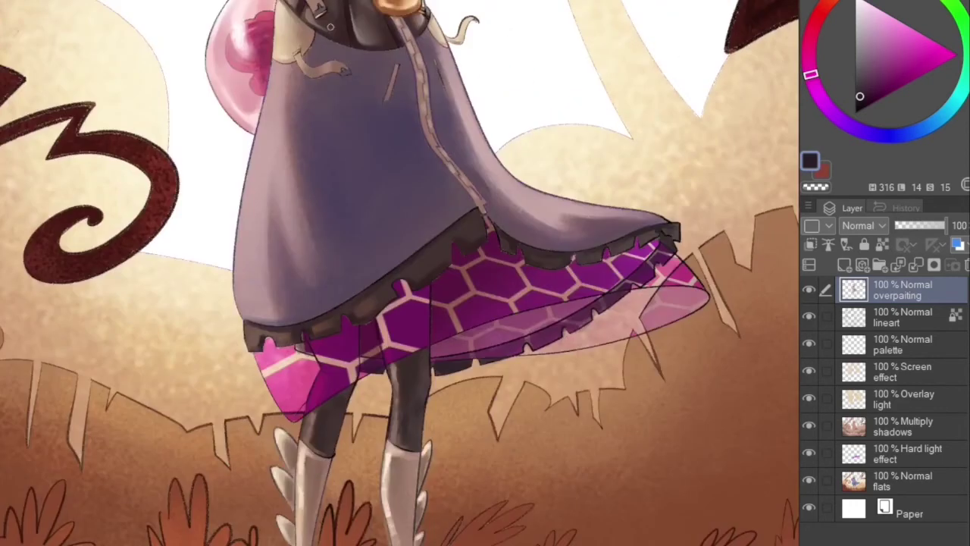
{"action": "left_click", "coordinate": [364, 32], "text": "alt"}
{"action": "mouse_move", "coordinate": [244, 333]}
{"action": "left_mouse_down"}
{"action": "mouse_move", "coordinate": [269, 355]}
{"action": "mouse_move", "coordinate": [262, 390]}
{"action": "mouse_move", "coordinate": [269, 373]}
{"action": "mouse_move", "coordinate": [249, 385]}
{"action": "mouse_move", "coordinate": [250, 352]}
{"action": "mouse_move", "coordinate": [238, 374]}
{"action": "mouse_move", "coordinate": [265, 383]}
{"action": "mouse_move", "coordinate": [264, 395]}
{"action": "mouse_move", "coordinate": [259, 374]}
{"action": "mouse_move", "coordinate": [256, 398]}
{"action": "left_mouse_up"}
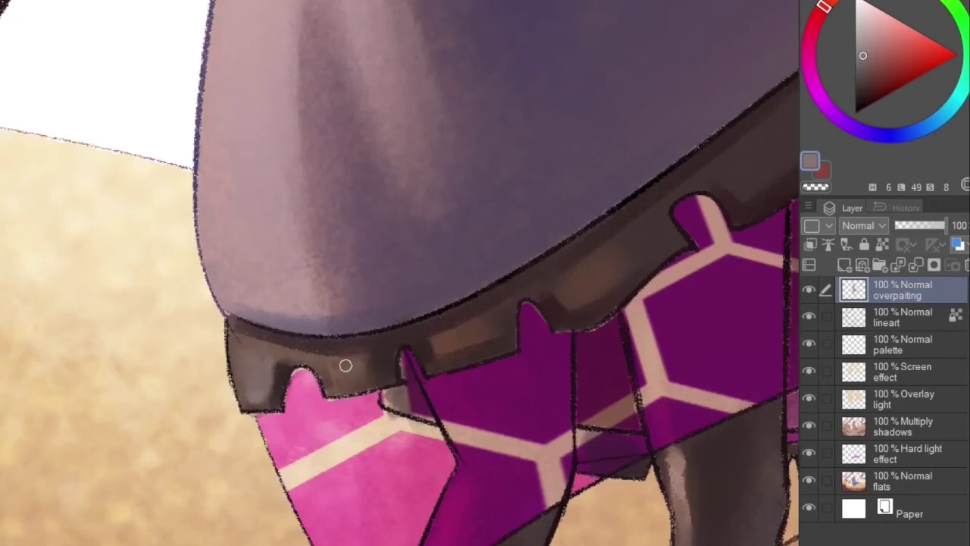
{"action": "mouse_move", "coordinate": [375, 365]}
{"action": "left_mouse_down"}
{"action": "mouse_move", "coordinate": [442, 351]}
{"action": "mouse_move", "coordinate": [438, 334]}
{"action": "mouse_move", "coordinate": [428, 347]}
{"action": "mouse_move", "coordinate": [487, 334]}
{"action": "mouse_move", "coordinate": [429, 357]}
{"action": "left_mouse_up"}
{"action": "left_click", "coordinate": [526, 310], "text": "alt"}
{"action": "mouse_move", "coordinate": [527, 310]}
{"action": "left_mouse_down"}
{"action": "mouse_move", "coordinate": [563, 283]}
{"action": "mouse_move", "coordinate": [593, 288]}
{"action": "left_mouse_up"}
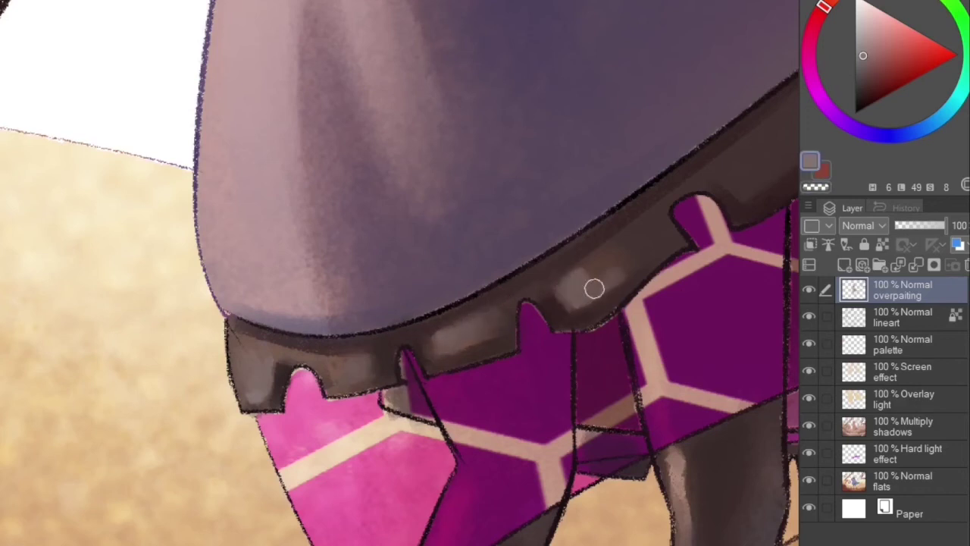
- Add the same soft grey highlights to the ruffles further up the front trim, as far as the cloak's seam
{"action": "scroll", "coordinate": [514, 274], "scroll_direction": "down", "scroll_amount": 4}
{"action": "scroll", "coordinate": [553, 254], "scroll_direction": "up", "scroll_amount": 3}
{"action": "mouse_move", "coordinate": [528, 267]}
{"action": "left_mouse_down"}
{"action": "mouse_move", "coordinate": [543, 262]}
{"action": "mouse_move", "coordinate": [526, 283]}
{"action": "left_mouse_up"}
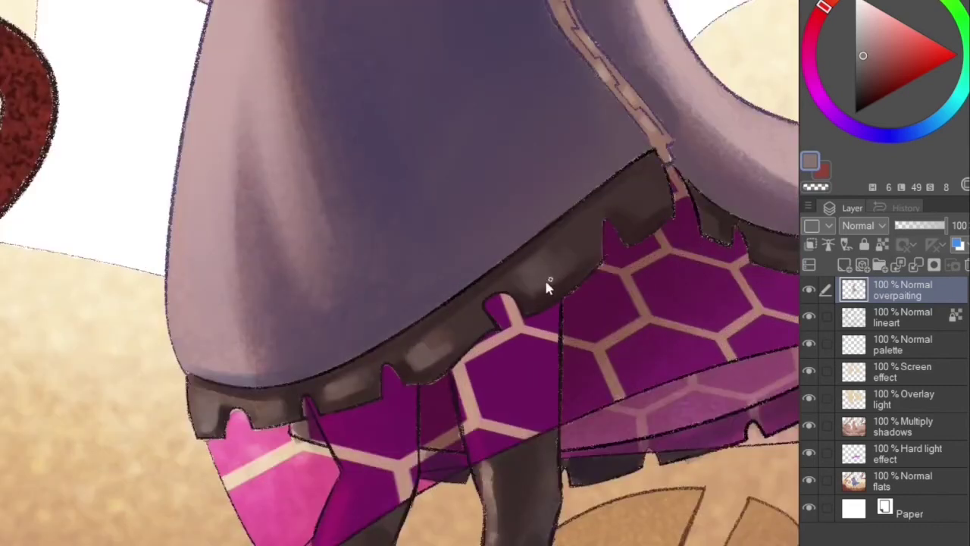
{"action": "scroll", "coordinate": [617, 212], "scroll_direction": "down", "scroll_amount": 2}
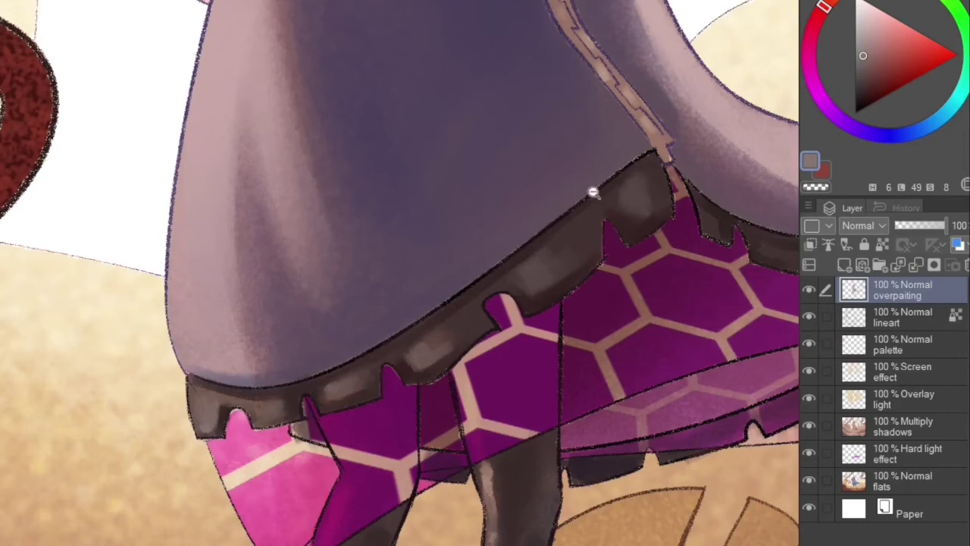
- Highlight the small ruffles from the cloak's seam to the trim's right end with the same soft grey
{"action": "scroll", "coordinate": [593, 190], "scroll_direction": "down", "scroll_amount": 3}
{"action": "scroll", "coordinate": [683, 250], "scroll_direction": "up", "scroll_amount": 6}
{"action": "scroll", "coordinate": [682, 251], "scroll_direction": "up", "scroll_amount": 2}
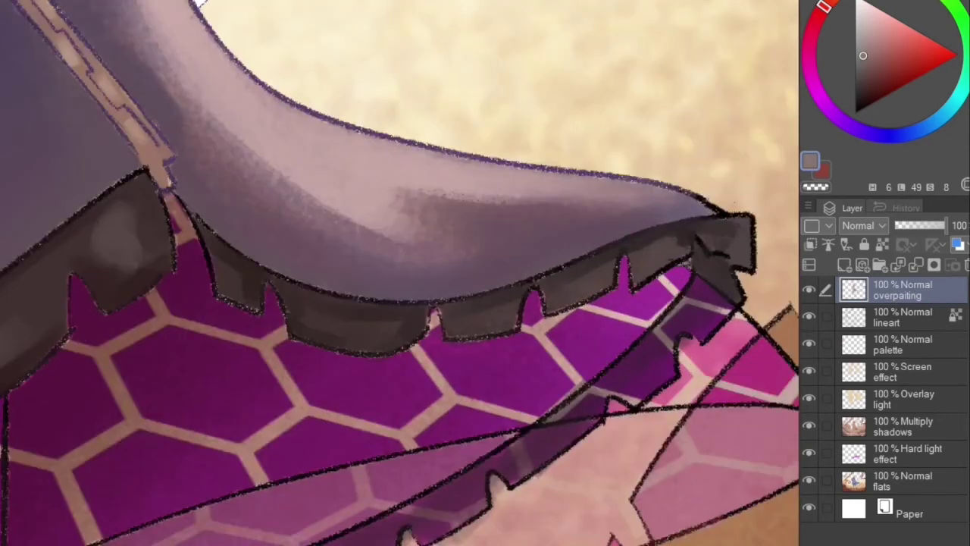
{"action": "left_click_drag", "start_coordinate": [722, 247], "coordinate": [712, 252]}
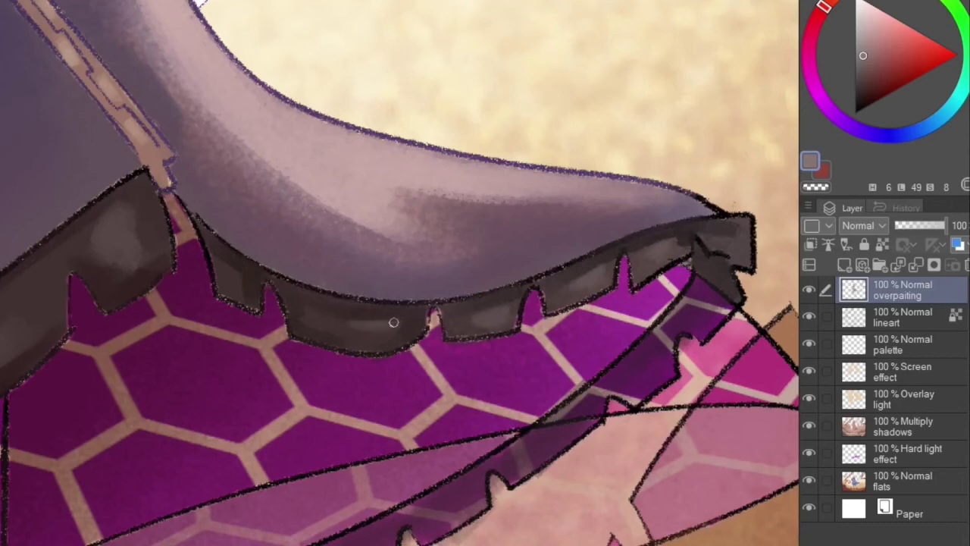
- Shade around the highlight on the leftmost ruffle of the cloak's trim with dark brown (H 7, L 18, S 17)
{"action": "scroll", "coordinate": [188, 297], "scroll_direction": "down", "scroll_amount": 3}
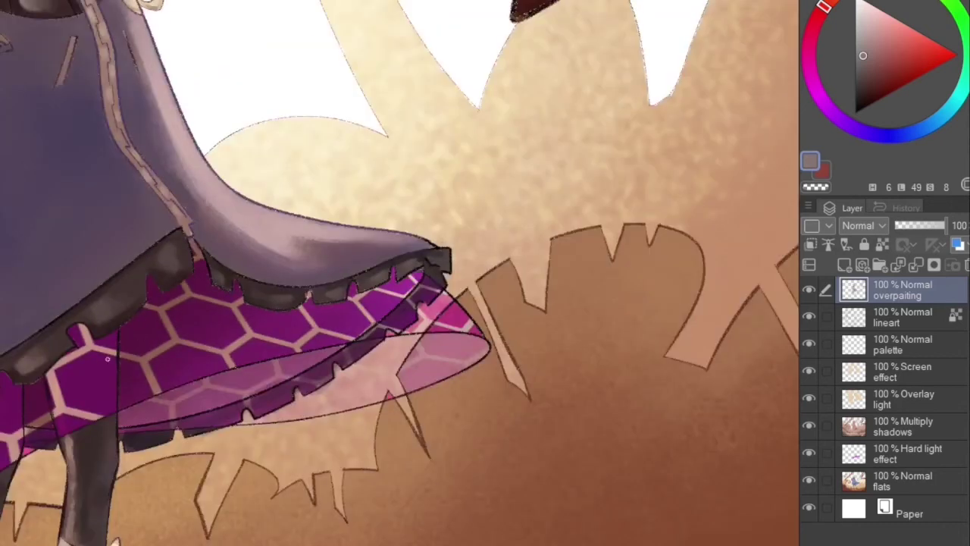
{"action": "left_click_drag", "start_coordinate": [107, 359], "coordinate": [530, 342]}
{"action": "scroll", "coordinate": [364, 346], "scroll_direction": "up", "scroll_amount": 3}
{"action": "left_click", "coordinate": [225, 384], "text": "alt"}
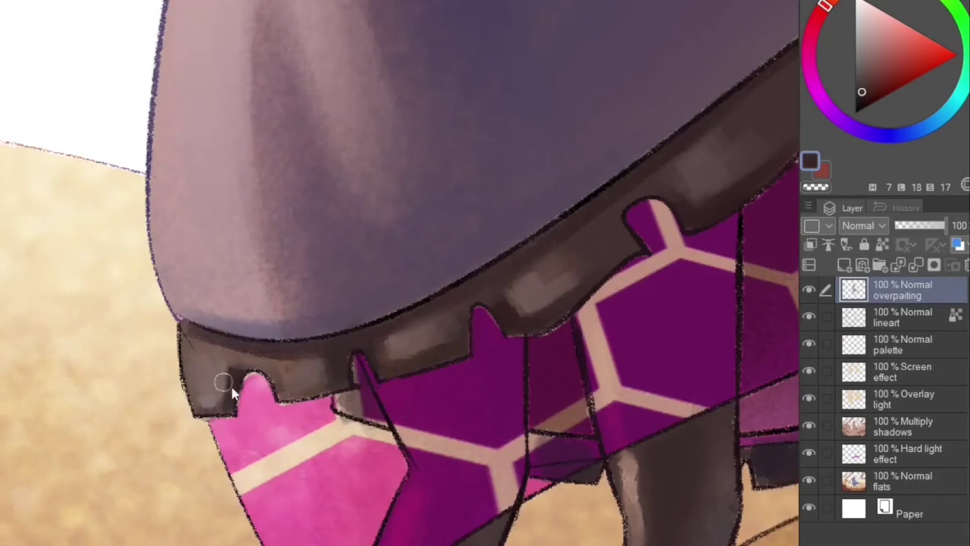
- Paint brighter highlights (H 13, L 63, S 13) over the soft ones on the leftmost four ruffles of the trim
{"action": "left_click", "coordinate": [221, 353], "text": "alt"}
{"action": "left_click", "coordinate": [865, 40]}
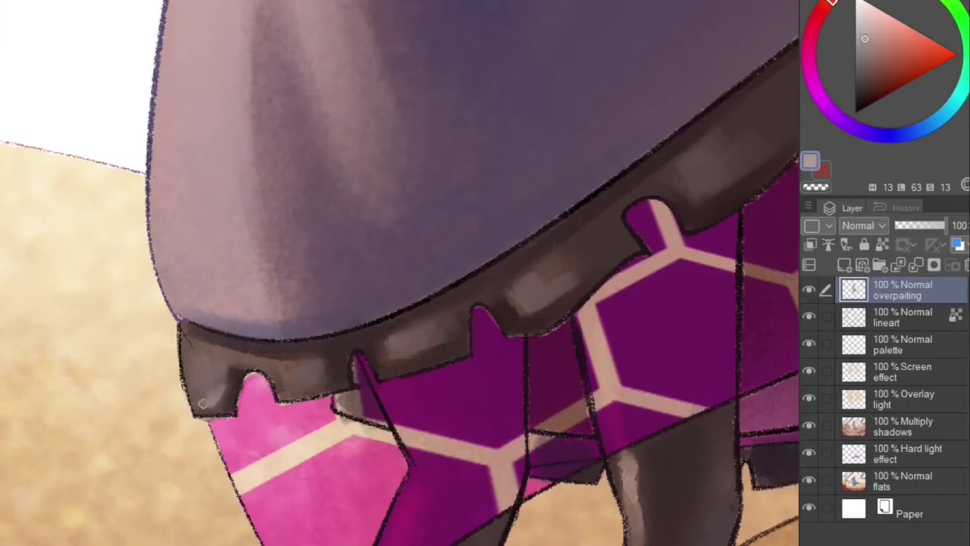
{"action": "key", "text": "ctrl+z"}
{"action": "left_click_drag", "start_coordinate": [204, 402], "coordinate": [214, 393]}
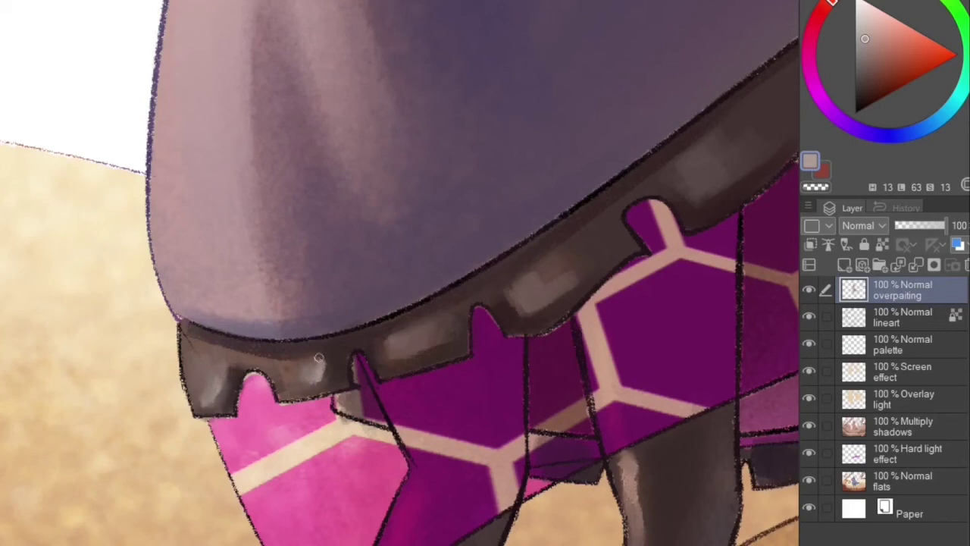
{"action": "mouse_move", "coordinate": [389, 343]}
{"action": "left_mouse_down"}
{"action": "mouse_move", "coordinate": [395, 356]}
{"action": "mouse_move", "coordinate": [409, 345]}
{"action": "left_mouse_up"}
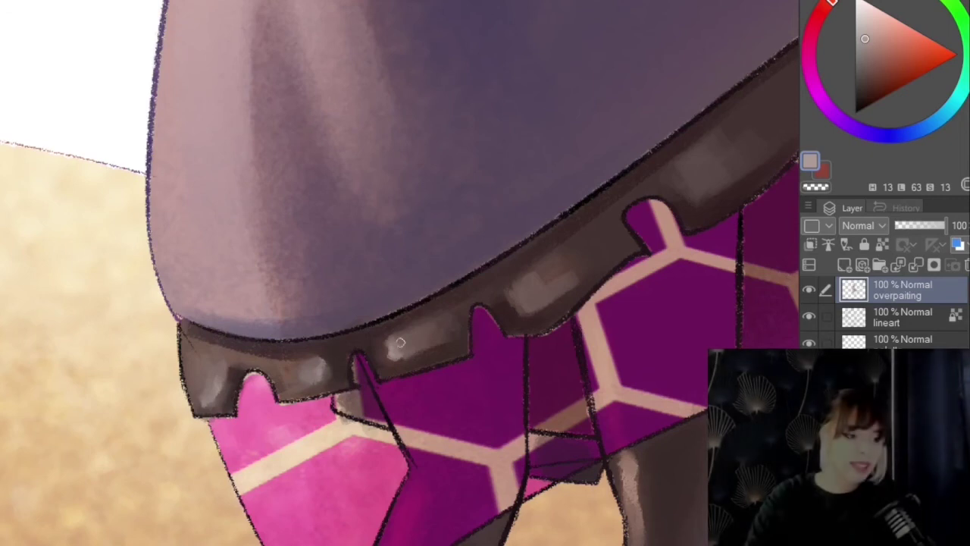
{"action": "mouse_move", "coordinate": [508, 292]}
{"action": "left_mouse_down"}
{"action": "mouse_move", "coordinate": [525, 275]}
{"action": "mouse_move", "coordinate": [533, 304]}
{"action": "left_mouse_up"}
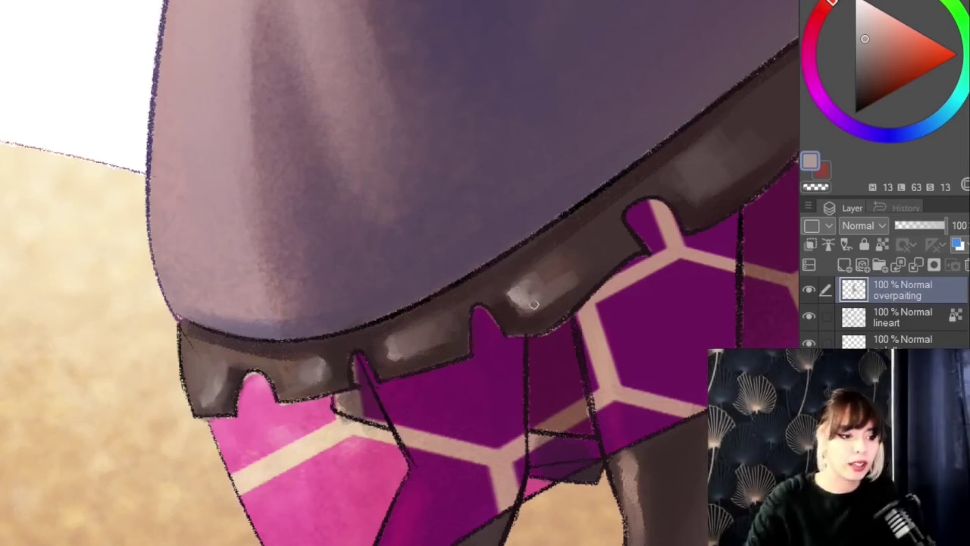
- Brighten the highlights on the two large ruffles just before the cloak's seam with the same light tone
{"action": "scroll", "coordinate": [432, 276], "scroll_direction": "down", "scroll_amount": 5}
{"action": "scroll", "coordinate": [470, 256], "scroll_direction": "up", "scroll_amount": 5}
{"action": "mouse_move", "coordinate": [415, 305]}
{"action": "left_mouse_down"}
{"action": "mouse_move", "coordinate": [428, 325]}
{"action": "mouse_move", "coordinate": [425, 302]}
{"action": "mouse_move", "coordinate": [453, 316]}
{"action": "mouse_move", "coordinate": [425, 323]}
{"action": "mouse_move", "coordinate": [477, 301]}
{"action": "mouse_move", "coordinate": [421, 313]}
{"action": "mouse_move", "coordinate": [452, 312]}
{"action": "left_mouse_up"}
{"action": "mouse_move", "coordinate": [564, 188]}
{"action": "left_mouse_down"}
{"action": "mouse_move", "coordinate": [574, 205]}
{"action": "mouse_move", "coordinate": [585, 188]}
{"action": "mouse_move", "coordinate": [568, 199]}
{"action": "mouse_move", "coordinate": [606, 209]}
{"action": "left_mouse_up"}
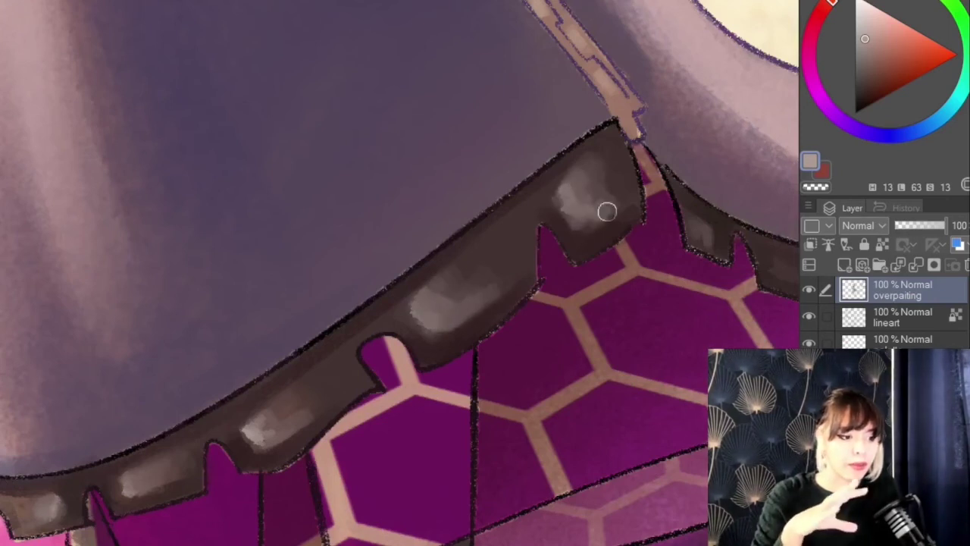
- Brighten the small ruffles right of the cloak's seam using the light tone and a smaller brush, and switch to transparent colour
{"action": "scroll", "coordinate": [568, 168], "scroll_direction": "down", "scroll_amount": 5}
{"action": "scroll", "coordinate": [568, 168], "scroll_direction": "up", "scroll_amount": 5}
{"action": "key", "text": "["}
{"action": "left_click_drag", "start_coordinate": [368, 248], "coordinate": [374, 242]}
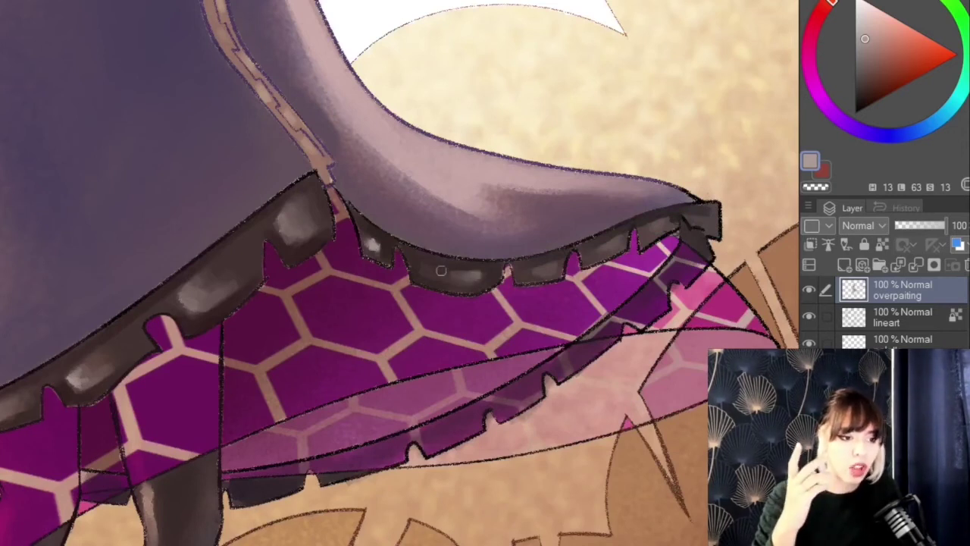
{"action": "left_click_drag", "start_coordinate": [603, 244], "coordinate": [617, 247]}
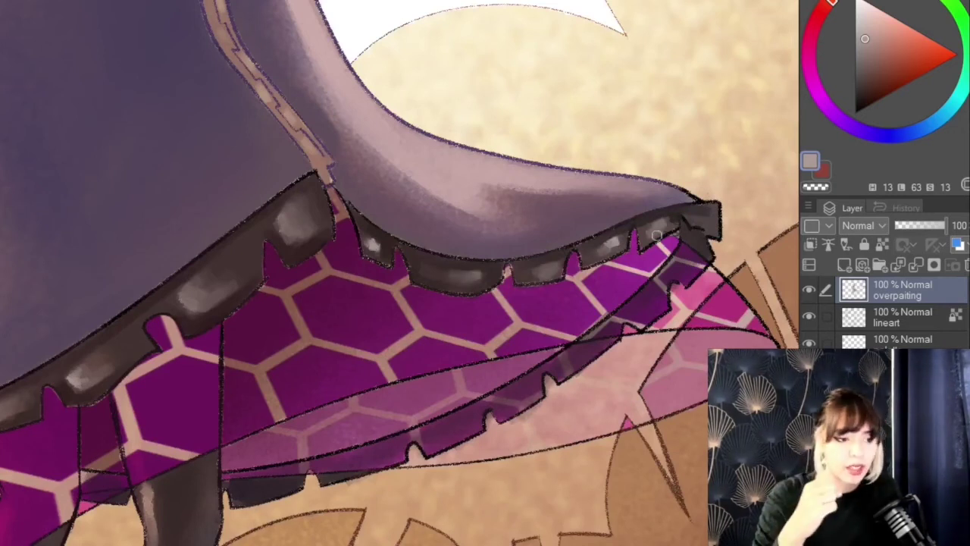
{"action": "scroll", "coordinate": [621, 196], "scroll_direction": "down", "scroll_amount": 5}
{"action": "scroll", "coordinate": [640, 209], "scroll_direction": "up", "scroll_amount": 5}
{"action": "key", "text": "c"}
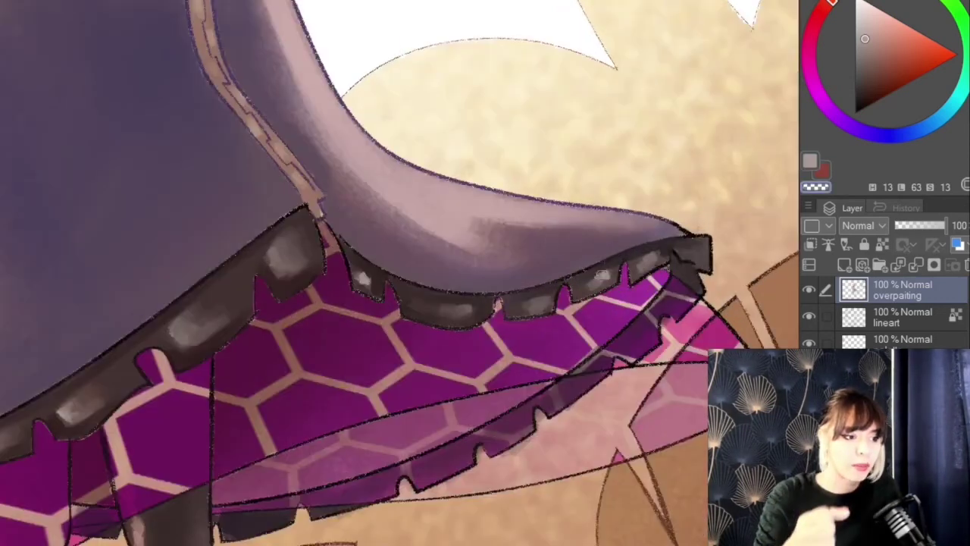
- Compare the whole illustration with and without the overpainting layer by hiding and showing it
{"action": "scroll", "coordinate": [337, 246], "scroll_direction": "down", "scroll_amount": 5}
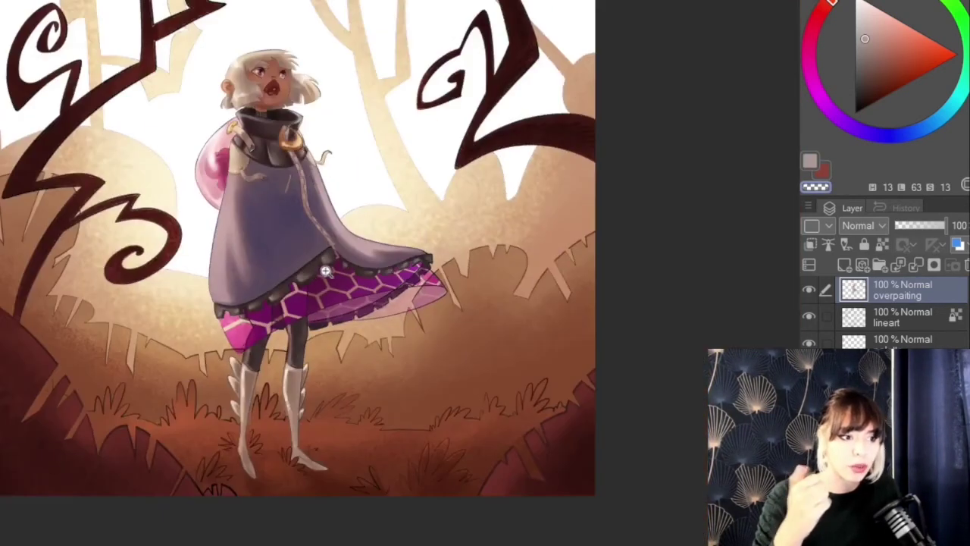
{"action": "left_click_drag", "start_coordinate": [286, 319], "coordinate": [418, 333]}
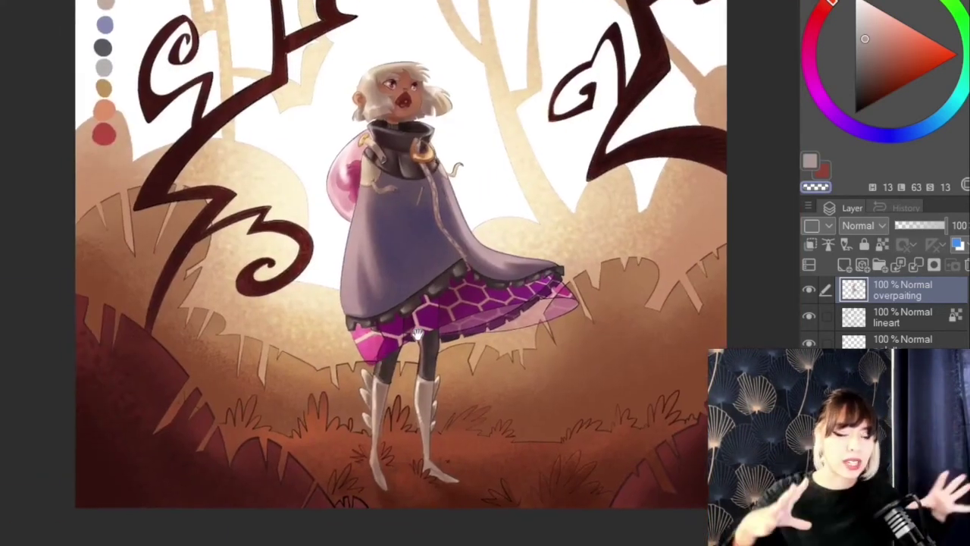
{"action": "left_click", "coordinate": [809, 290]}
{"action": "left_click", "coordinate": [810, 291]}
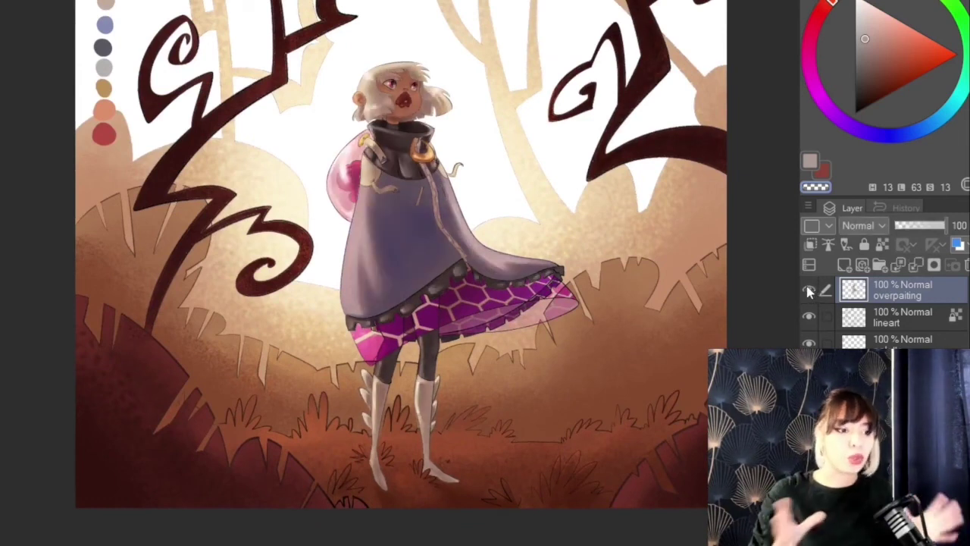